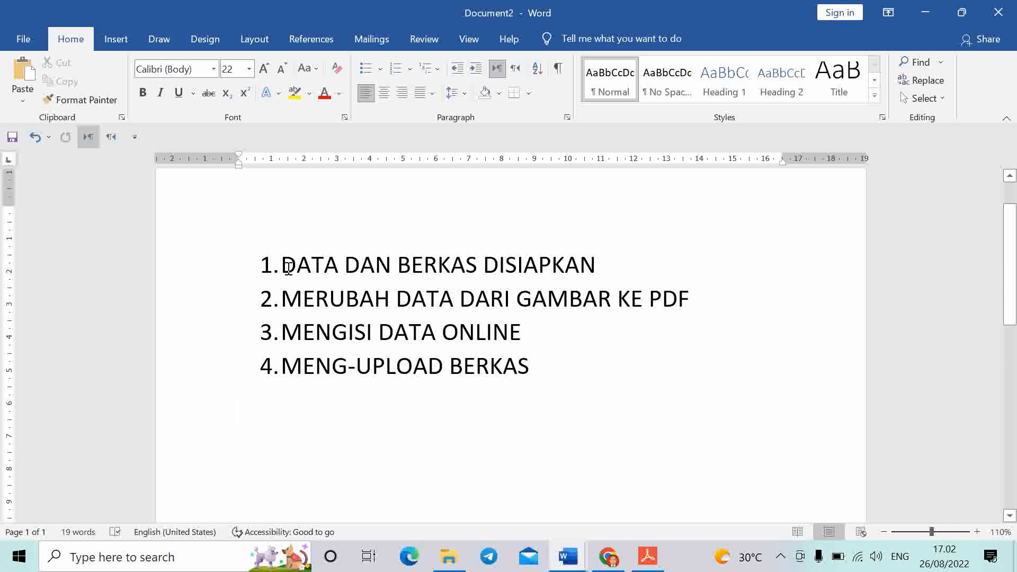
Insert SUDAH before DISIAPKAN in list item 1, then bring up the SIPDAR-PQ browser window
{"action": "left_click", "coordinate": [485, 266]}
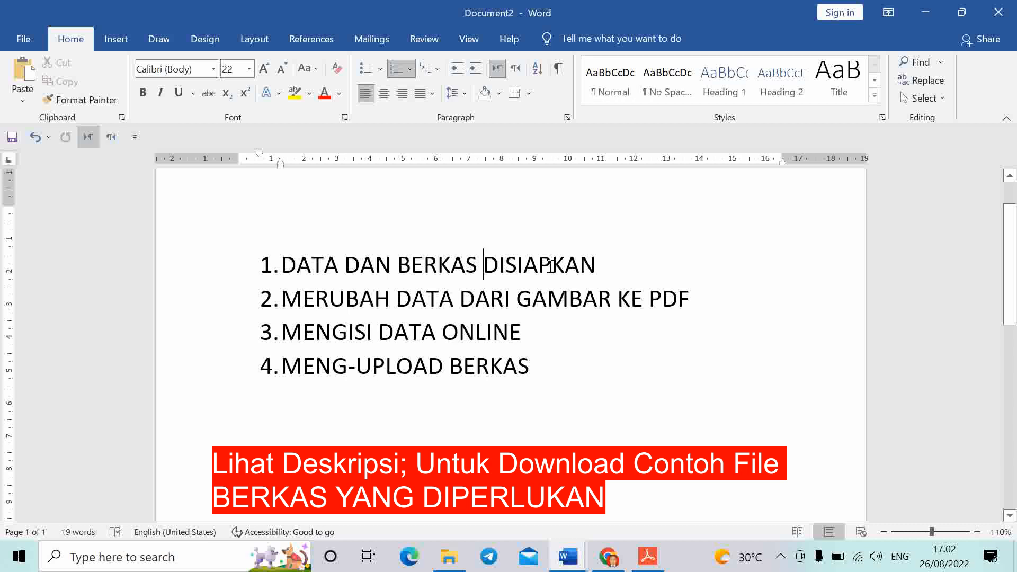
{"action": "type", "text": "SUDAH"}
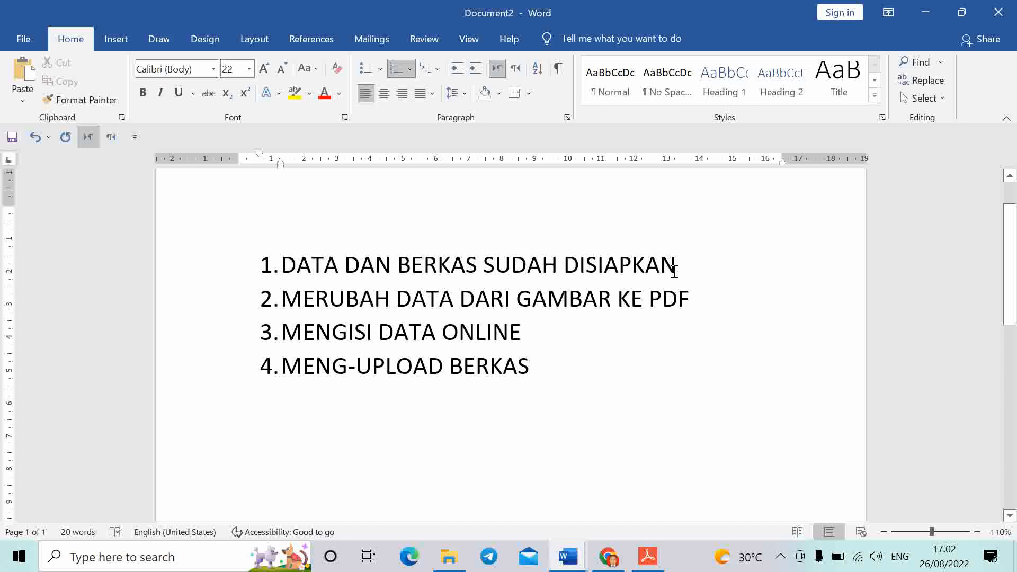
{"action": "left_click", "coordinate": [609, 557]}
Log in to SIPDAR-PQ as the operator using validation code TJMK
{"action": "left_click", "coordinate": [936, 104]}
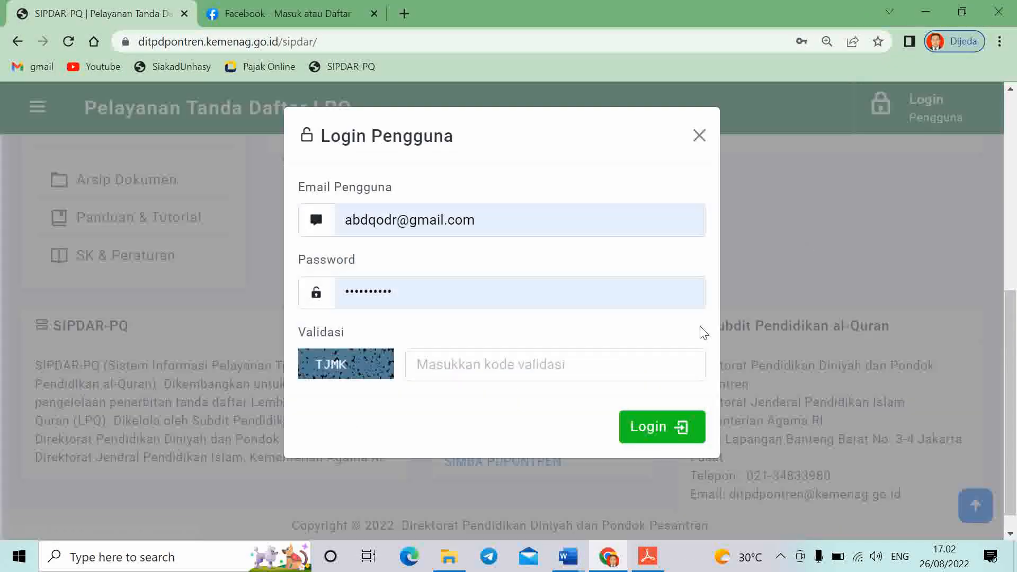
{"action": "left_click", "coordinate": [437, 364]}
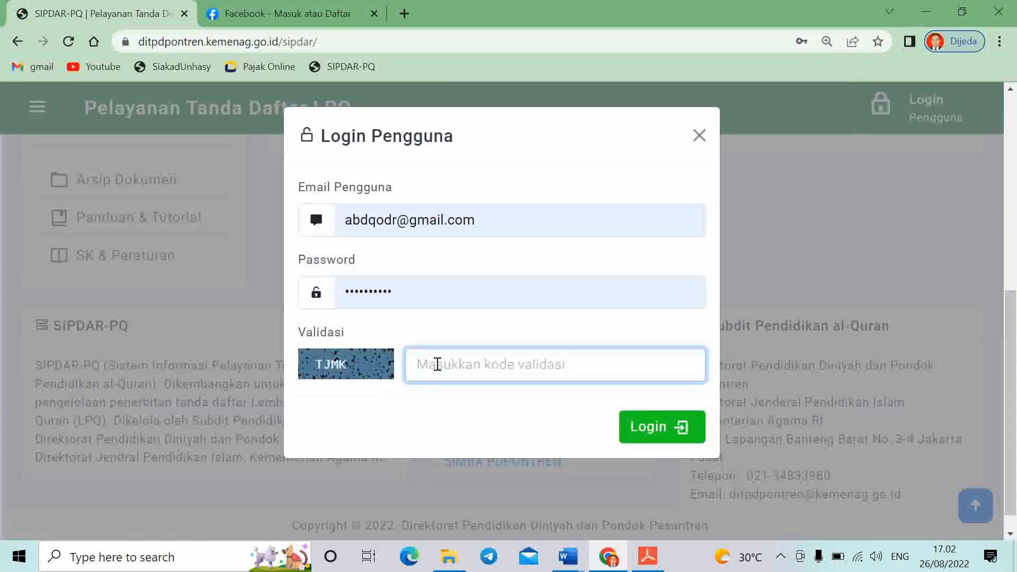
{"action": "type", "text": "T"}
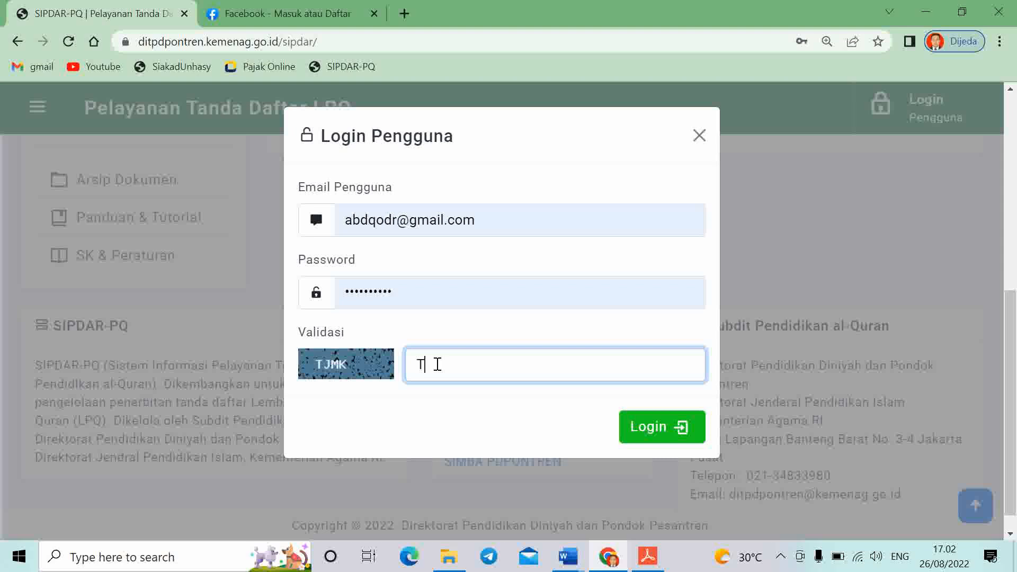
{"action": "type", "text": "JMK"}
{"action": "left_click", "coordinate": [673, 430]}
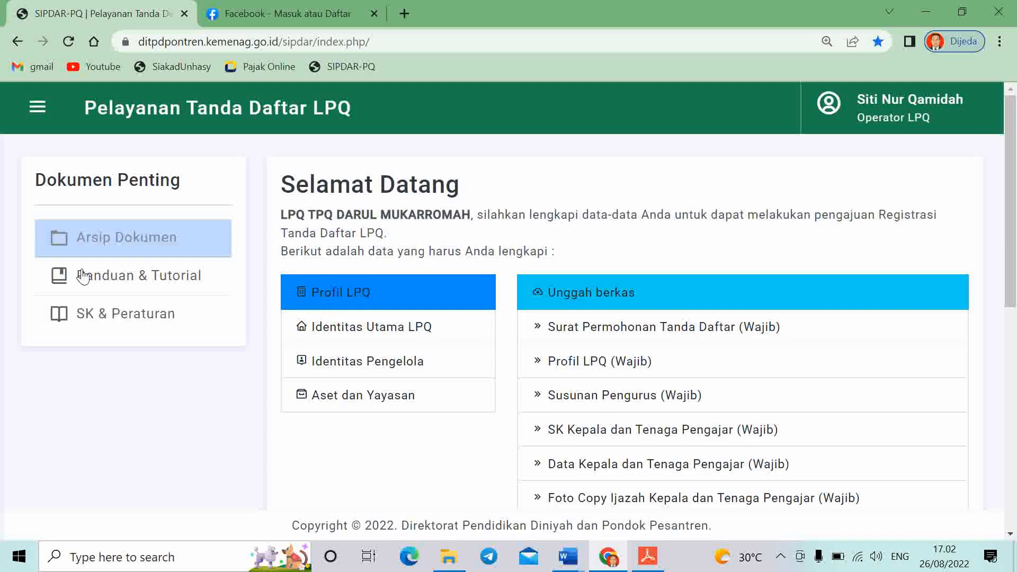
Open Data LPQ > Profil LPQ and scroll through its sections, including Identitas
{"action": "left_click", "coordinate": [34, 109]}
{"action": "left_click", "coordinate": [75, 263]}
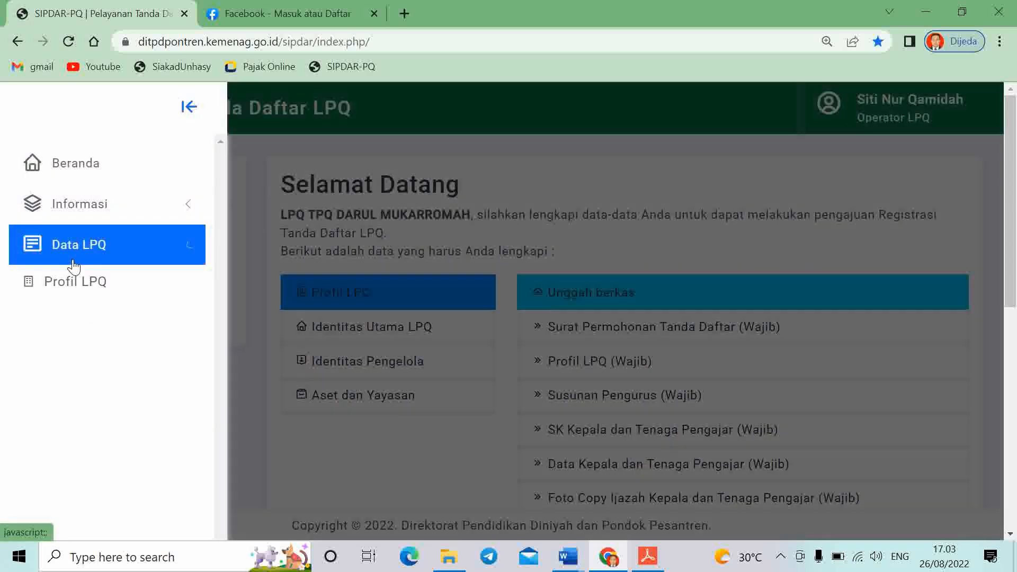
{"action": "left_click", "coordinate": [94, 281]}
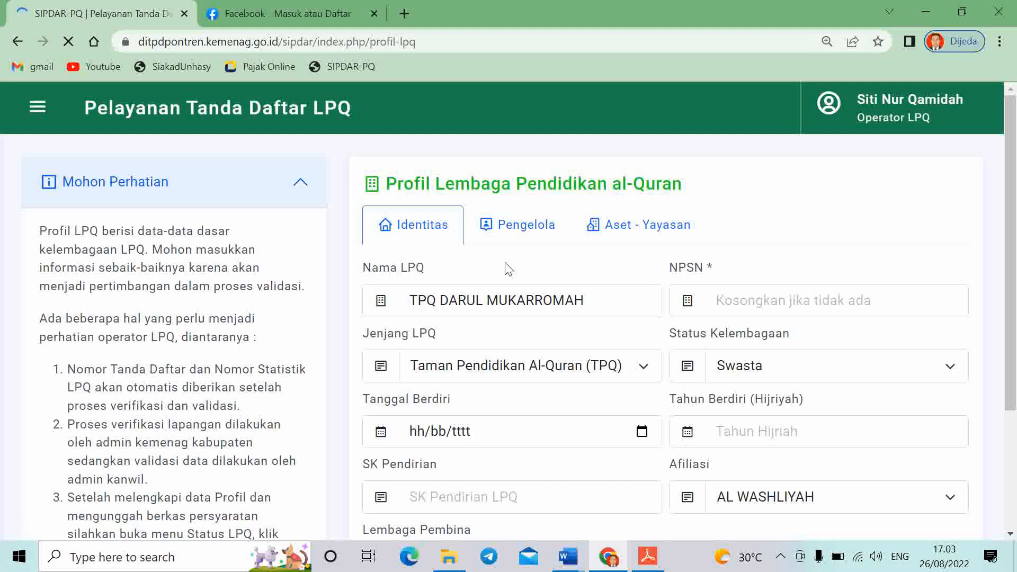
{"action": "scroll", "coordinate": [509, 268], "scroll_direction": "down", "scroll_amount": 4}
{"action": "scroll", "coordinate": [512, 311], "scroll_direction": "up", "scroll_amount": 4}
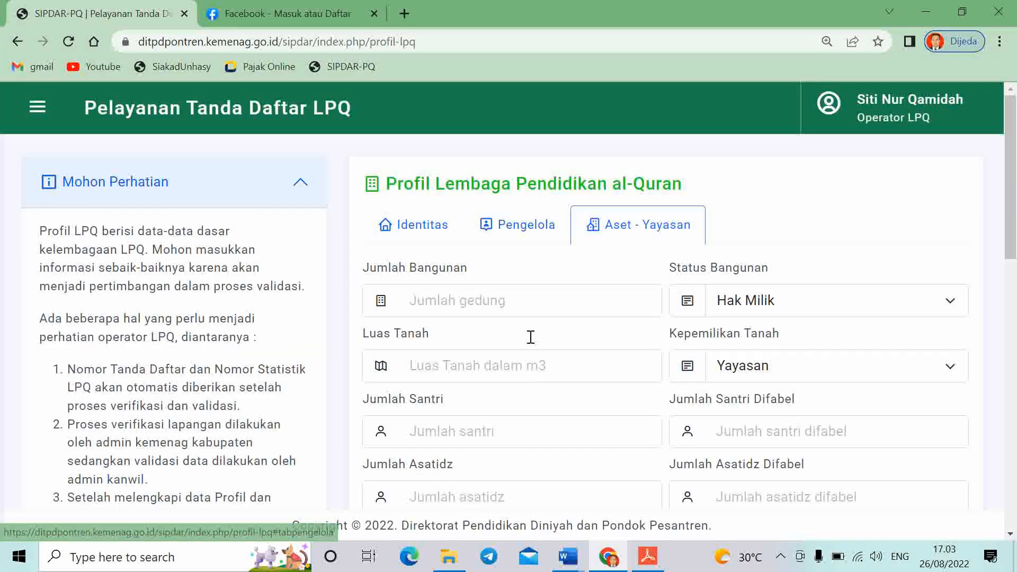
{"action": "left_click", "coordinate": [409, 225]}
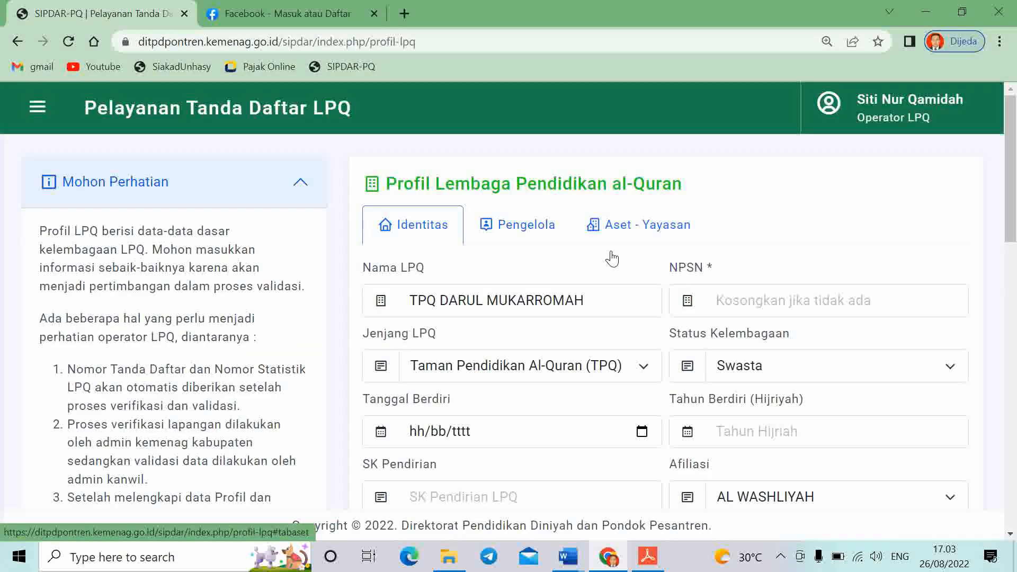
{"action": "scroll", "coordinate": [540, 357], "scroll_direction": "down", "scroll_amount": 2}
{"action": "scroll", "coordinate": [734, 404], "scroll_direction": "down", "scroll_amount": 3}
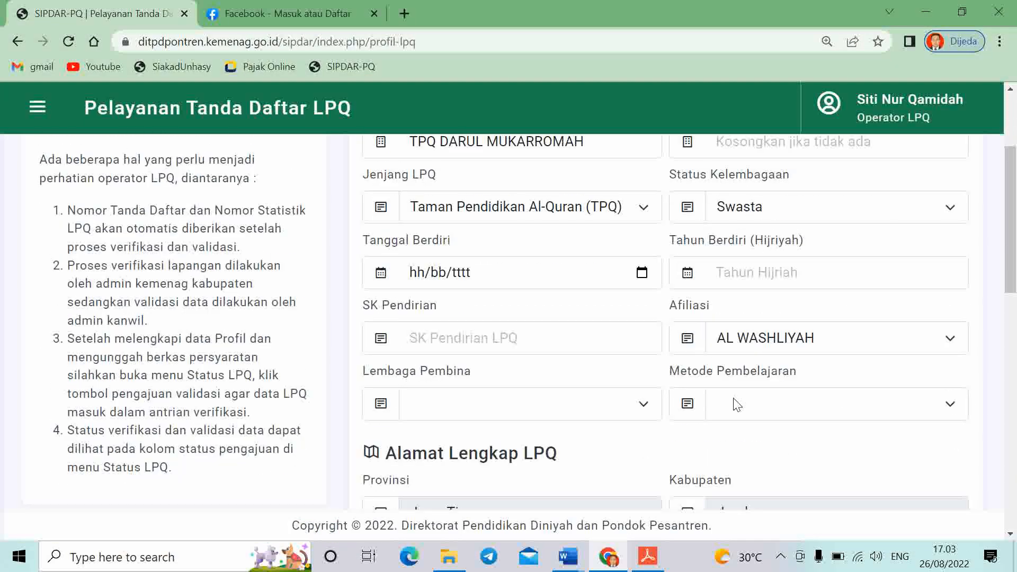
{"action": "scroll", "coordinate": [563, 352], "scroll_direction": "up", "scroll_amount": 5}
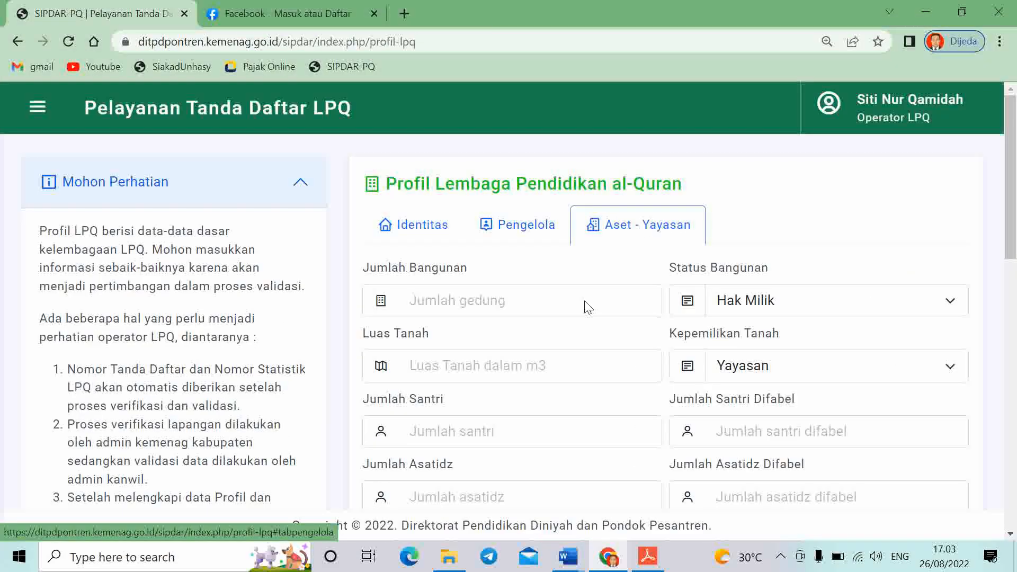
{"action": "scroll", "coordinate": [572, 343], "scroll_direction": "down", "scroll_amount": 5}
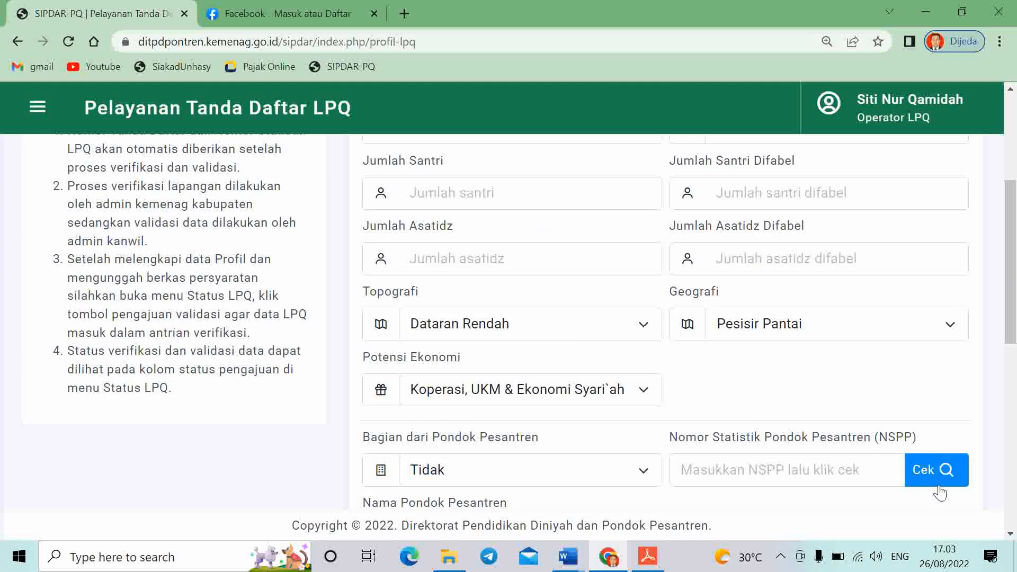
{"action": "scroll", "coordinate": [794, 429], "scroll_direction": "down", "scroll_amount": 7}
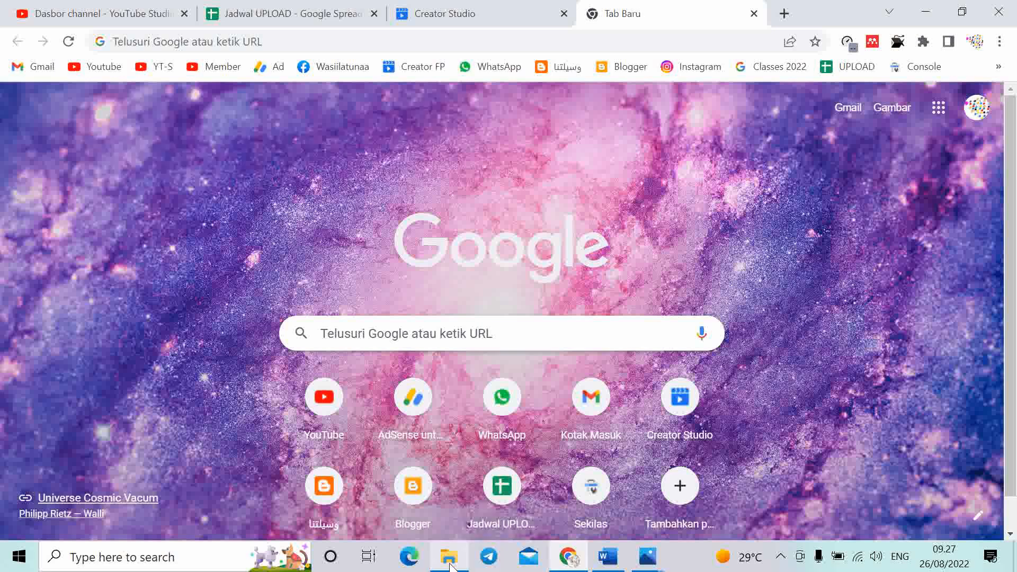
View 12- Denah-1 then 12- Denah-2 in Photos, and return to a new browser tab's search box
{"action": "left_click", "coordinate": [448, 556]}
{"action": "double_click", "coordinate": [676, 218]}
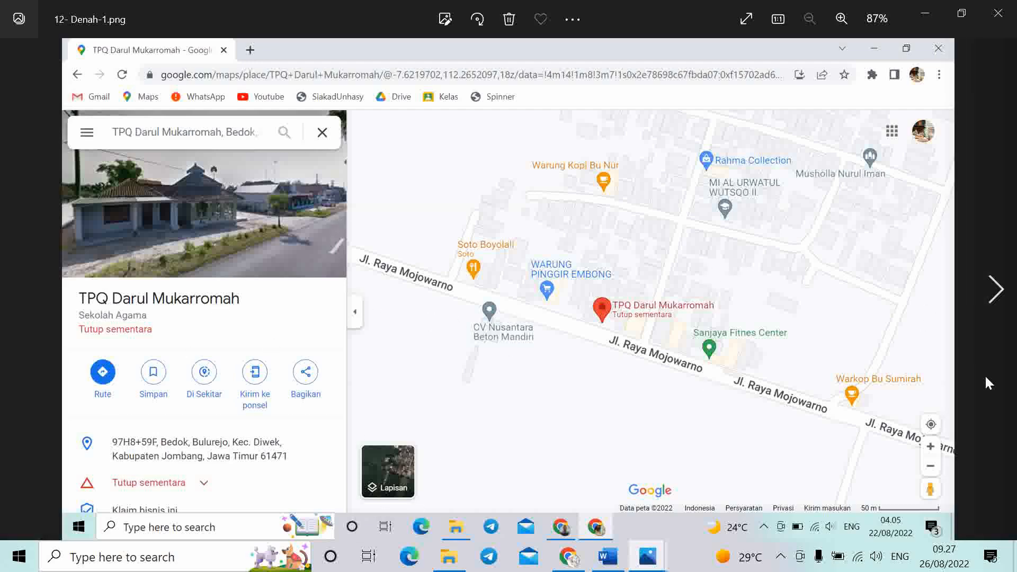
{"action": "left_click", "coordinate": [996, 289]}
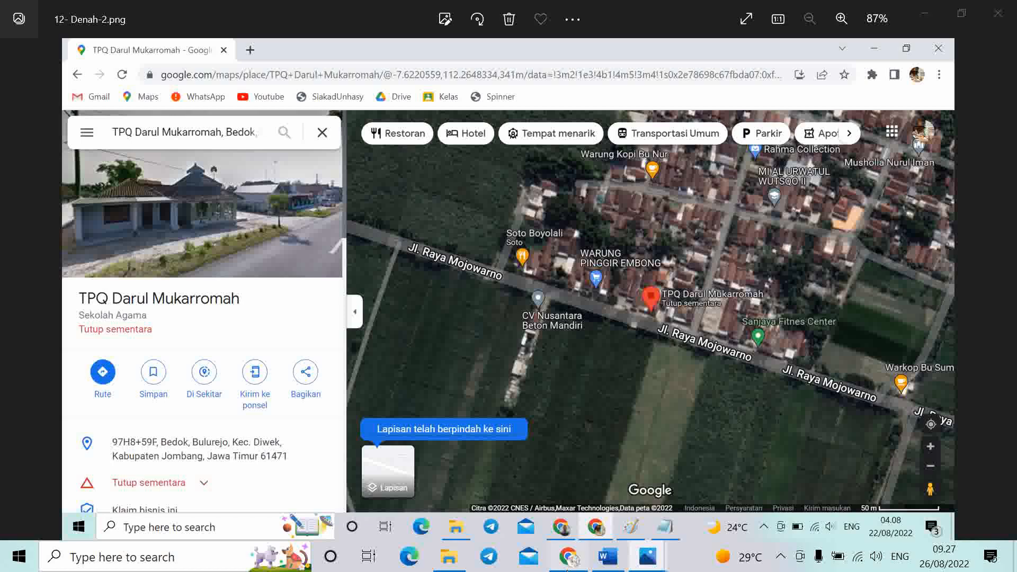
{"action": "left_click", "coordinate": [569, 557]}
{"action": "left_click", "coordinate": [492, 340]}
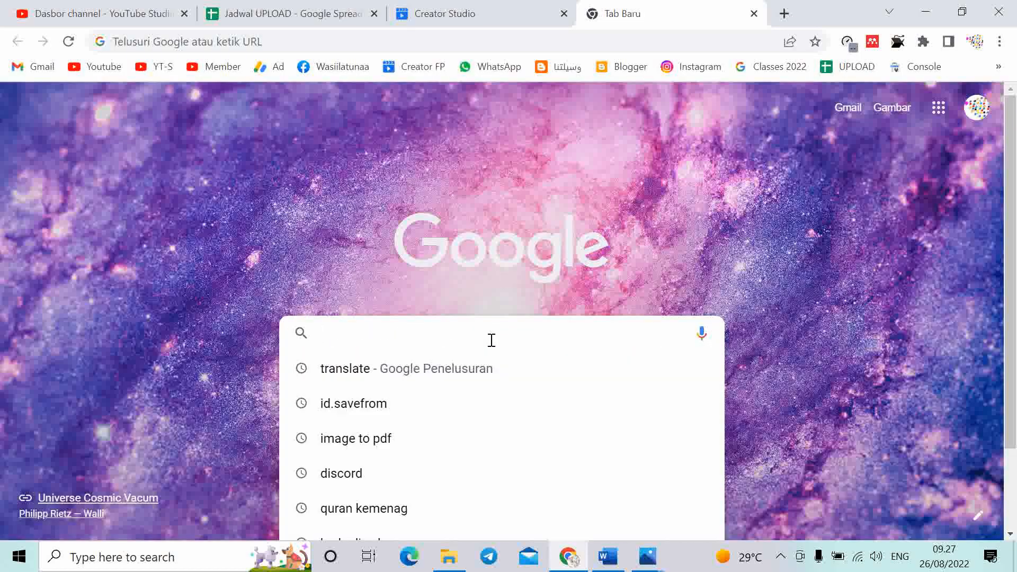
Search Google for 'image to pdf' and open iLovePDF's JPG to PDF page
{"action": "type", "text": "IMAge to pdf"}
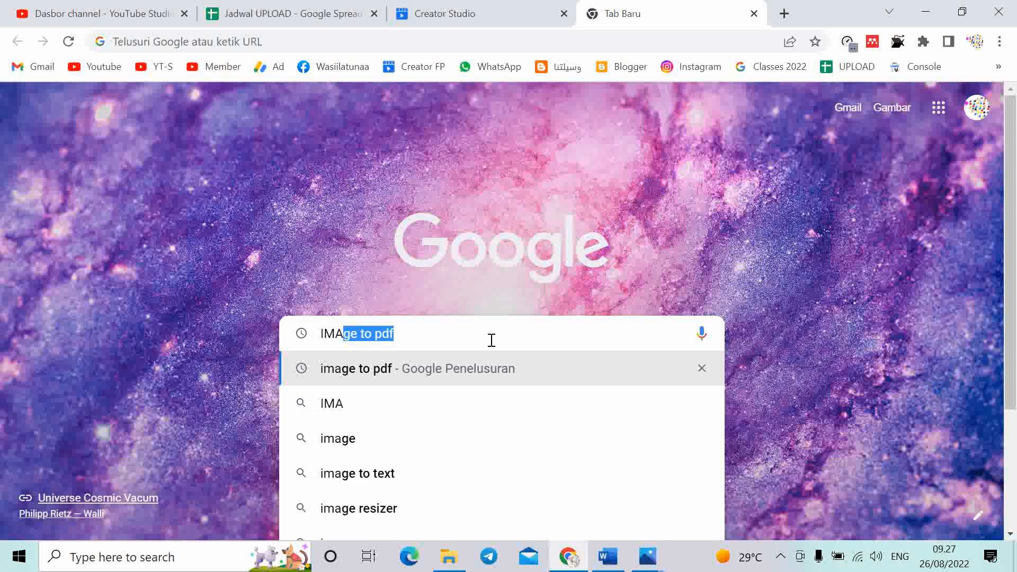
{"action": "key", "text": "Return"}
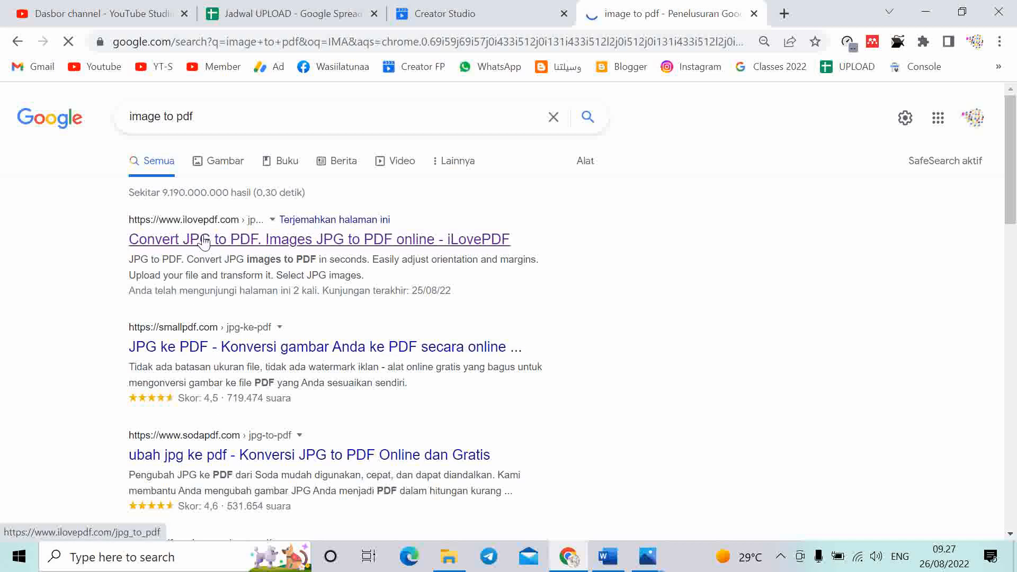
{"action": "left_click", "coordinate": [204, 242]}
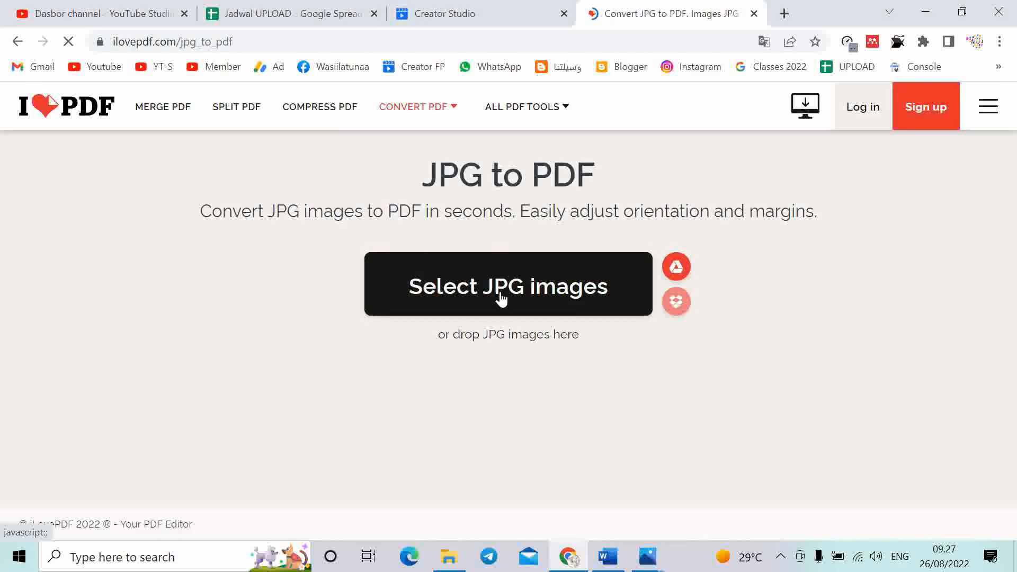
Select 12- Denah-1.png and 12- Denah-2.png for upload to the converter
{"action": "left_click", "coordinate": [502, 297]}
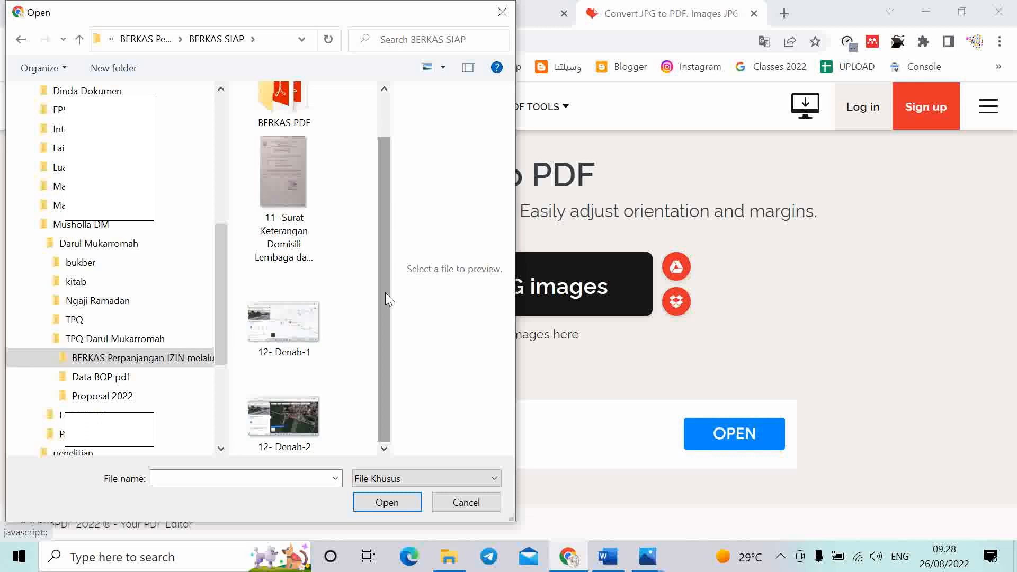
{"action": "left_click", "coordinate": [294, 339]}
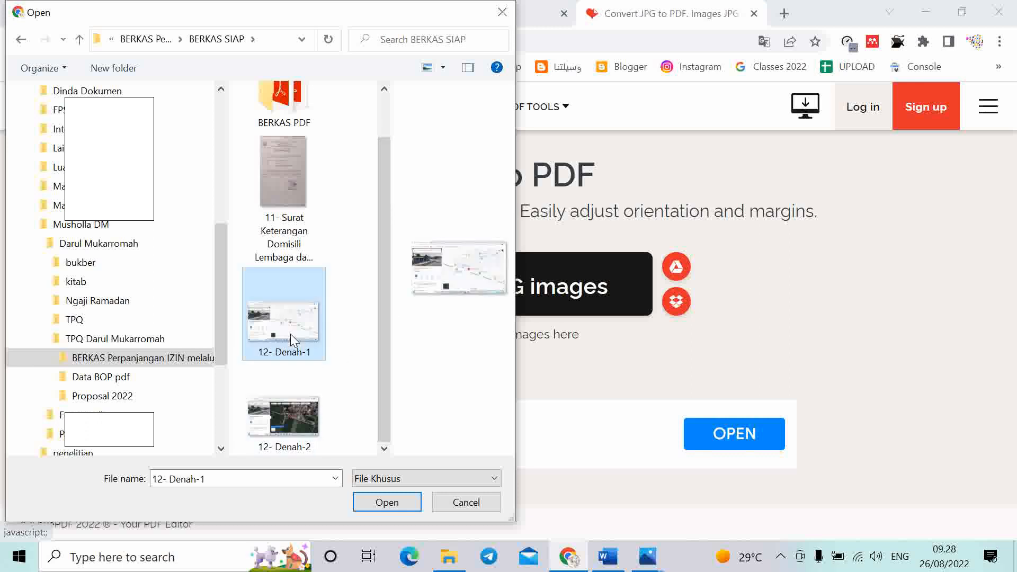
{"action": "left_click", "coordinate": [285, 432], "text": "ctrl"}
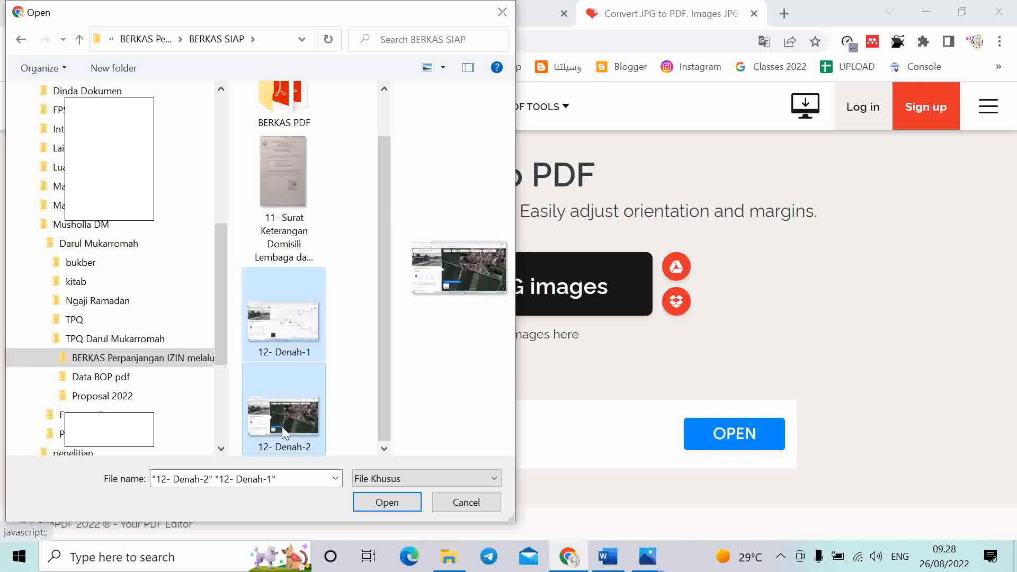
{"action": "left_click", "coordinate": [388, 506]}
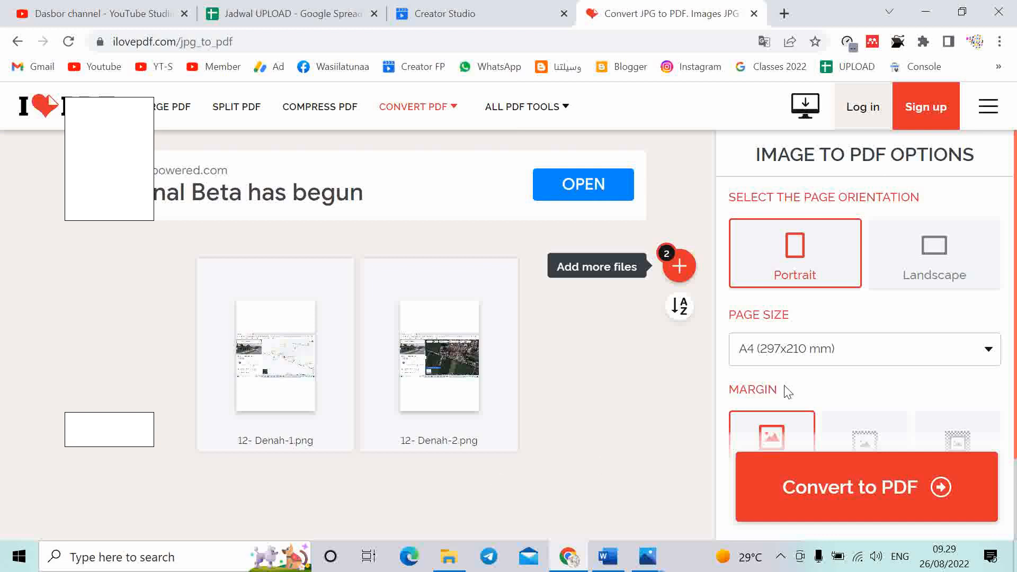
Set page size Fit, Landscape orientation and No margin, then convert both images into one PDF
{"action": "left_click", "coordinate": [811, 356]}
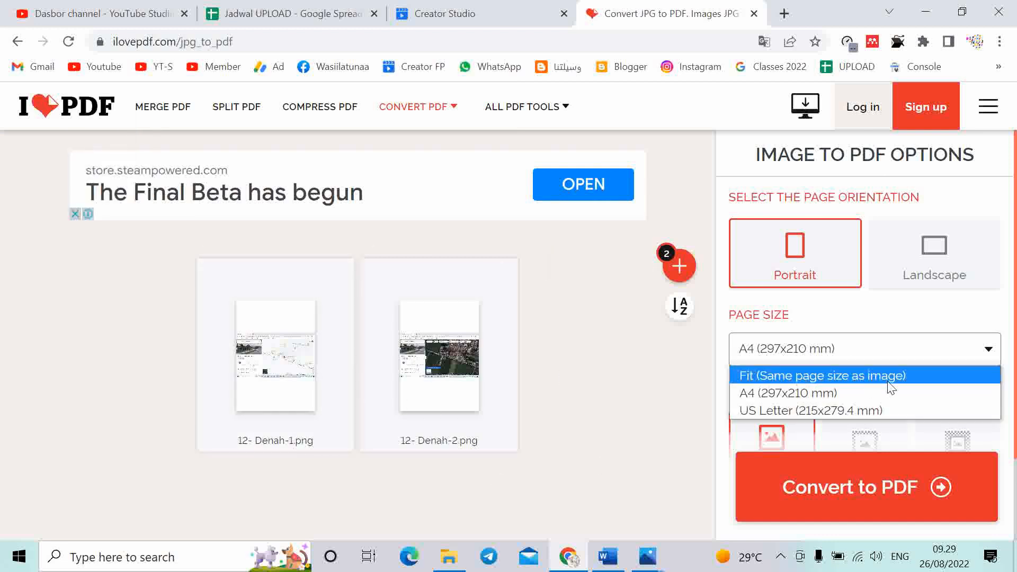
{"action": "left_click", "coordinate": [792, 383]}
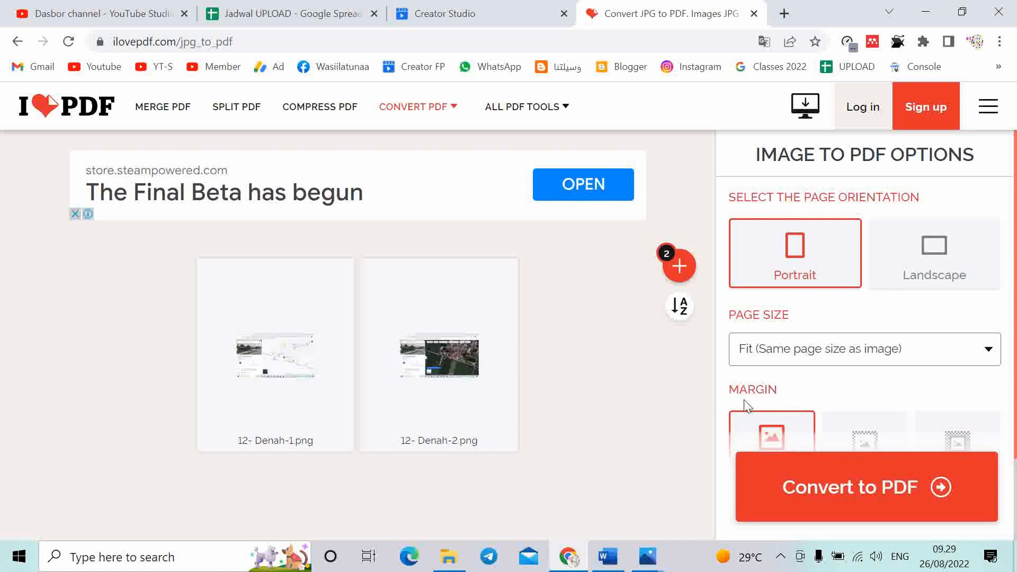
{"action": "scroll", "coordinate": [818, 363], "scroll_direction": "down", "scroll_amount": 2}
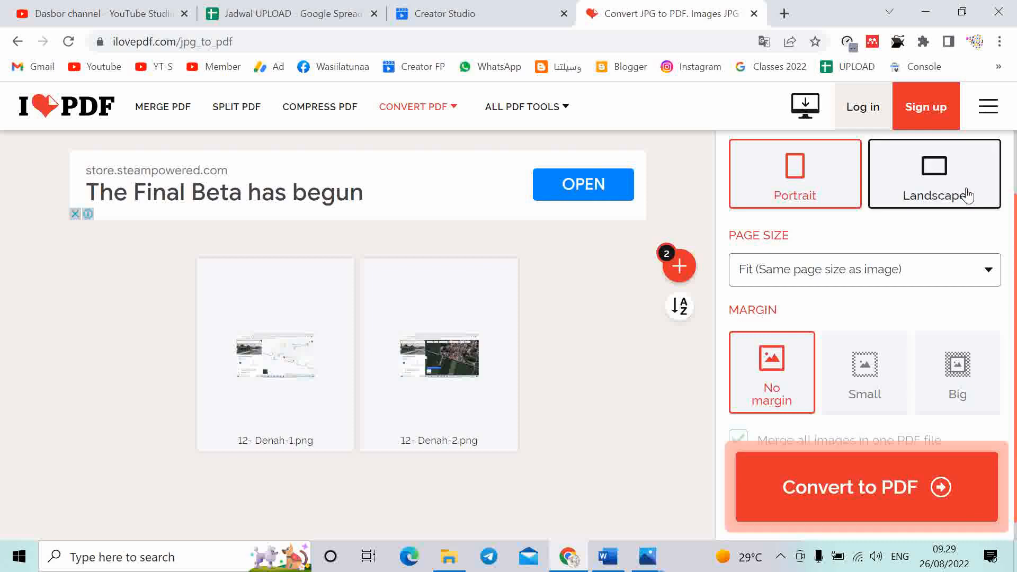
{"action": "left_click", "coordinate": [965, 193]}
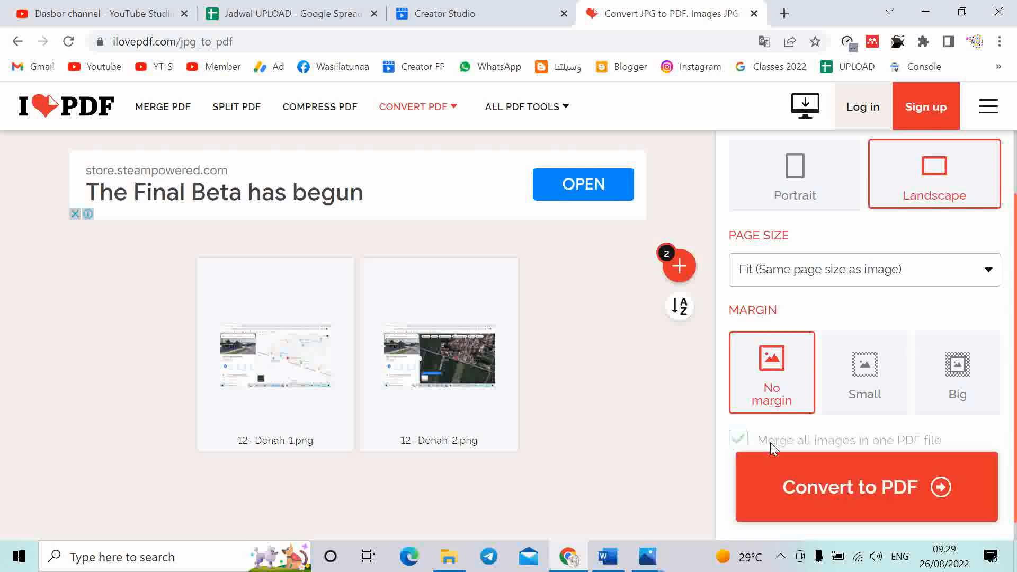
{"action": "left_click", "coordinate": [863, 366]}
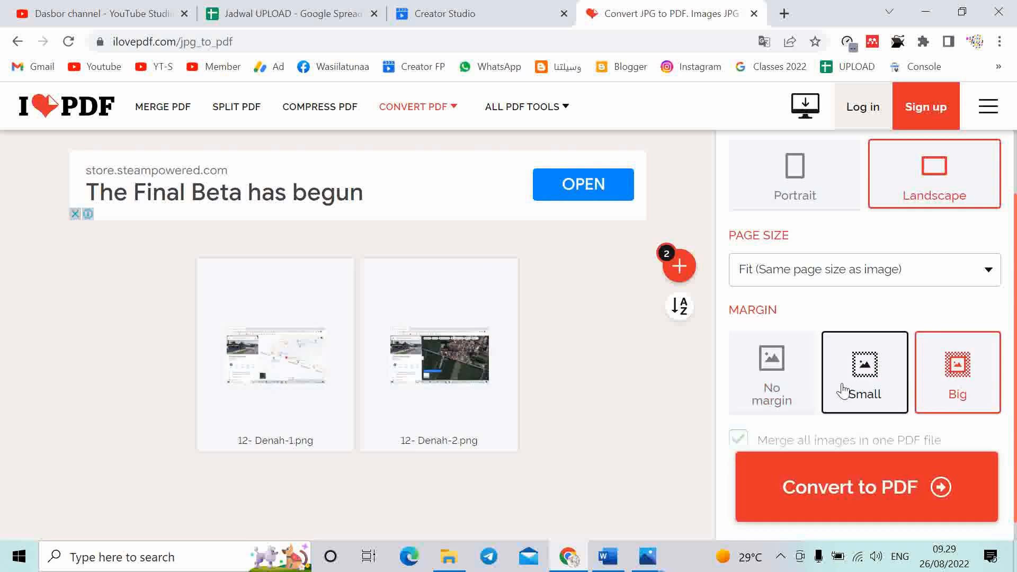
{"action": "left_click", "coordinate": [843, 391]}
{"action": "left_click", "coordinate": [766, 389]}
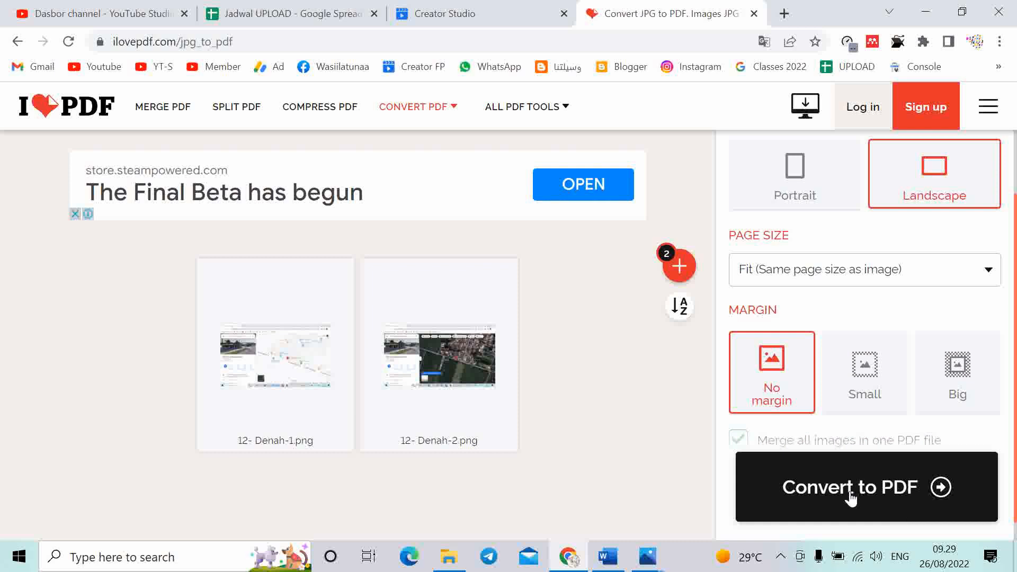
{"action": "left_click", "coordinate": [850, 496]}
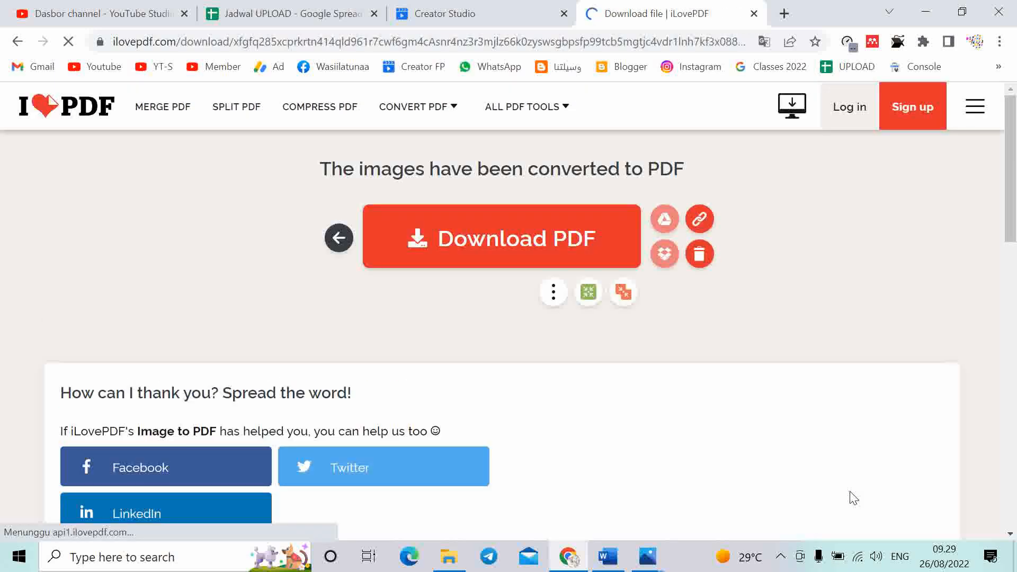
Download the converted PDF and open 12- Denah-1.pdf from the download bar
{"action": "left_click", "coordinate": [416, 251]}
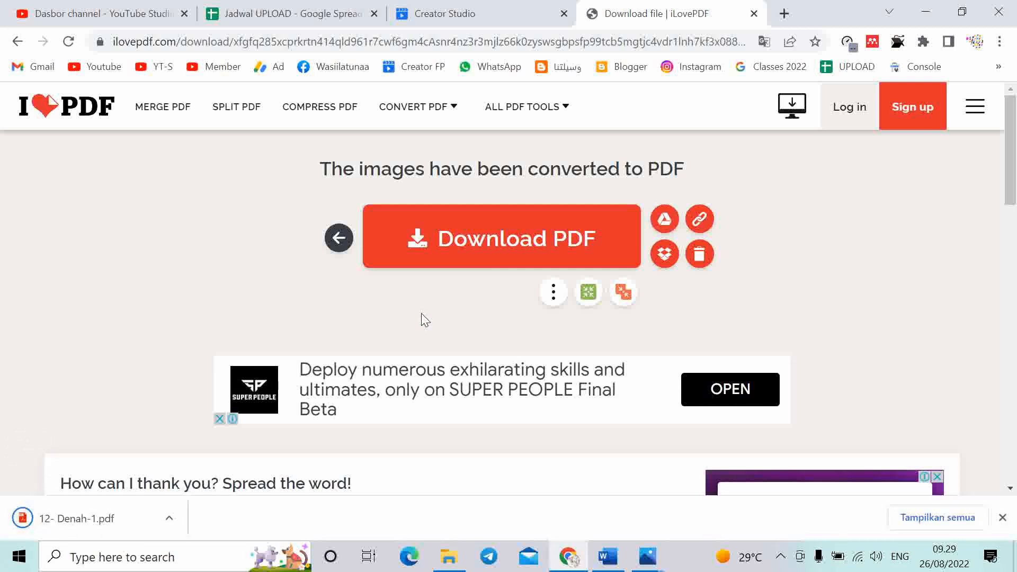
{"action": "left_click", "coordinate": [65, 525]}
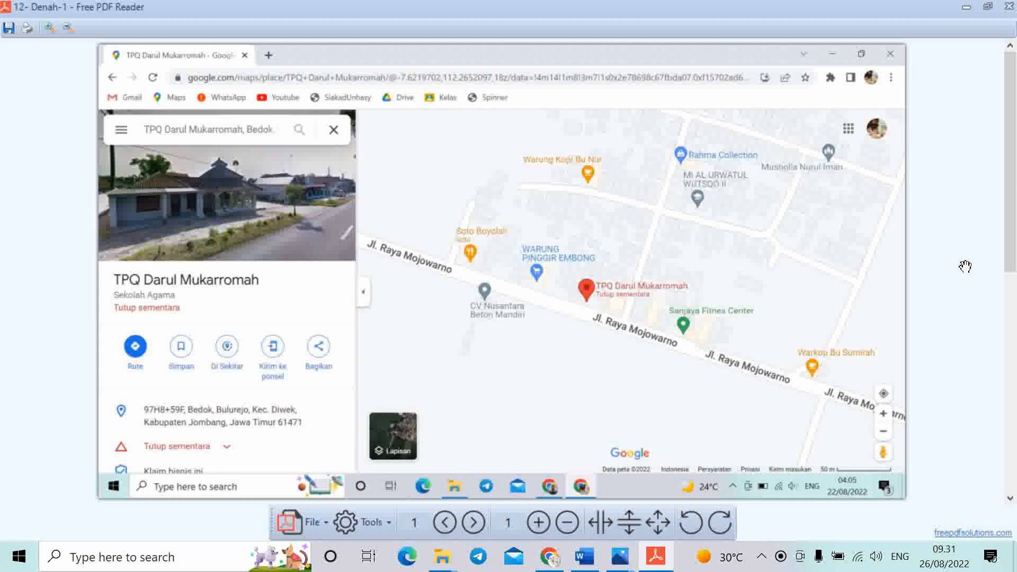
Scroll through both map pages of 12- Denah-1.pdf in Free PDF Reader
{"action": "scroll", "coordinate": [617, 212], "scroll_direction": "down", "scroll_amount": 5}
{"action": "scroll", "coordinate": [609, 223], "scroll_direction": "up", "scroll_amount": 5}
{"action": "scroll", "coordinate": [577, 301], "scroll_direction": "down", "scroll_amount": 5}
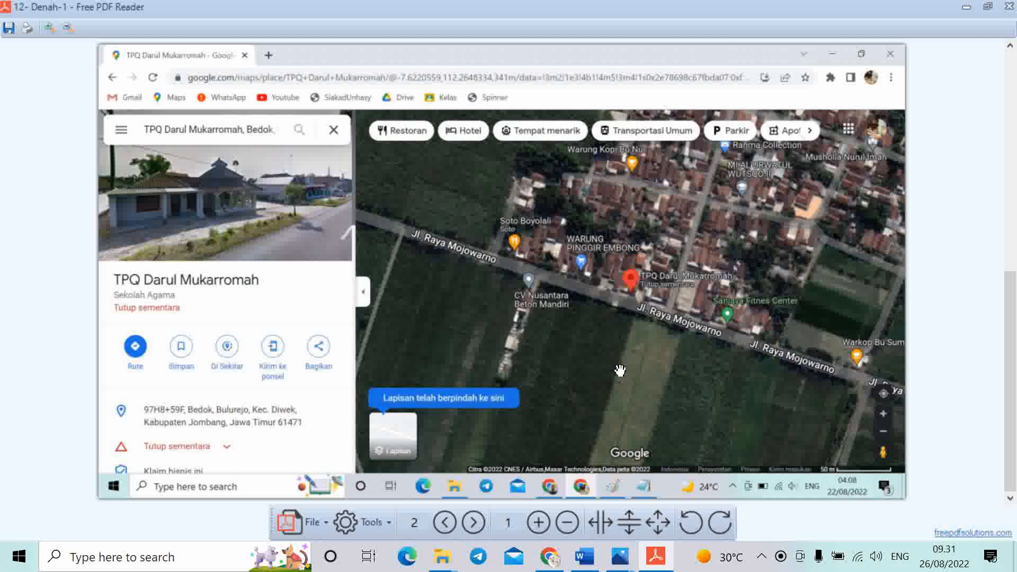
{"action": "scroll", "coordinate": [586, 359], "scroll_direction": "up", "scroll_amount": 5}
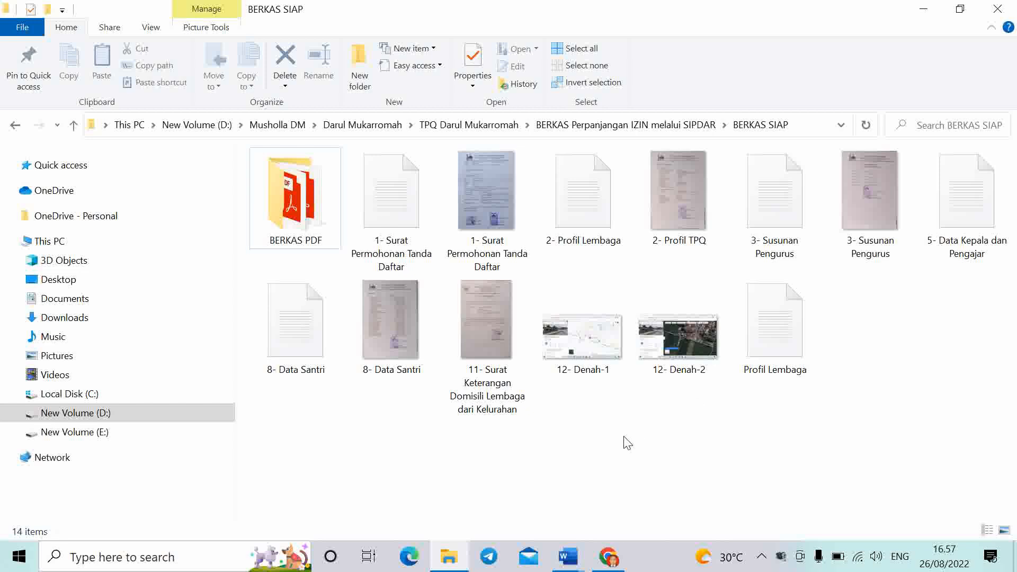
Preview the 11- Surat Keterangan Domisili Lembaga dari Kelurahan image, close it, and glance at blank Document1
{"action": "left_click", "coordinate": [490, 336]}
{"action": "double_click", "coordinate": [493, 329]}
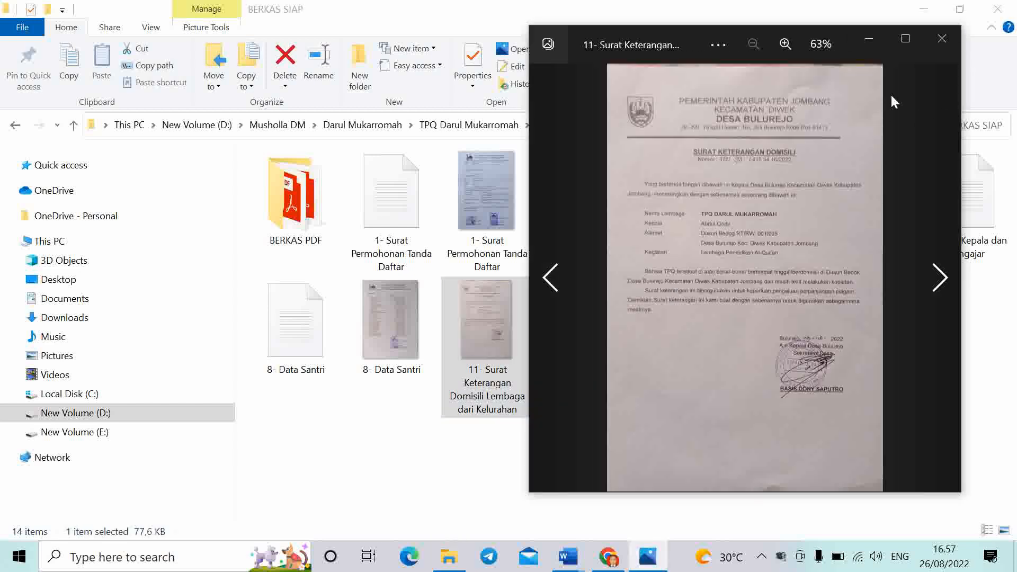
{"action": "left_click", "coordinate": [952, 41]}
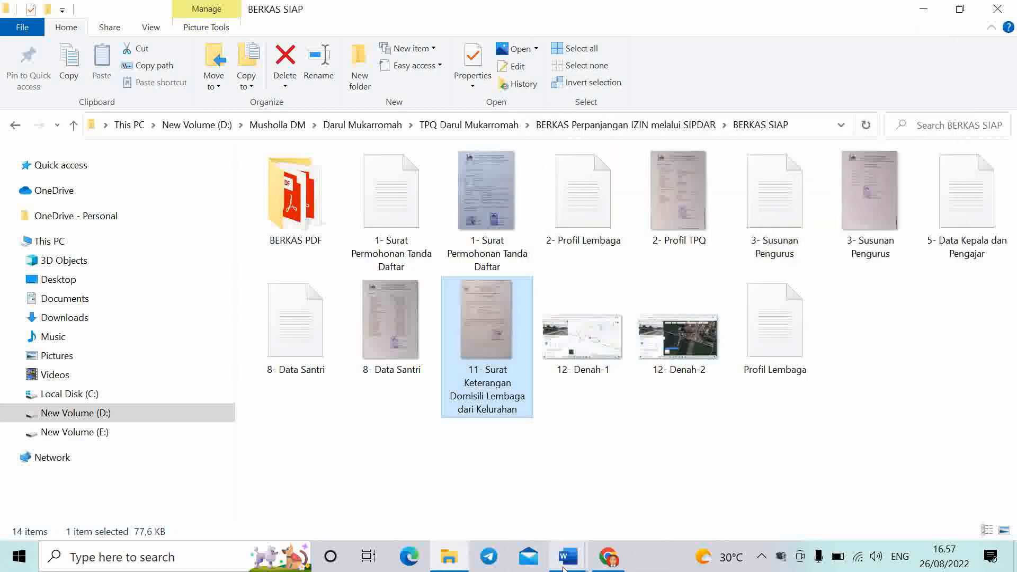
{"action": "mouse_move", "coordinate": [570, 570]}
{"action": "left_click", "coordinate": [636, 509]}
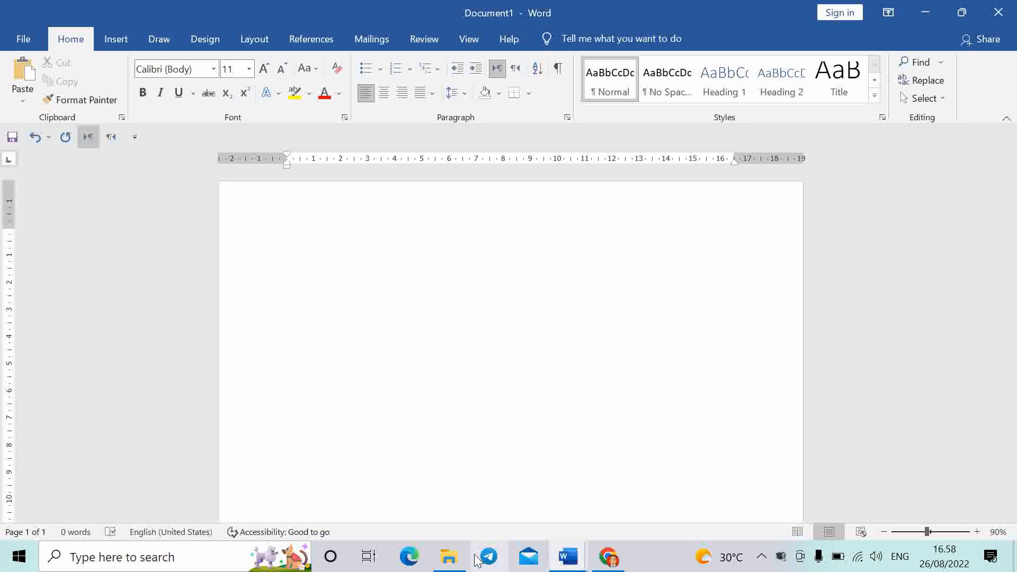
Copy the domicile letter image from BERKAS SIAP and return to Word's Document1
{"action": "left_click", "coordinate": [449, 556]}
{"action": "right_click", "coordinate": [501, 333]}
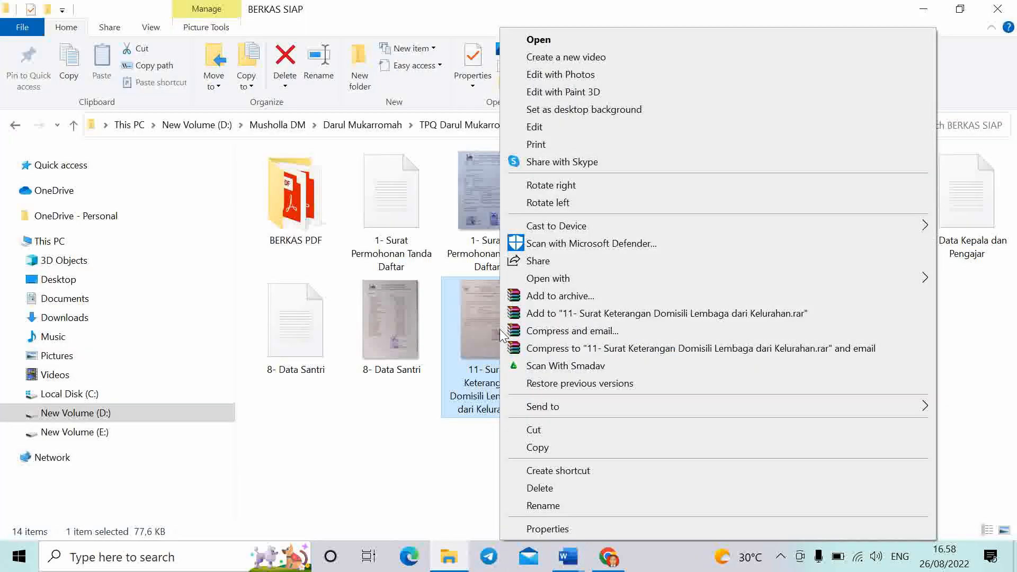
{"action": "left_click", "coordinate": [538, 449]}
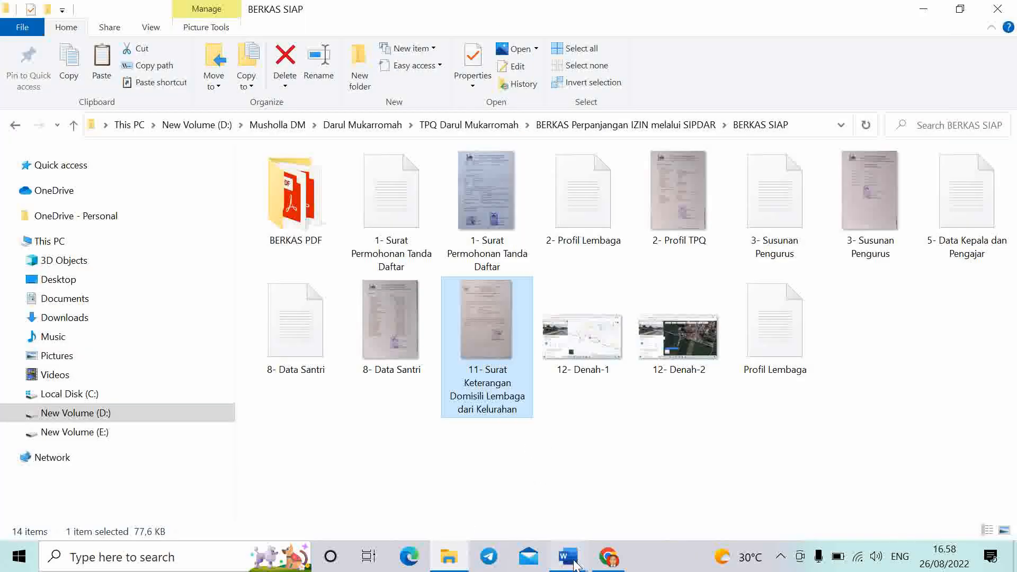
{"action": "mouse_move", "coordinate": [568, 556]}
{"action": "left_click", "coordinate": [662, 477]}
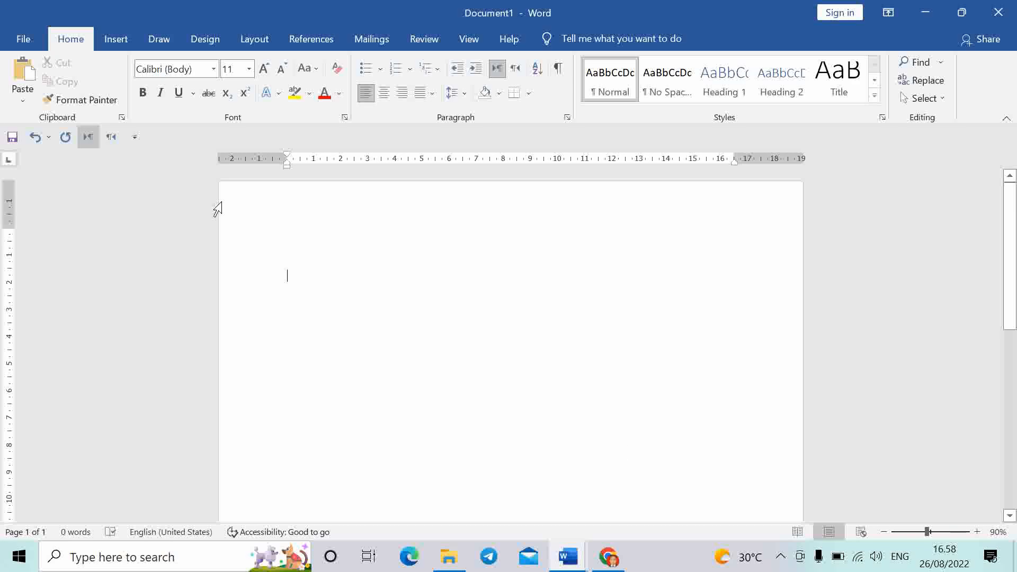
Paste the domicile letter scan into Document1 and set its wrapping to In Front of Text
{"action": "left_click", "coordinate": [23, 79]}
{"action": "left_click", "coordinate": [563, 405]}
{"action": "scroll", "coordinate": [551, 418], "scroll_direction": "up", "scroll_amount": 6}
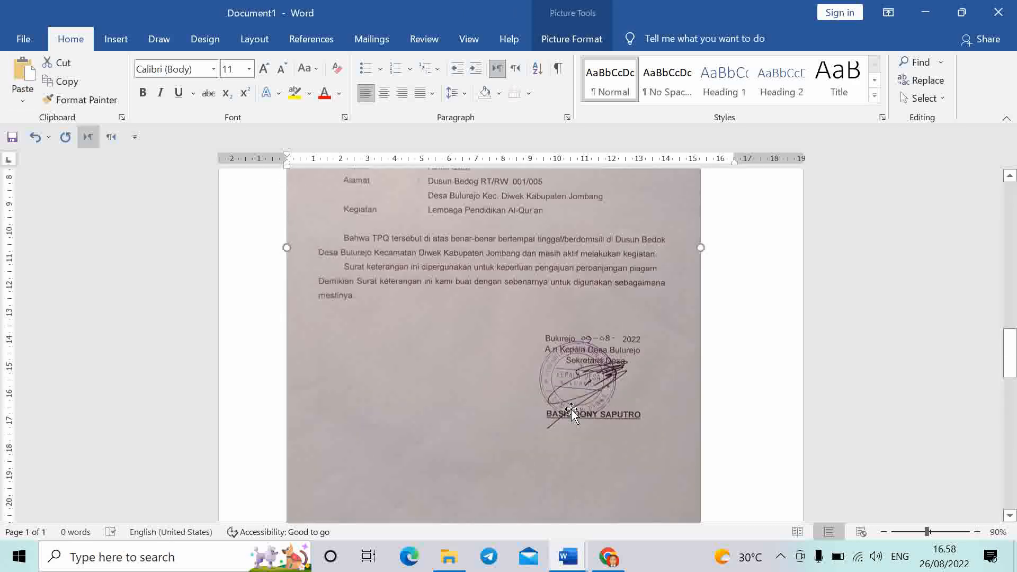
{"action": "scroll", "coordinate": [544, 444], "scroll_direction": "up", "scroll_amount": 5}
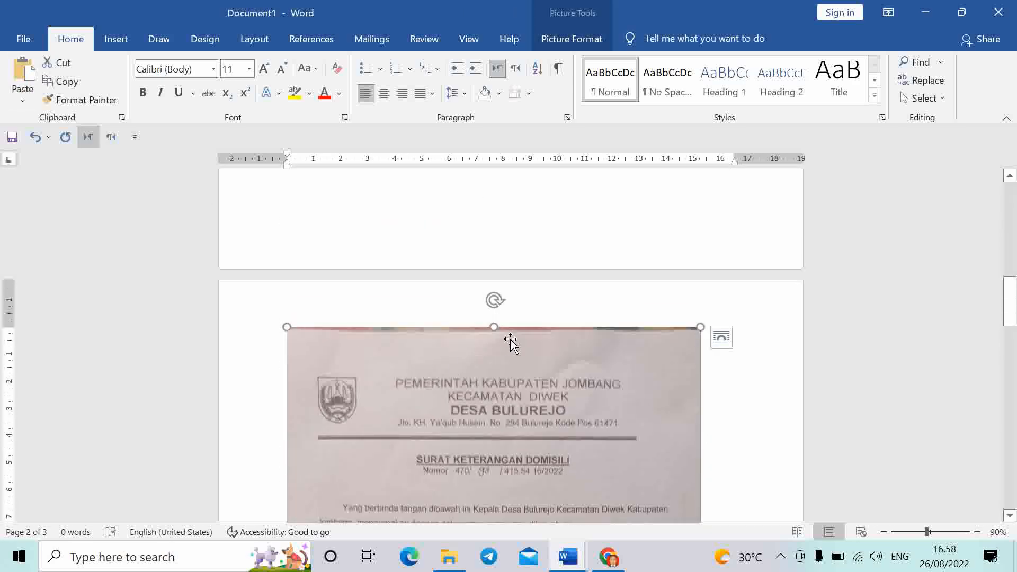
{"action": "scroll", "coordinate": [544, 424], "scroll_direction": "down", "scroll_amount": 3}
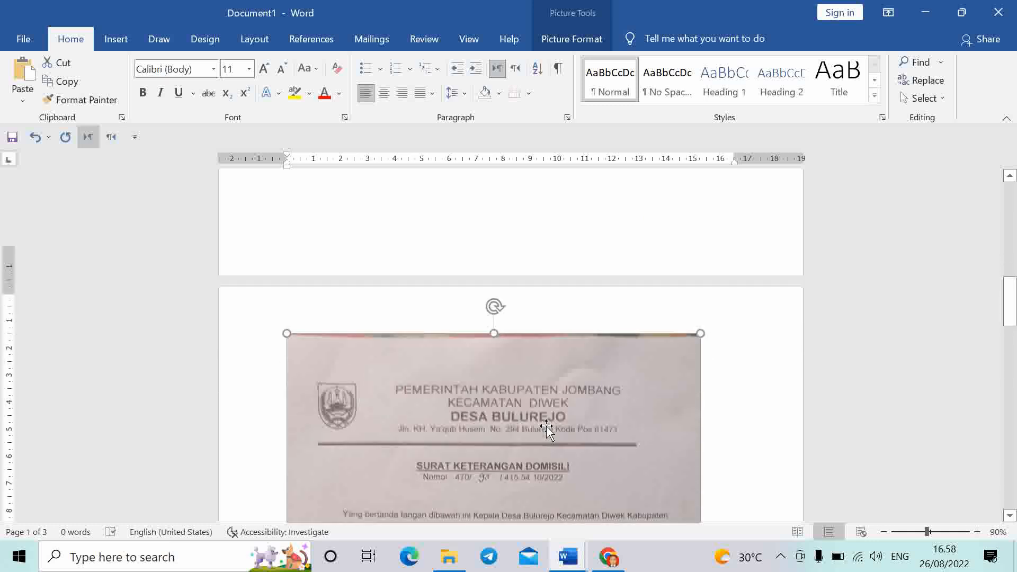
{"action": "scroll", "coordinate": [532, 366], "scroll_direction": "down", "scroll_amount": 1}
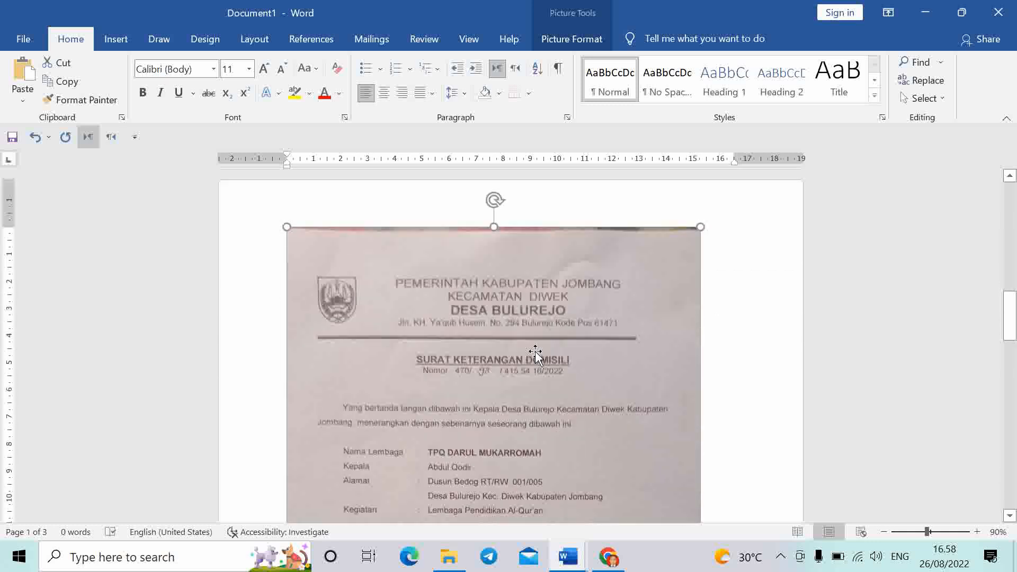
{"action": "left_click", "coordinate": [724, 238]}
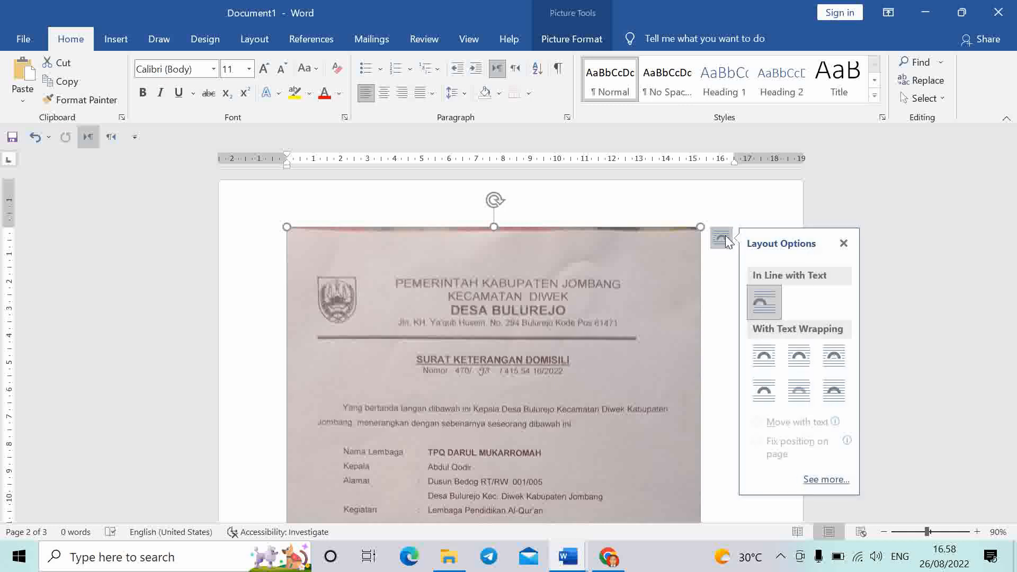
{"action": "left_click", "coordinate": [831, 395]}
Drag the picture's handles so the scan covers the whole page edge to edge
{"action": "scroll", "coordinate": [534, 353], "scroll_direction": "up", "scroll_amount": 6}
{"action": "scroll", "coordinate": [534, 354], "scroll_direction": "up", "scroll_amount": 2}
{"action": "scroll", "coordinate": [534, 354], "scroll_direction": "down", "scroll_amount": 5}
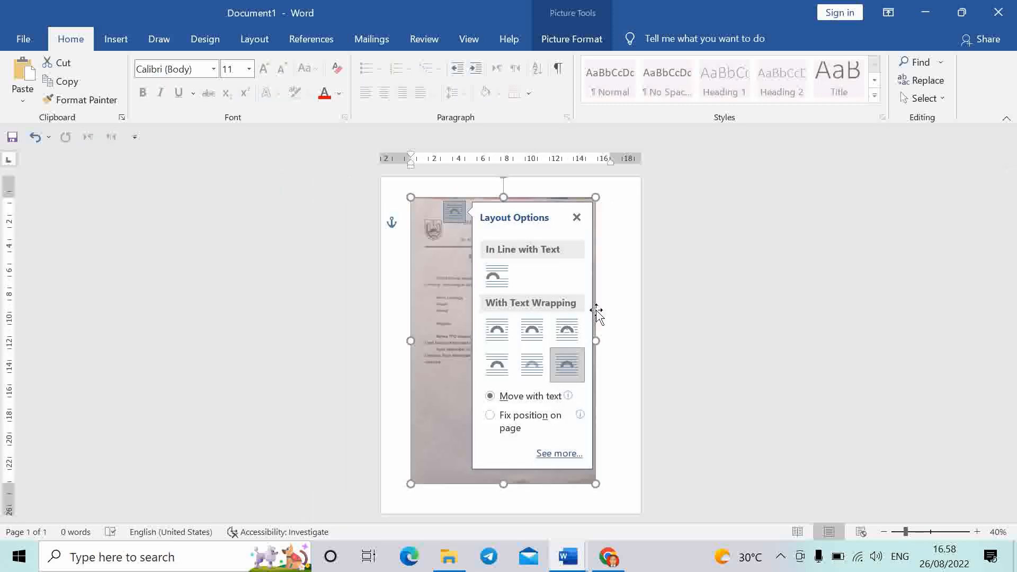
{"action": "left_click_drag", "start_coordinate": [593, 199], "coordinate": [629, 183]}
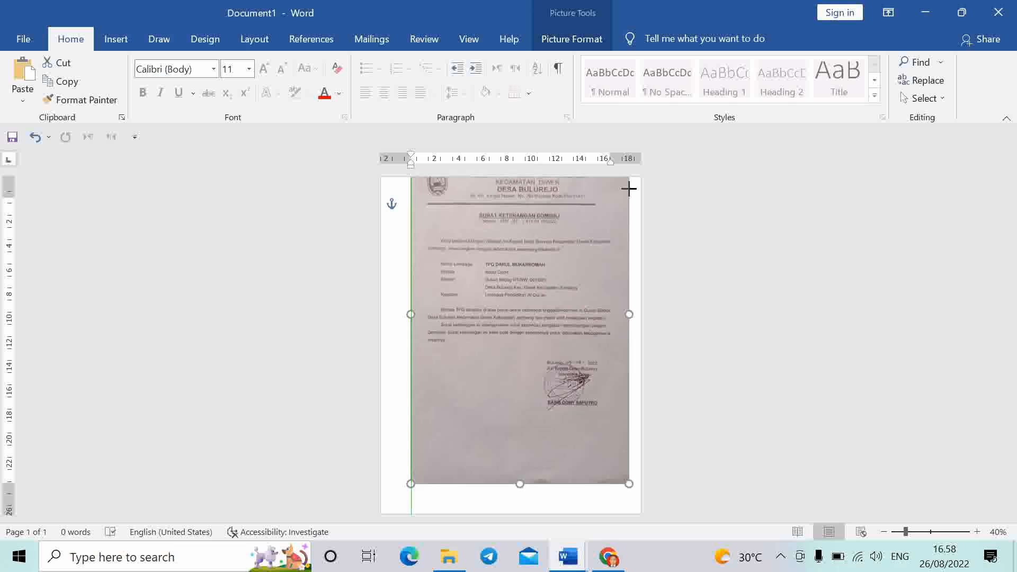
{"action": "left_click_drag", "start_coordinate": [577, 244], "coordinate": [548, 270]}
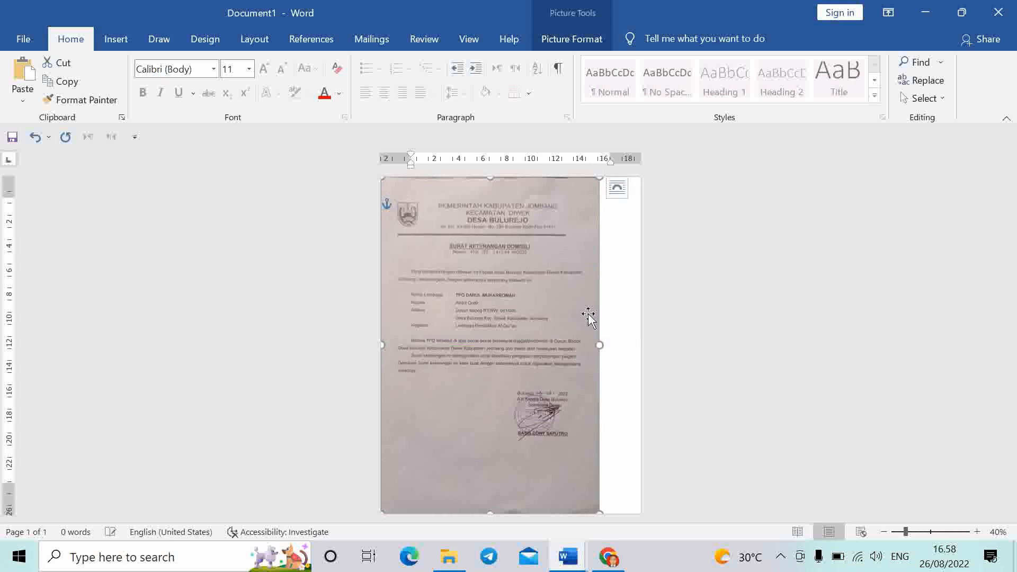
{"action": "left_click_drag", "start_coordinate": [601, 344], "coordinate": [643, 341]}
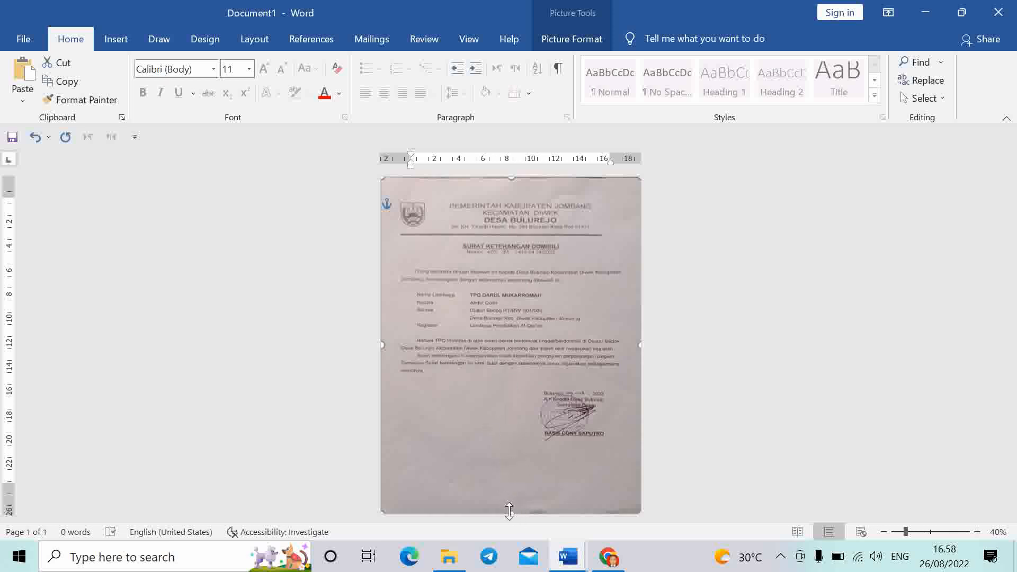
{"action": "left_click_drag", "start_coordinate": [512, 512], "coordinate": [516, 553]}
{"action": "left_click_drag", "start_coordinate": [504, 316], "coordinate": [506, 299]}
{"action": "left_click", "coordinate": [724, 293]}
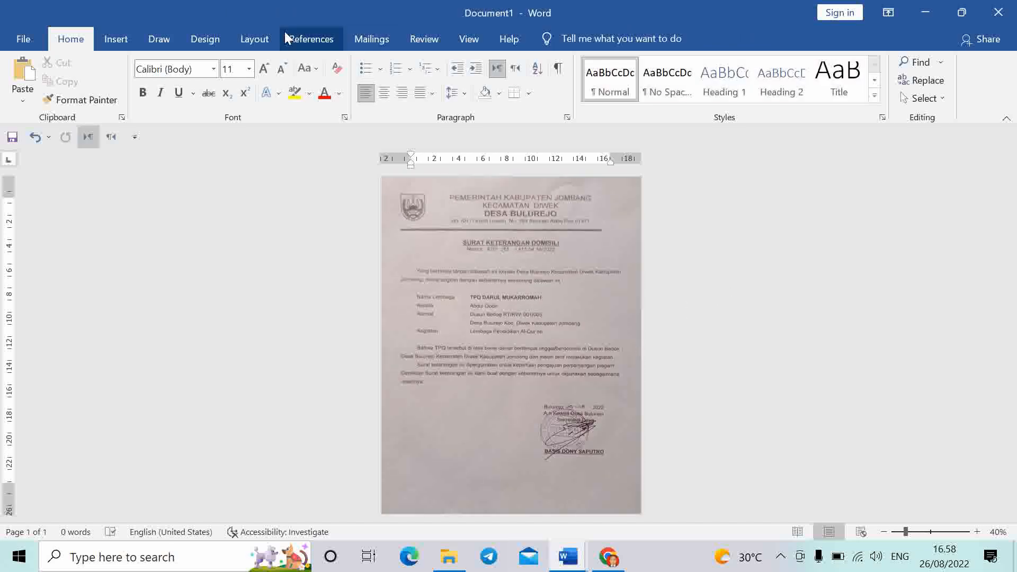
Open Save As in the BERKAS SIAP folder with Save as type set to PDF
{"action": "left_click", "coordinate": [23, 40]}
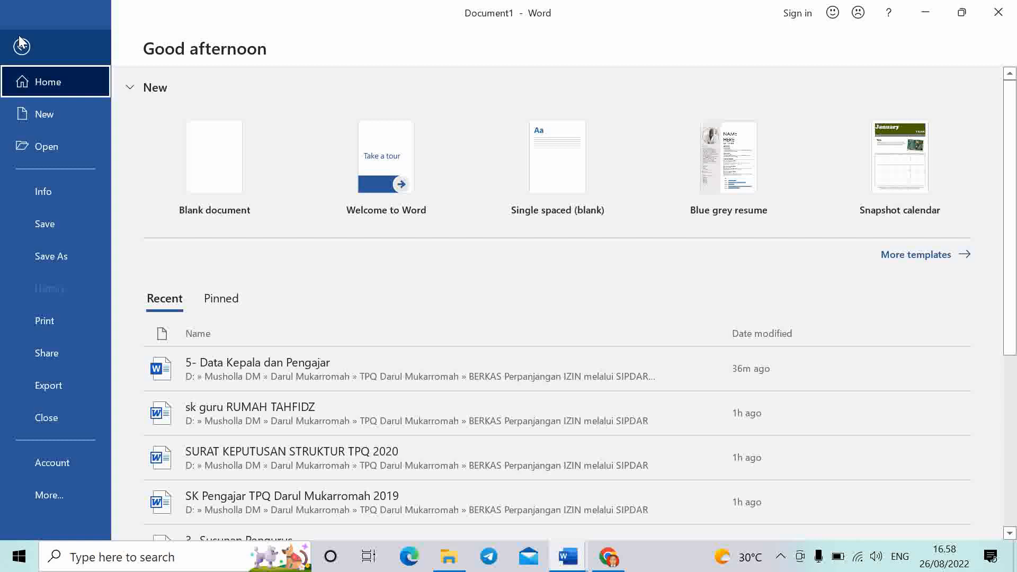
{"action": "left_click", "coordinate": [66, 262]}
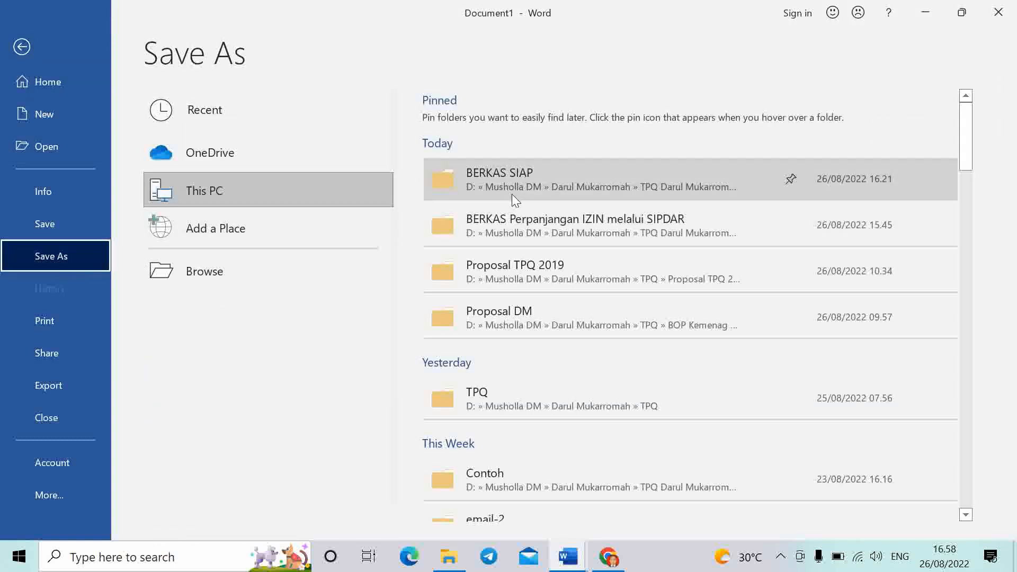
{"action": "left_click", "coordinate": [523, 183]}
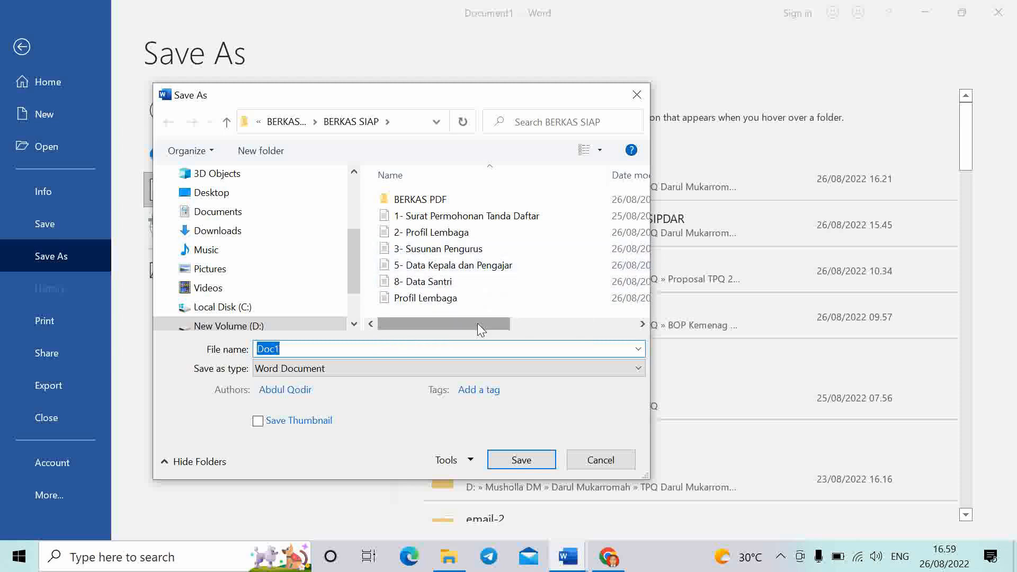
{"action": "scroll", "coordinate": [502, 303], "scroll_direction": "right", "scroll_amount": 1}
{"action": "scroll", "coordinate": [501, 303], "scroll_direction": "left", "scroll_amount": 1}
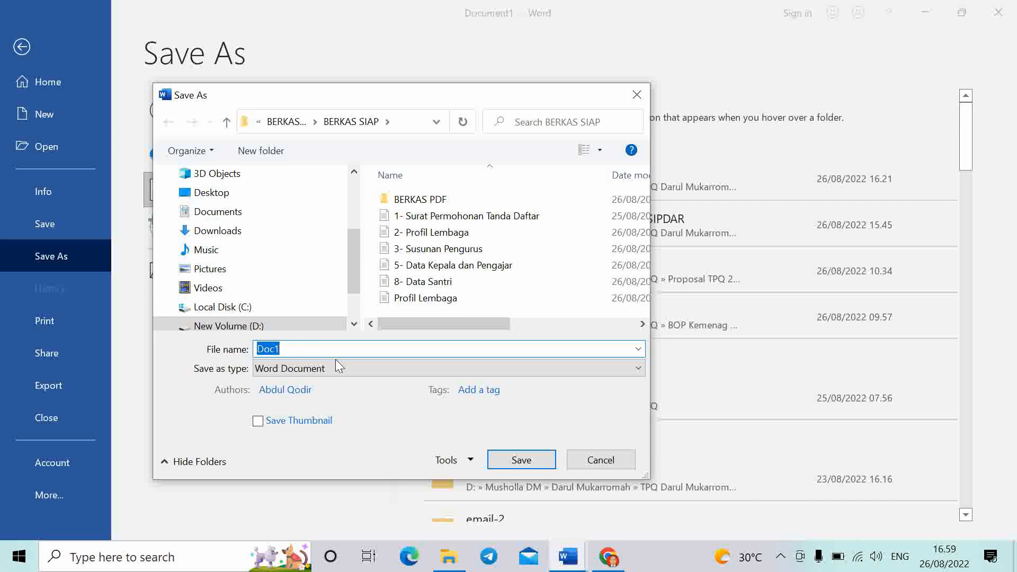
{"action": "left_click", "coordinate": [336, 365]}
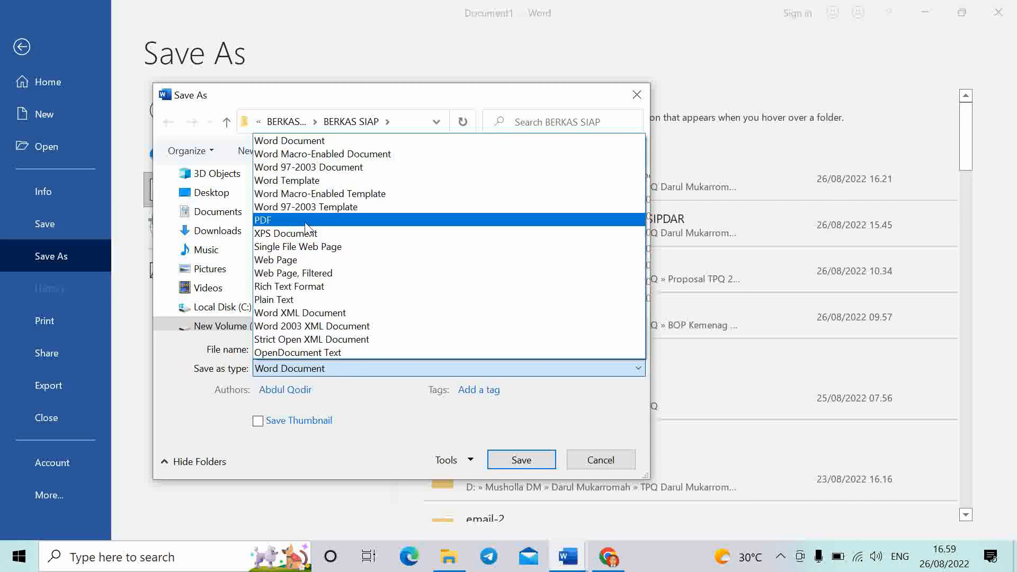
{"action": "left_click", "coordinate": [305, 222]}
Name the file 11- Surat Keterangan Domisili Lembaga dari Kelurahan, without the image extension
{"action": "left_click", "coordinate": [330, 348]}
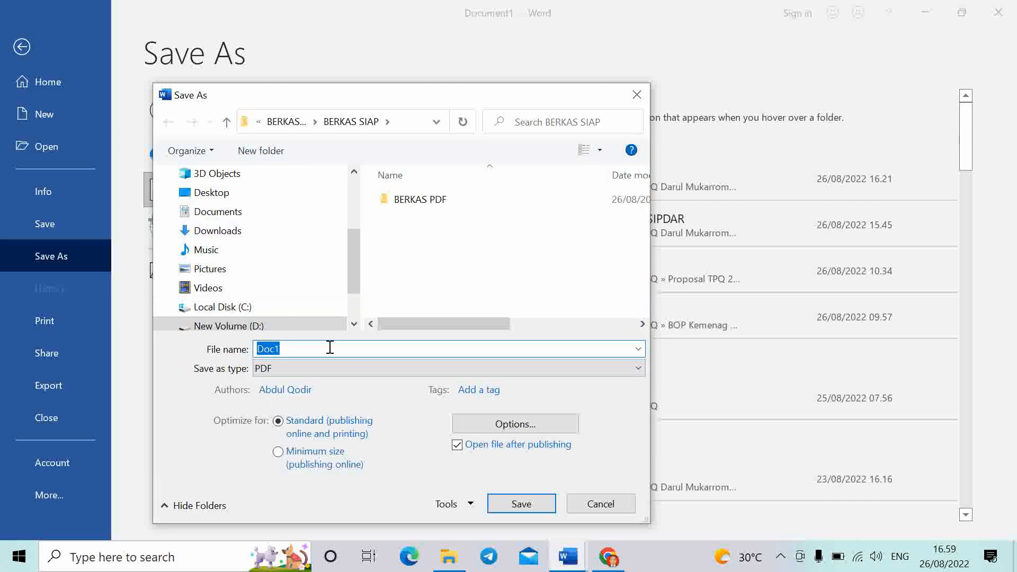
{"action": "type", "text": "11"}
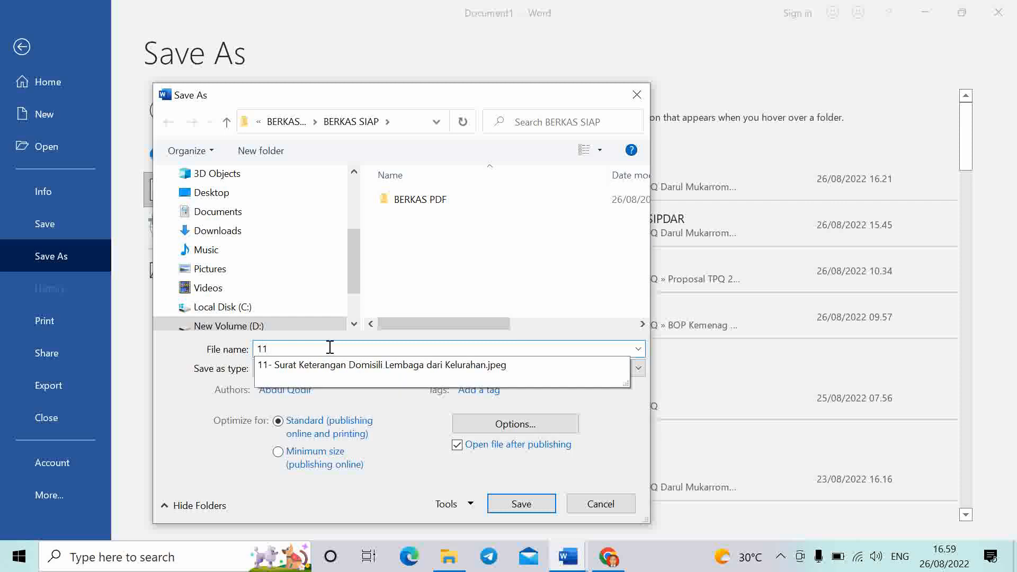
{"action": "key", "text": "Down"}
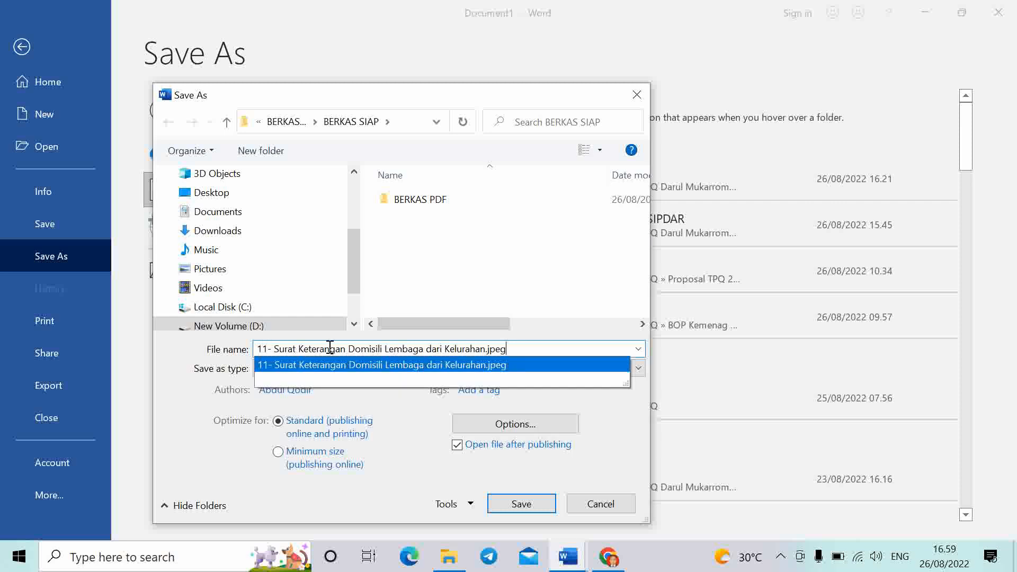
{"action": "key", "text": "BackSpace"}
{"action": "key", "text": "BackSpace"}
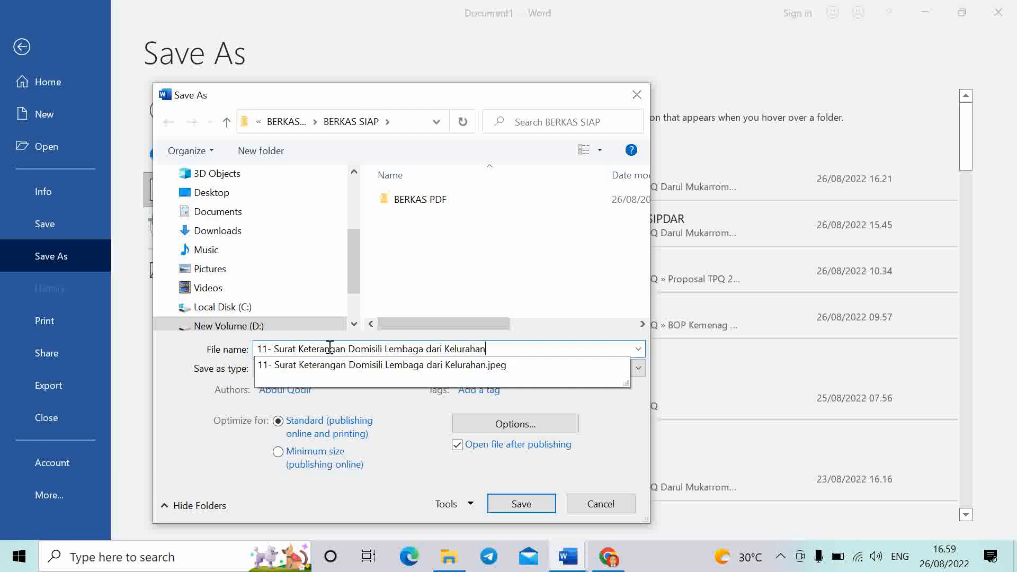
{"action": "left_click", "coordinate": [161, 397]}
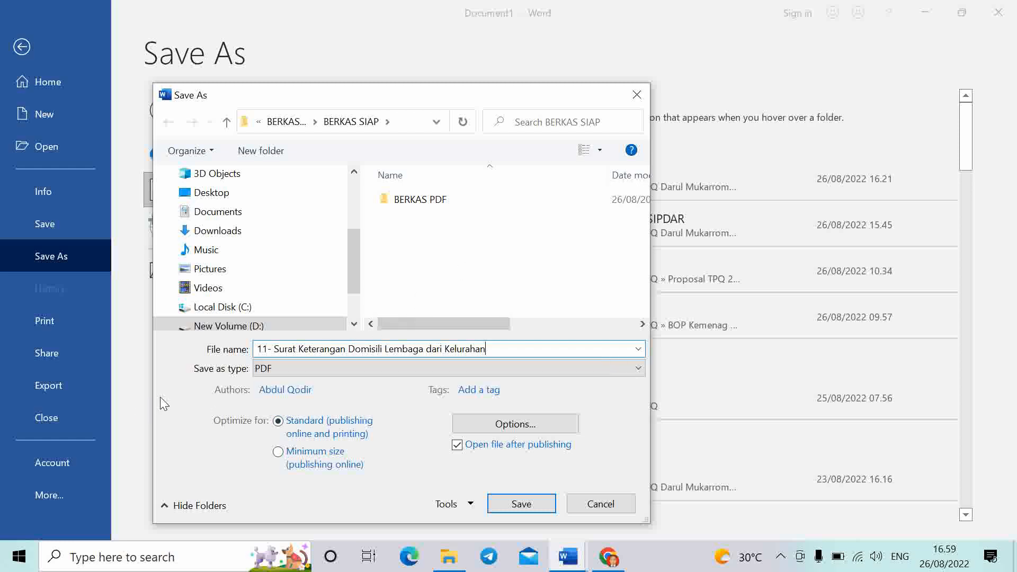
Publish the domicile letter as a PDF and bring the BERKAS SIAP folder window forward
{"action": "left_click", "coordinate": [529, 507]}
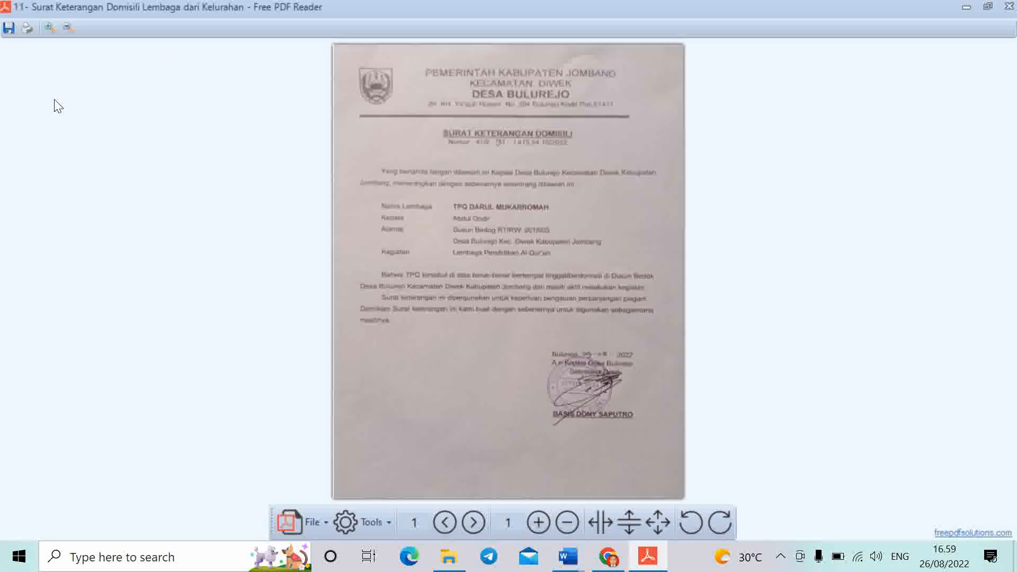
{"action": "left_click", "coordinate": [440, 565]}
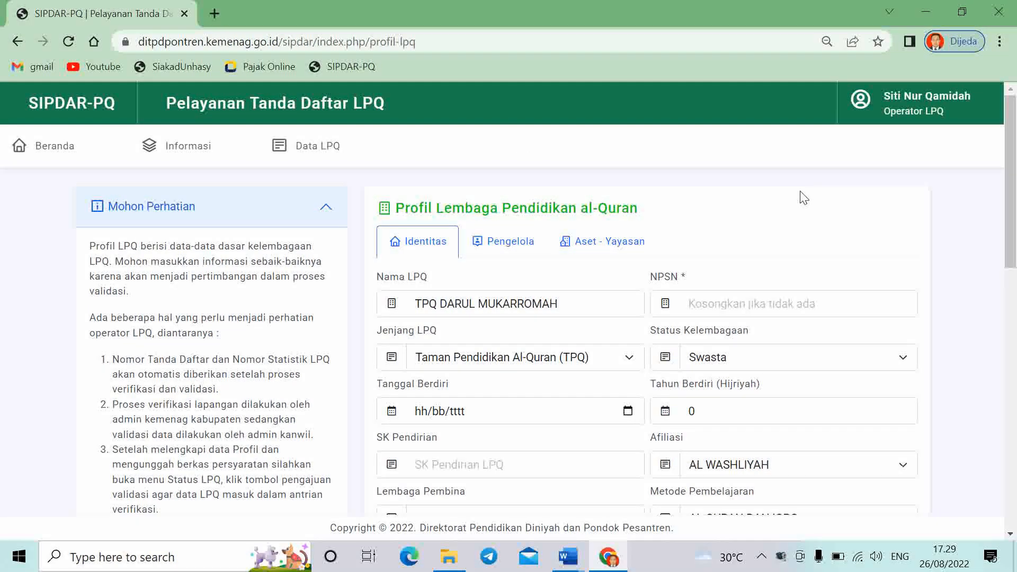
Check the institutional status options and keep it as Swasta
{"action": "scroll", "coordinate": [531, 281], "scroll_direction": "down", "scroll_amount": 1}
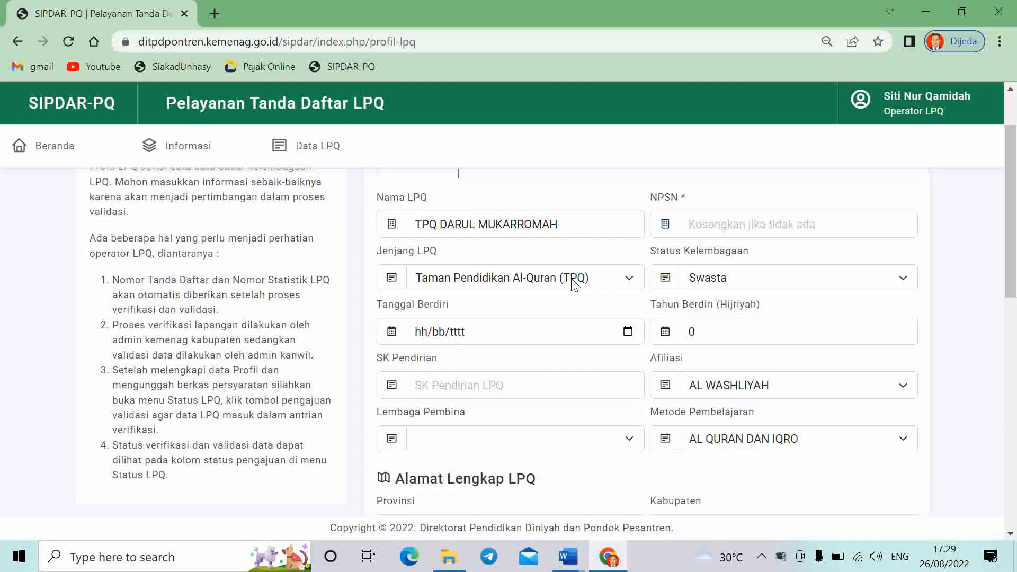
{"action": "scroll", "coordinate": [499, 284], "scroll_direction": "up", "scroll_amount": 1}
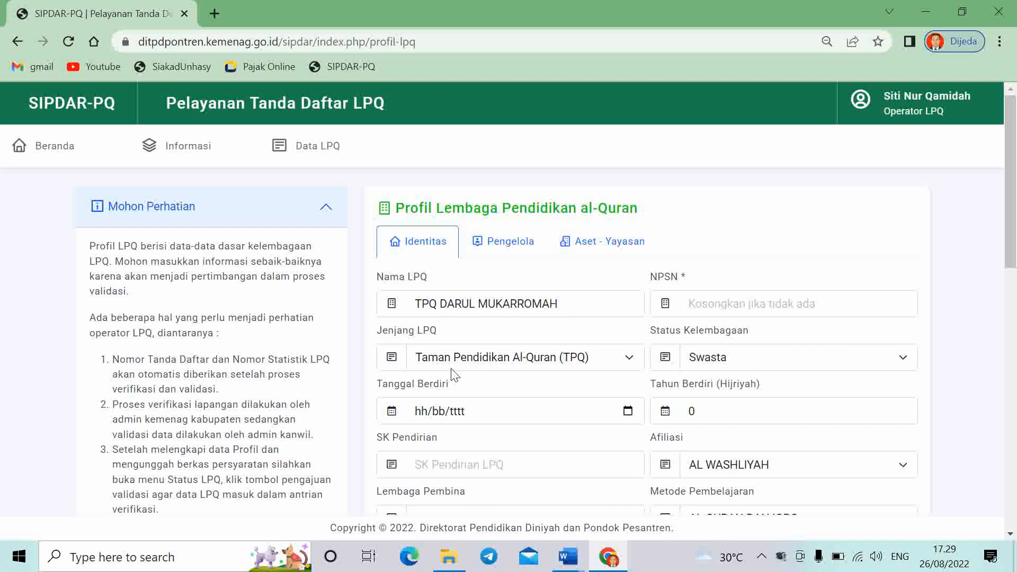
{"action": "left_click", "coordinate": [731, 364]}
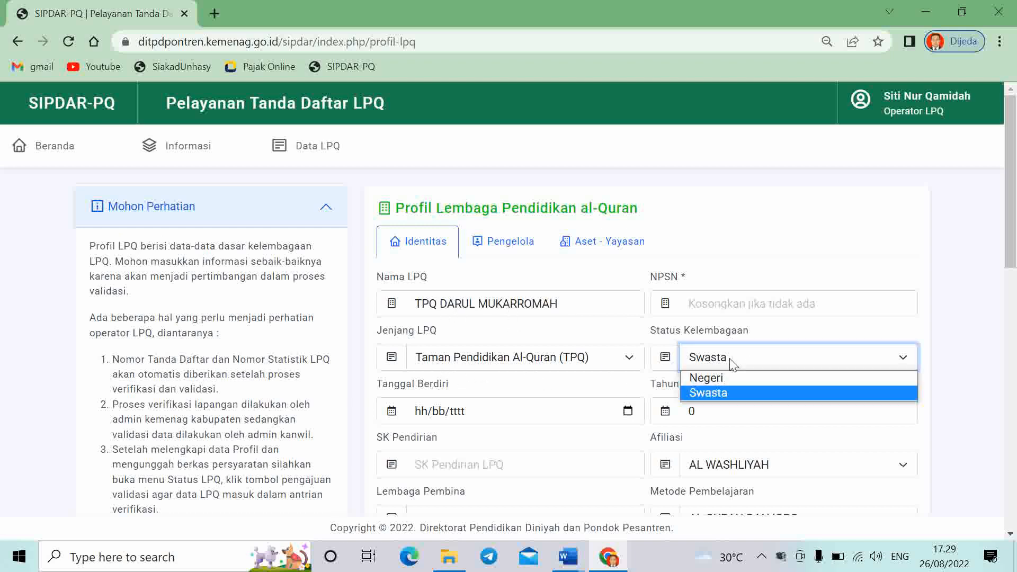
{"action": "left_click", "coordinate": [730, 364]}
Set the Tanggal Berdiri founding date to 10 July 1993 in the calendar
{"action": "left_click", "coordinate": [629, 411]}
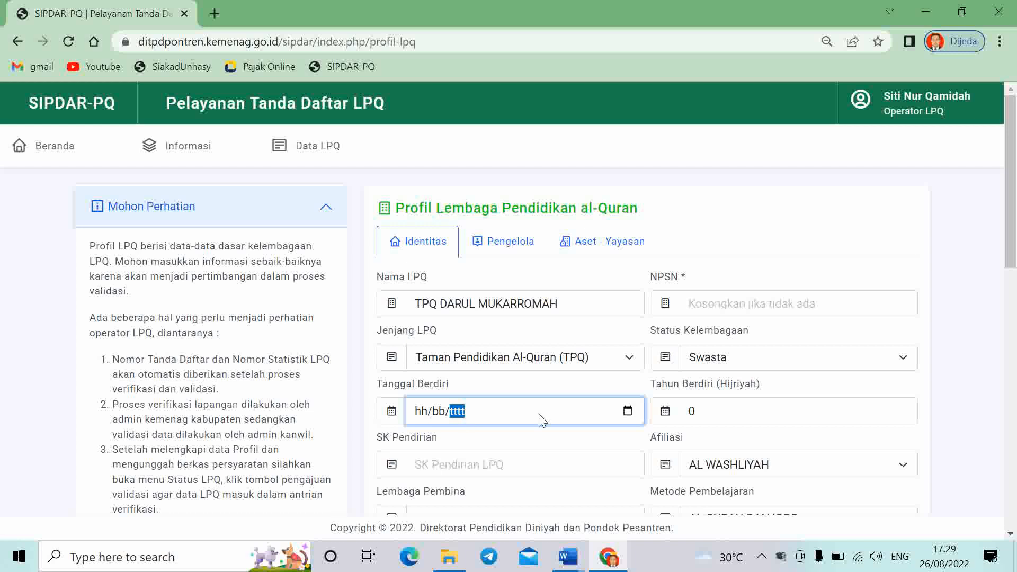
{"action": "left_click", "coordinate": [628, 412]}
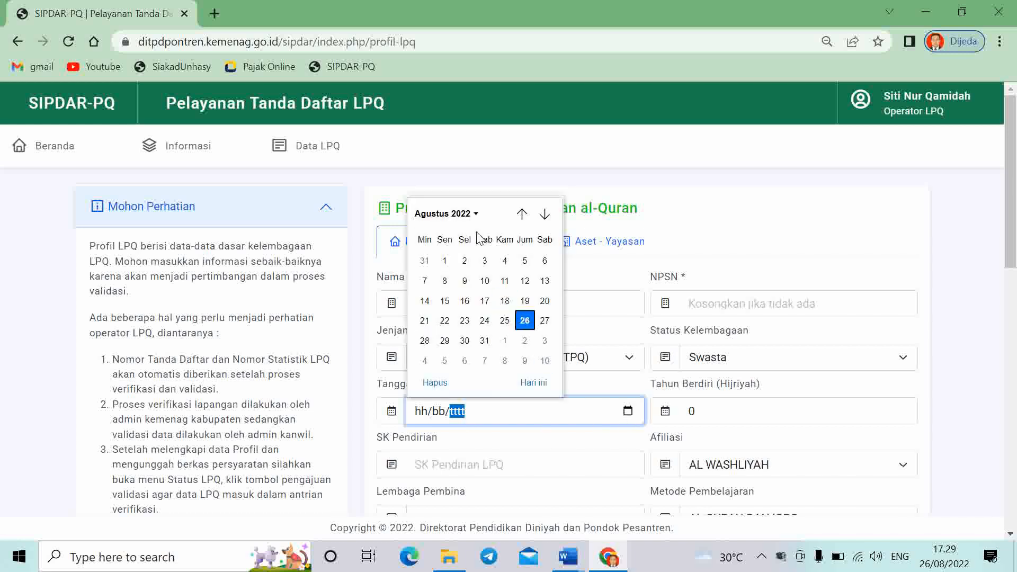
{"action": "left_click", "coordinate": [466, 214]}
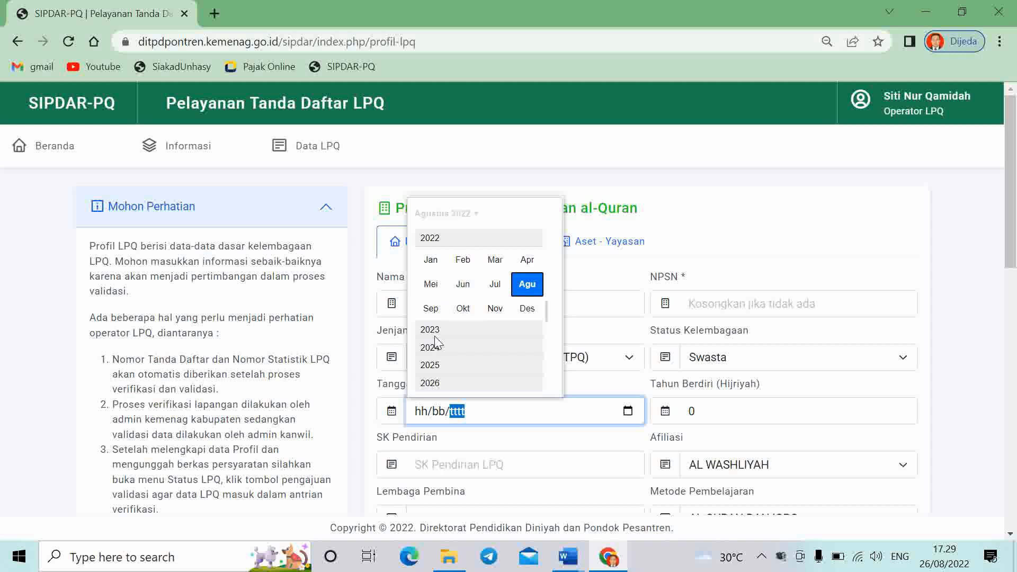
{"action": "scroll", "coordinate": [449, 335], "scroll_direction": "down", "scroll_amount": 1}
{"action": "scroll", "coordinate": [445, 357], "scroll_direction": "up", "scroll_amount": 1}
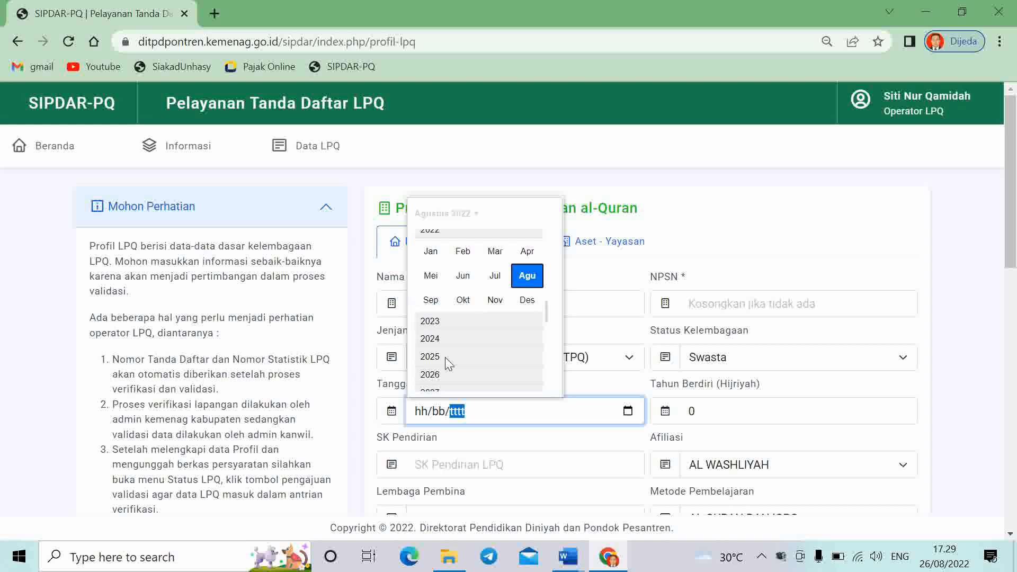
{"action": "left_click", "coordinate": [440, 214]}
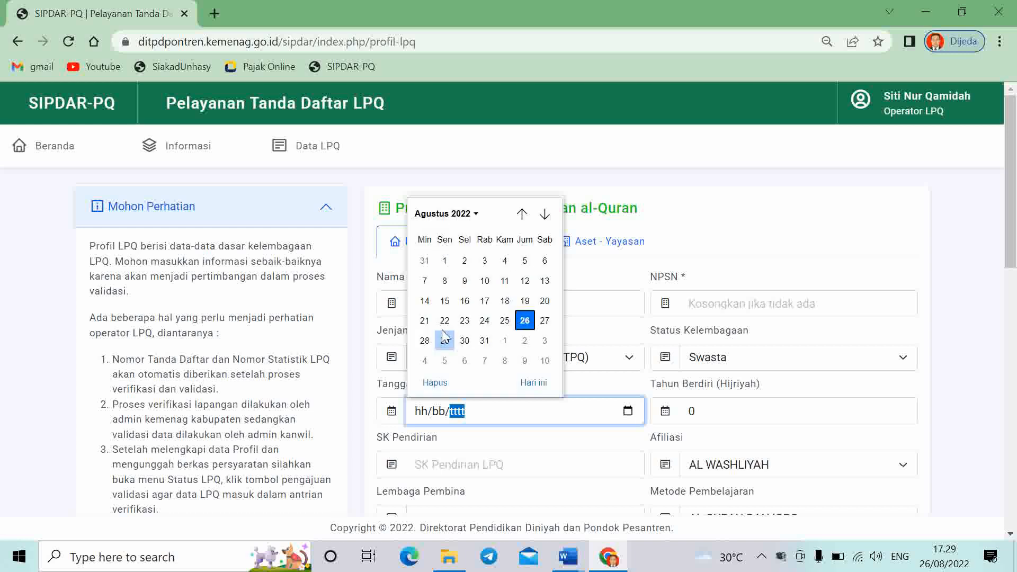
{"action": "left_click", "coordinate": [464, 215]}
{"action": "scroll", "coordinate": [447, 260], "scroll_direction": "up", "scroll_amount": 5}
{"action": "scroll", "coordinate": [448, 271], "scroll_direction": "up", "scroll_amount": 7}
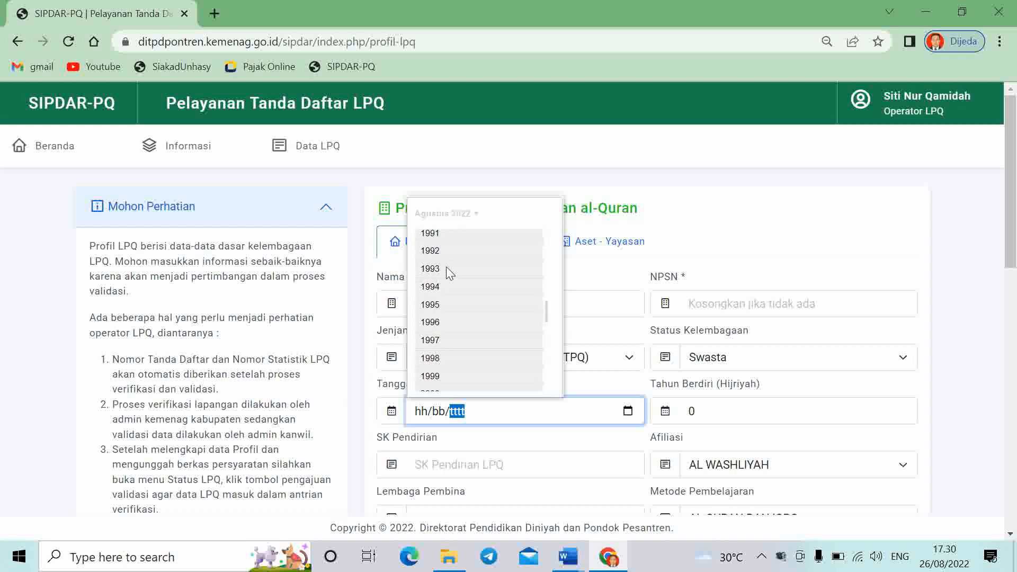
{"action": "left_click", "coordinate": [446, 268]}
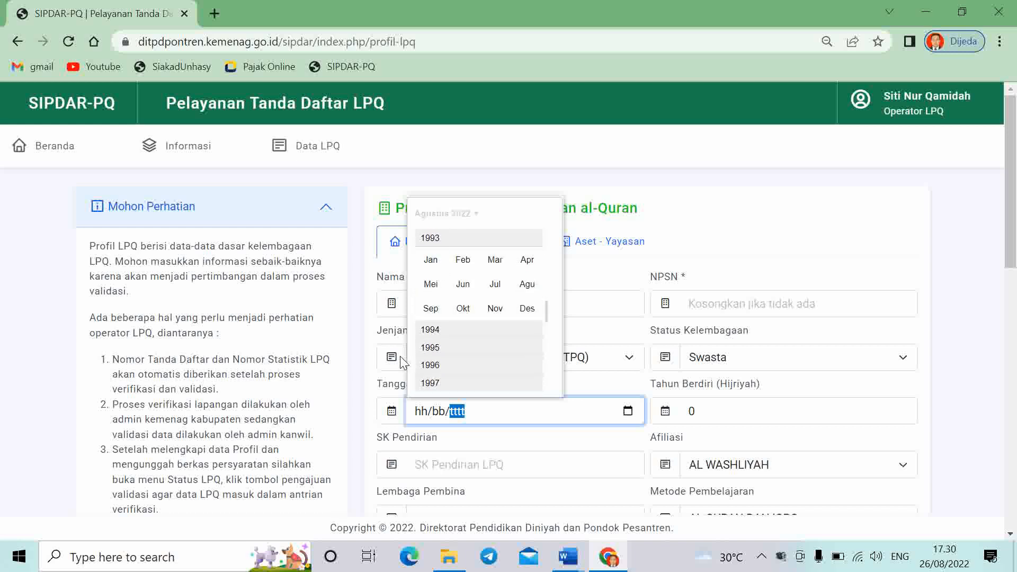
{"action": "left_click", "coordinate": [495, 284]}
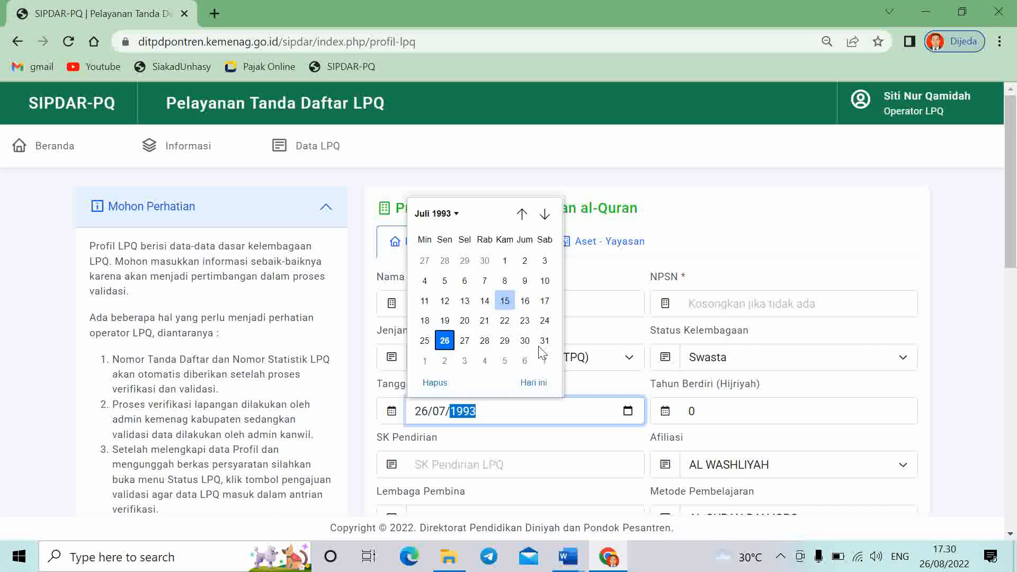
{"action": "left_click", "coordinate": [544, 281]}
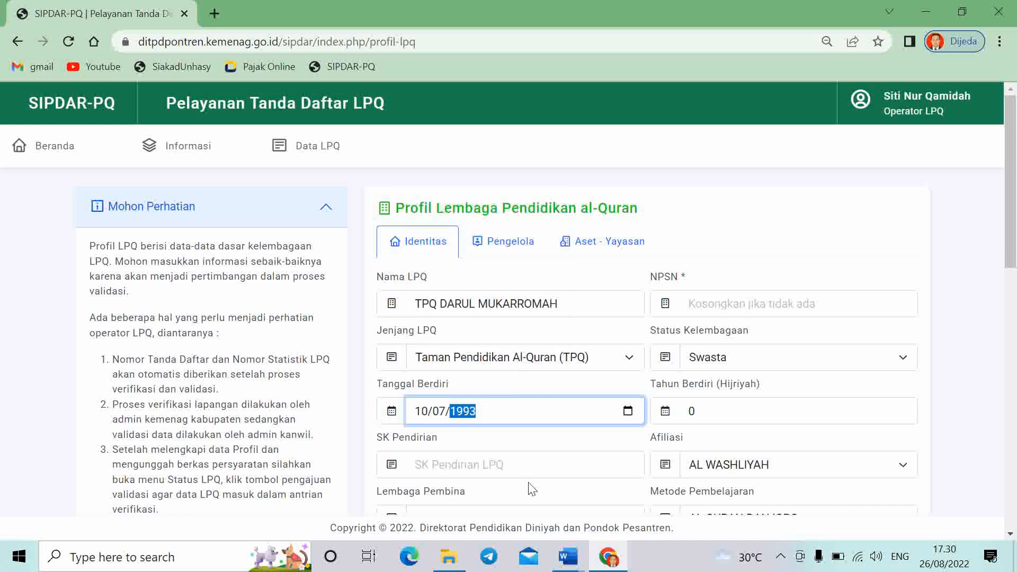
Replace 0 with 1414 in the Tahun Berdiri (Hijriyah) field
{"action": "left_click", "coordinate": [731, 414]}
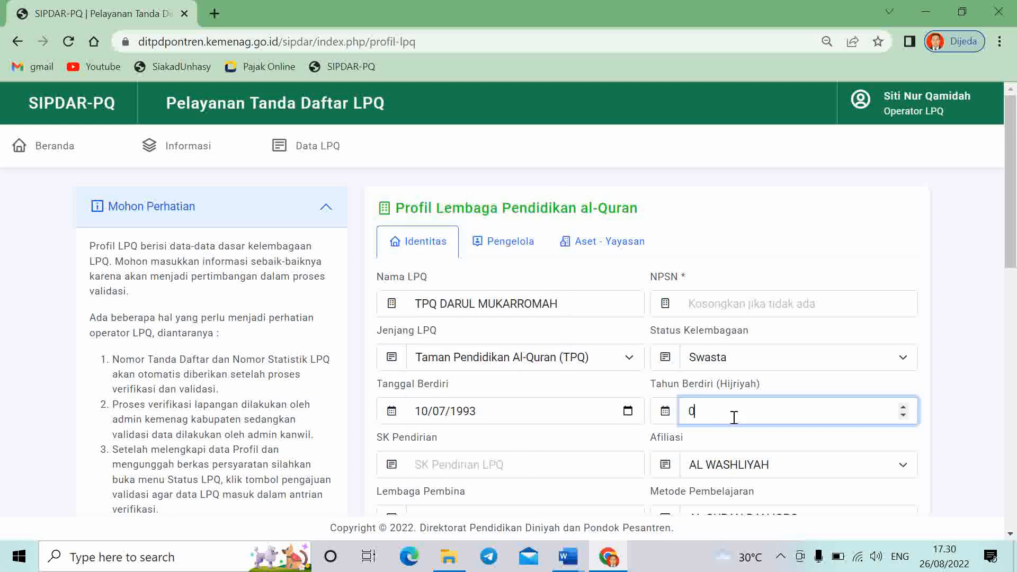
{"action": "key", "text": "BackSpace"}
{"action": "type", "text": "1414"}
{"action": "left_click", "coordinate": [963, 333]}
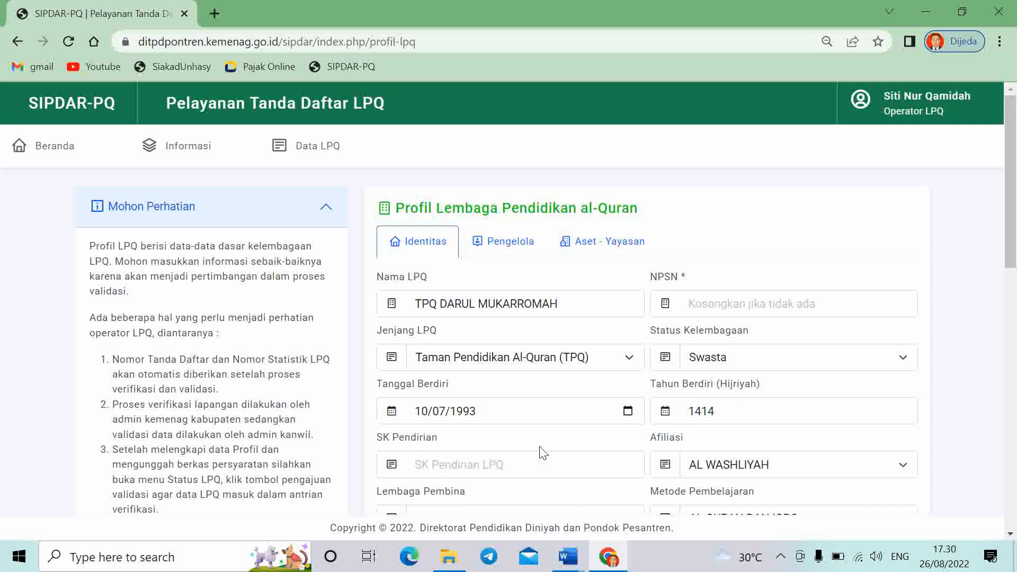
Set the Afiliasi field to TIDAK BERAFILIASI
{"action": "scroll", "coordinate": [505, 465], "scroll_direction": "down", "scroll_amount": 1}
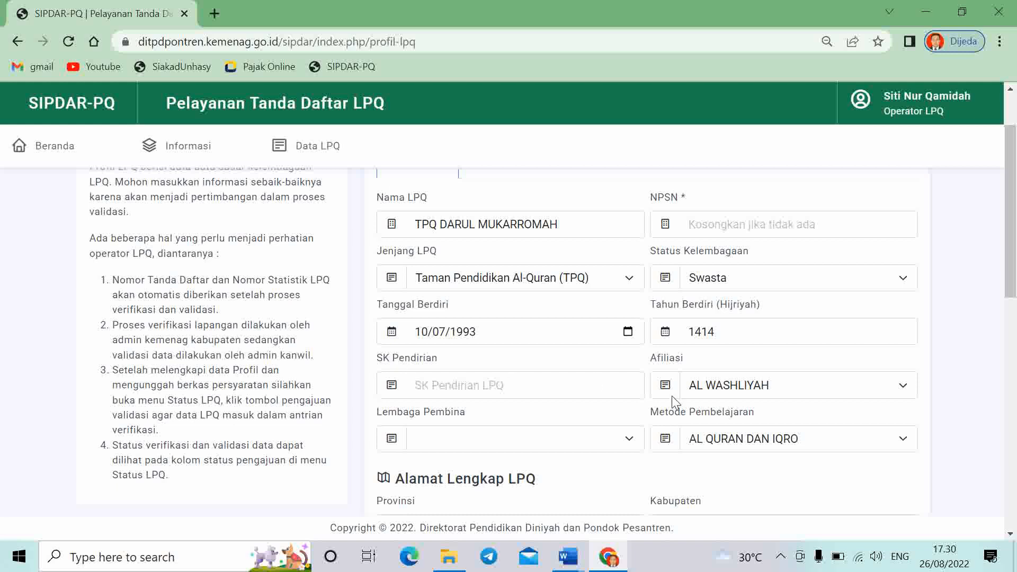
{"action": "left_click", "coordinate": [816, 394]}
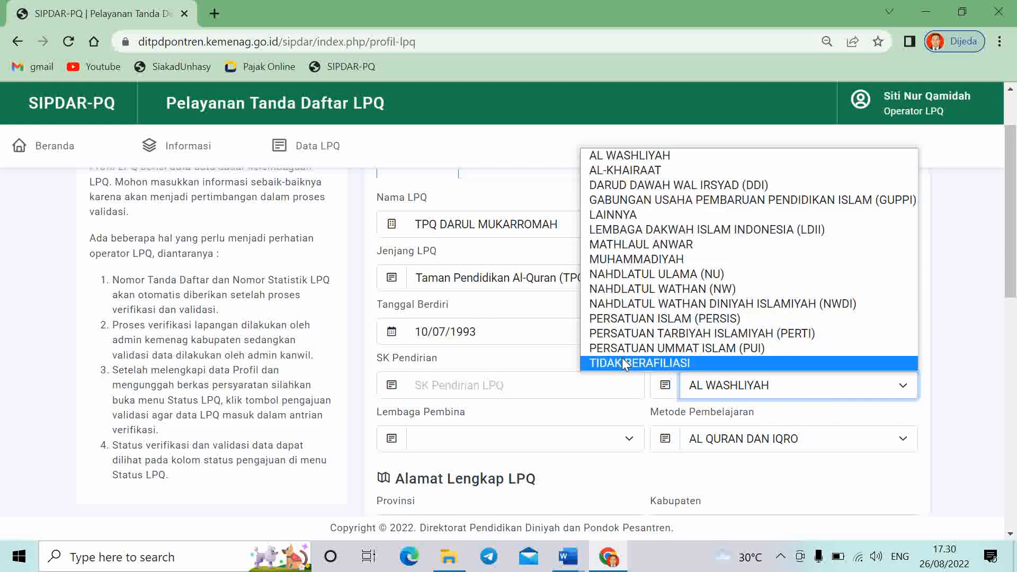
{"action": "left_click", "coordinate": [655, 364]}
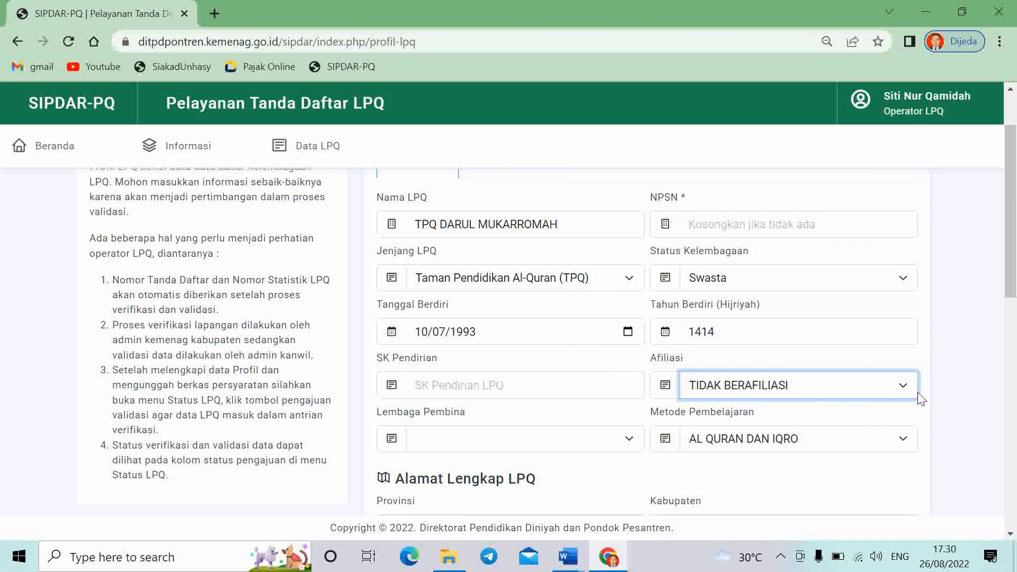
{"action": "left_click", "coordinate": [904, 394]}
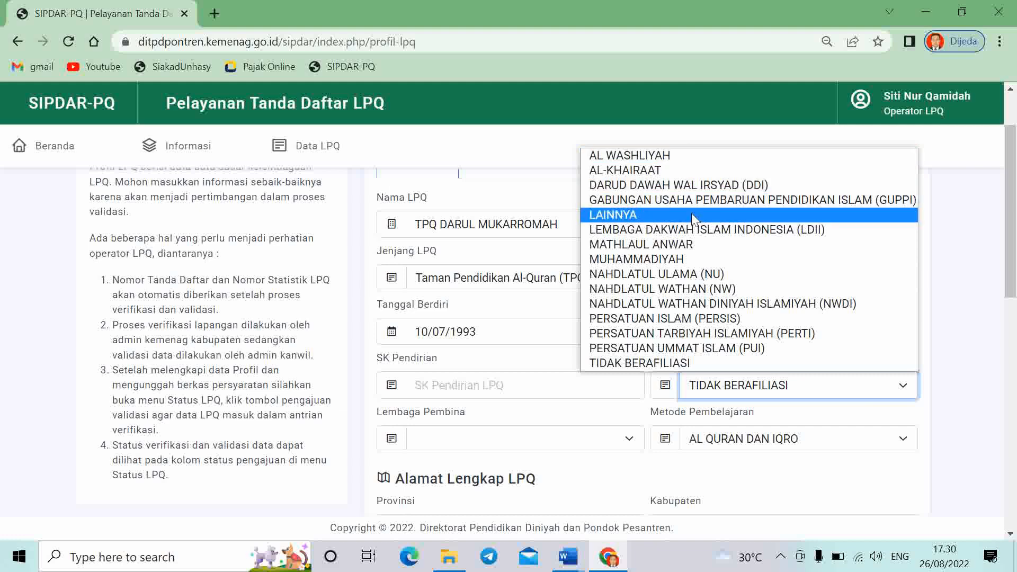
{"action": "left_click", "coordinate": [652, 366]}
{"action": "left_click", "coordinate": [969, 359]}
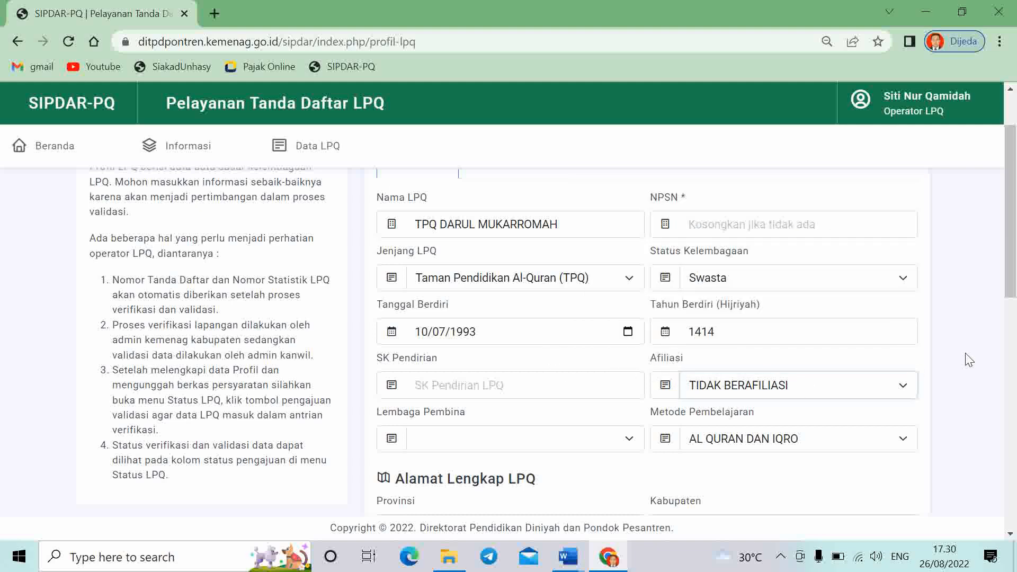
Keep AL QURAN DAN IQRO as the Metode Pembelajaran
{"action": "scroll", "coordinate": [667, 392], "scroll_direction": "down", "scroll_amount": 2}
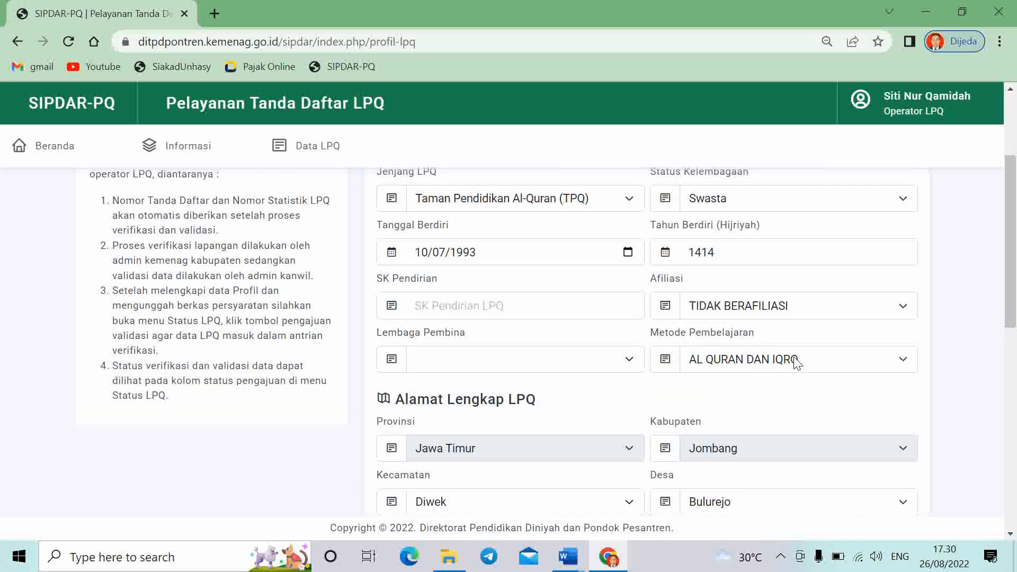
{"action": "left_click", "coordinate": [796, 361]}
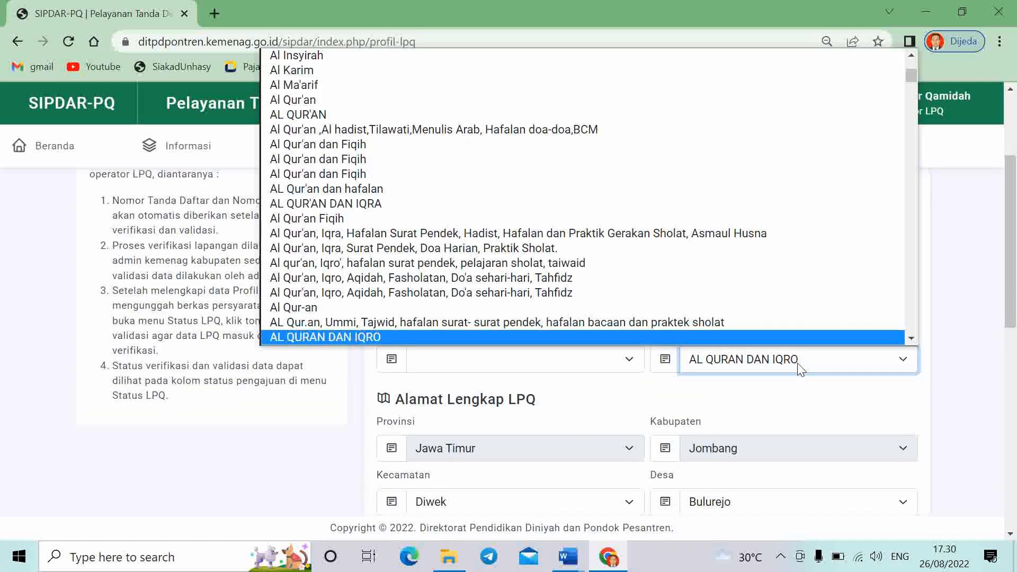
{"action": "left_click", "coordinate": [381, 338]}
{"action": "left_click", "coordinate": [958, 352]}
{"action": "scroll", "coordinate": [956, 353], "scroll_direction": "down", "scroll_amount": 6}
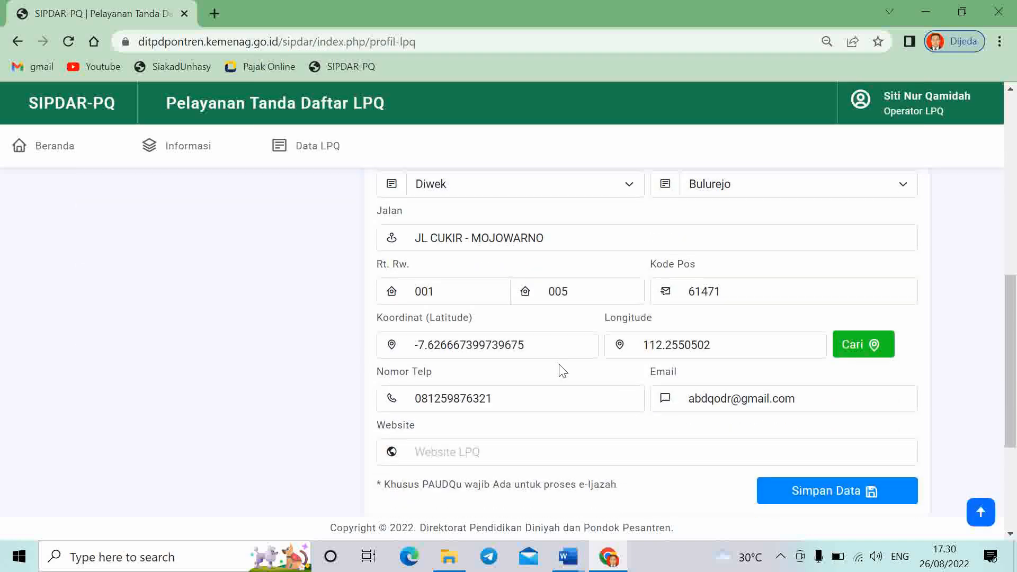
Choose Balong Besuk as the village and look up the location coordinates
{"action": "scroll", "coordinate": [547, 381], "scroll_direction": "up", "scroll_amount": 3}
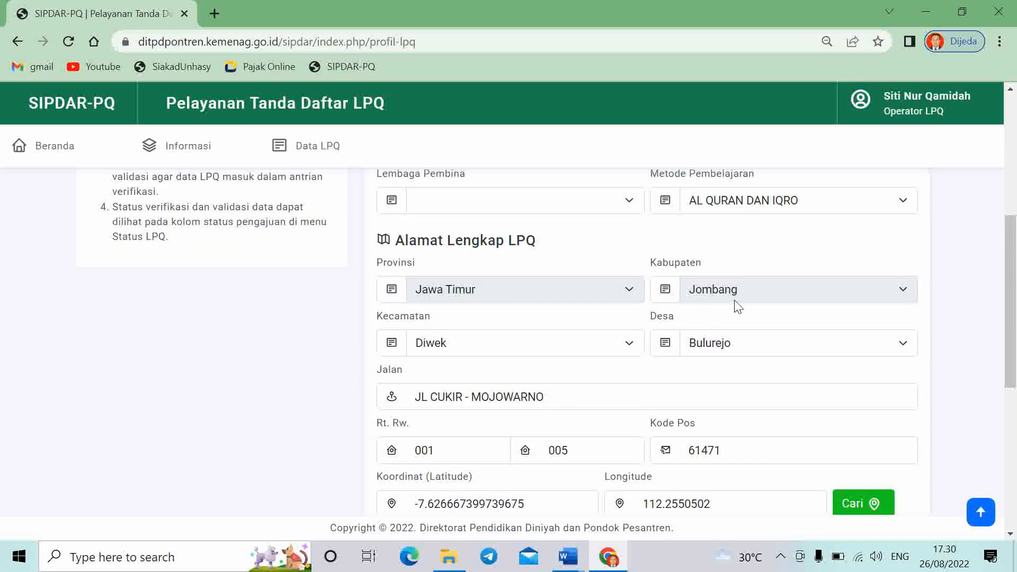
{"action": "left_click", "coordinate": [729, 343]}
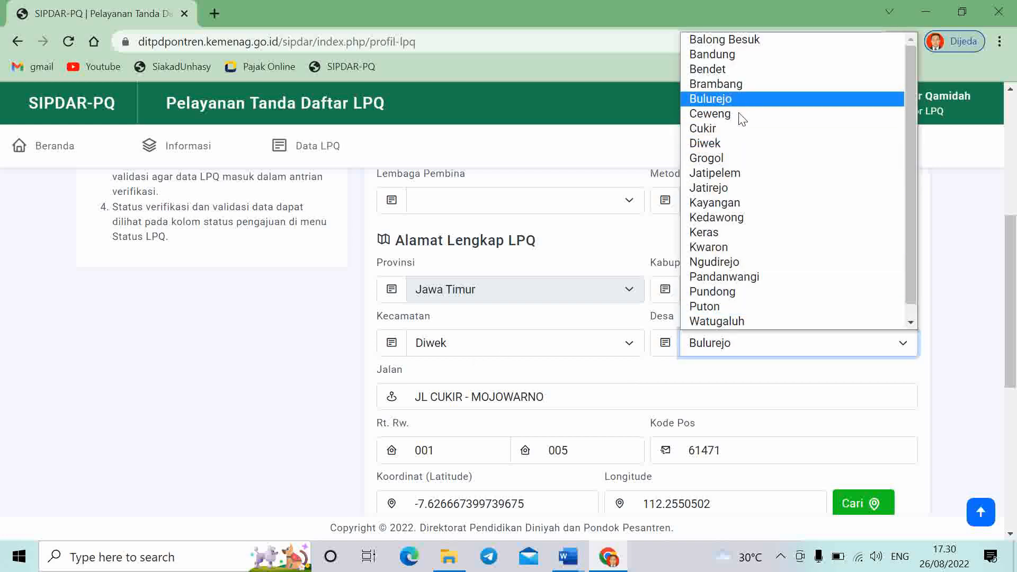
{"action": "left_click", "coordinate": [750, 40]}
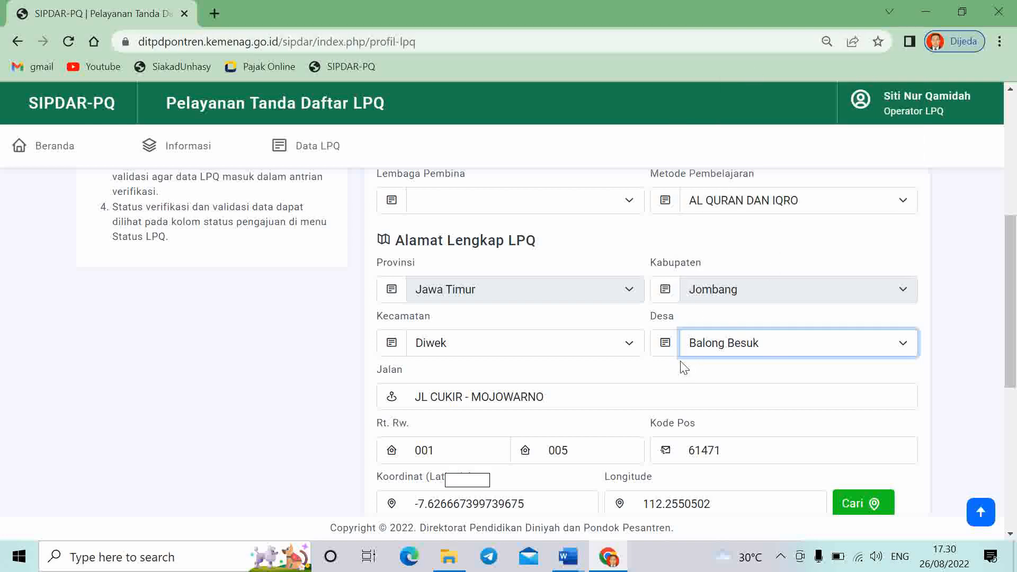
{"action": "scroll", "coordinate": [761, 348], "scroll_direction": "down", "scroll_amount": 1}
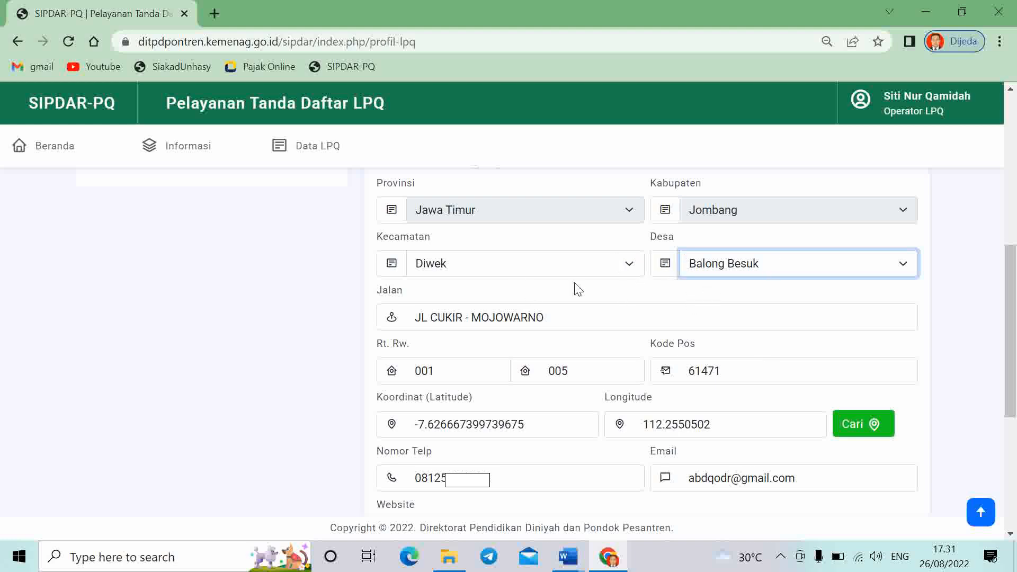
{"action": "left_click", "coordinate": [881, 271]}
{"action": "left_click", "coordinate": [881, 272]}
{"action": "left_click", "coordinate": [864, 428]}
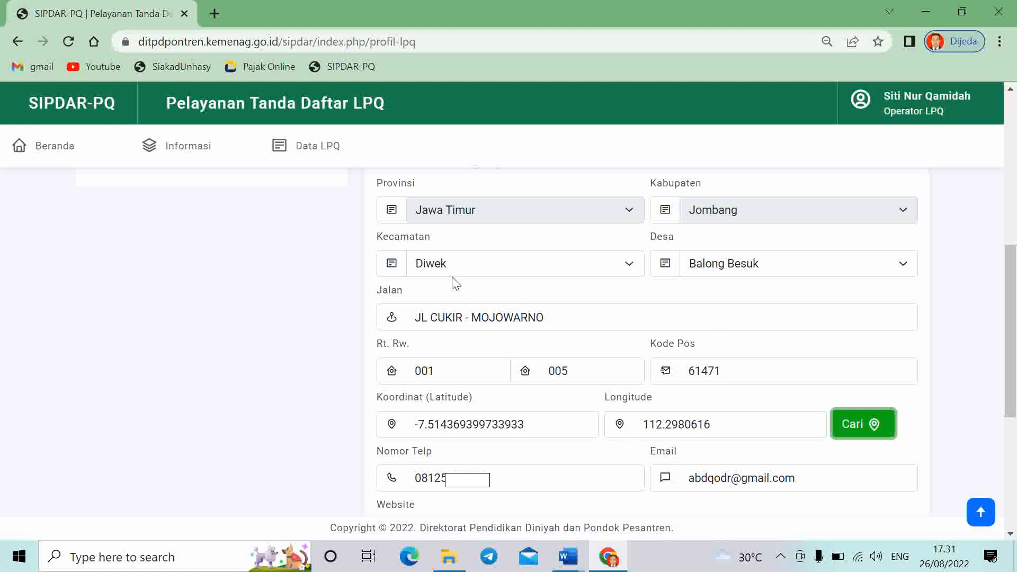
Switch the village to Bulurejo and refresh coordinates to -7.626667399739675, 112.2550502
{"action": "left_click", "coordinate": [779, 273]}
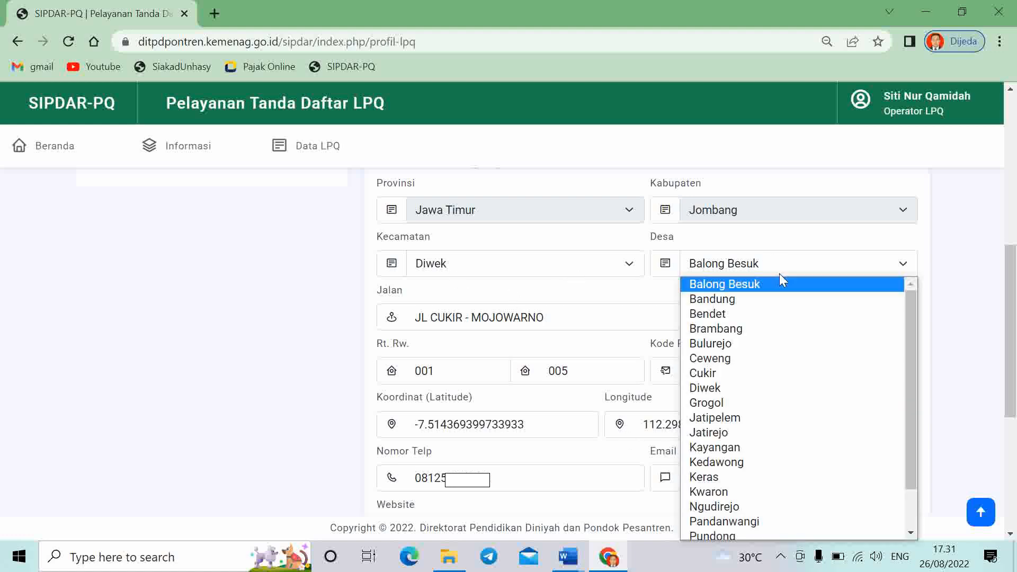
{"action": "left_click", "coordinate": [976, 251]}
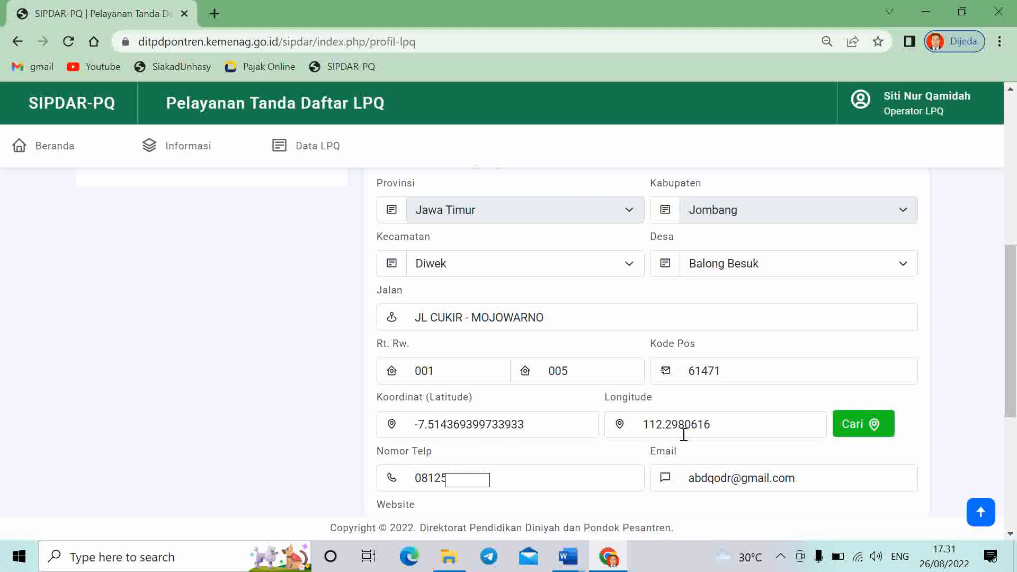
{"action": "left_click", "coordinate": [740, 265]}
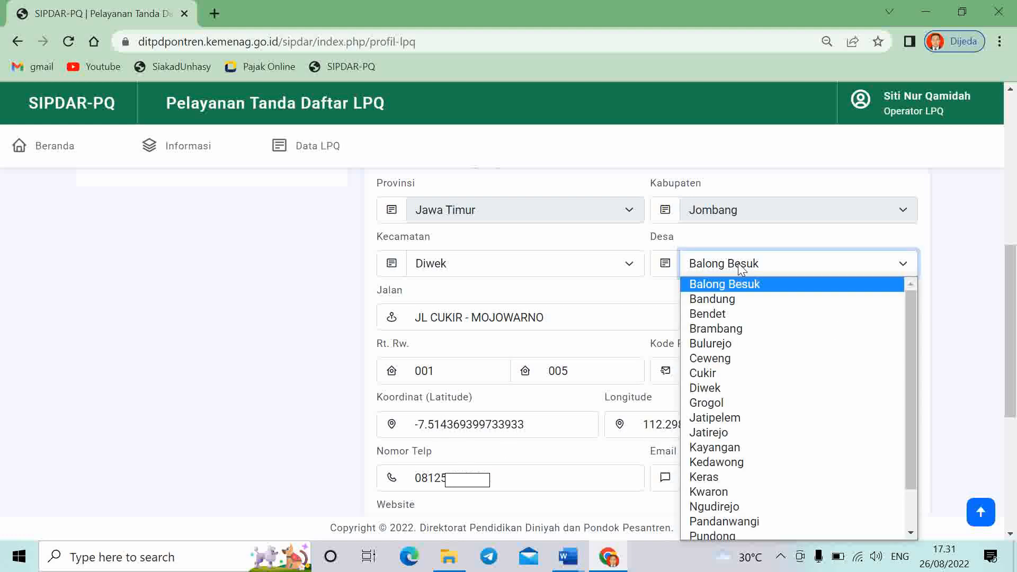
{"action": "left_click", "coordinate": [740, 343]}
{"action": "left_click", "coordinate": [956, 330]}
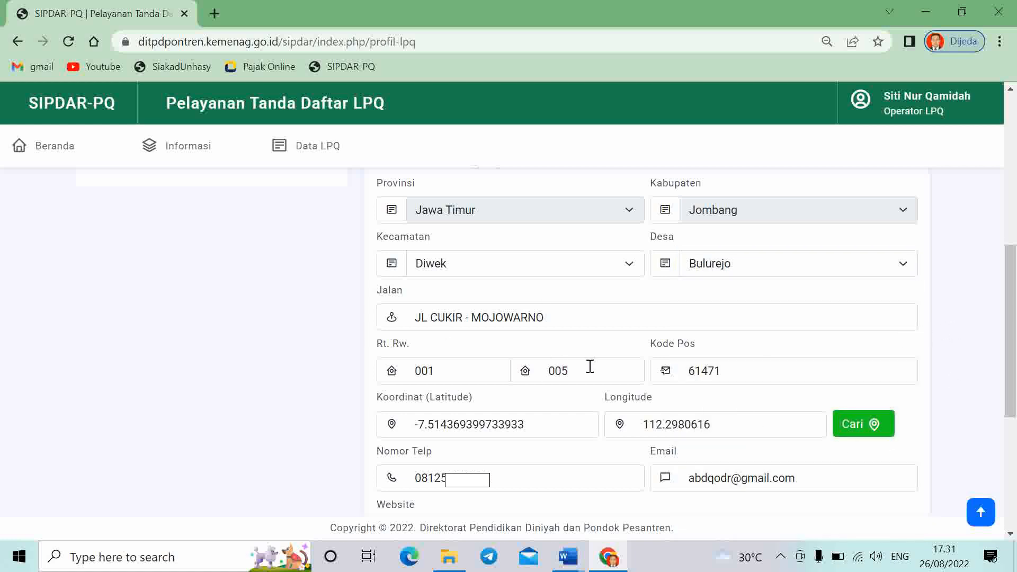
{"action": "left_click", "coordinate": [854, 430]}
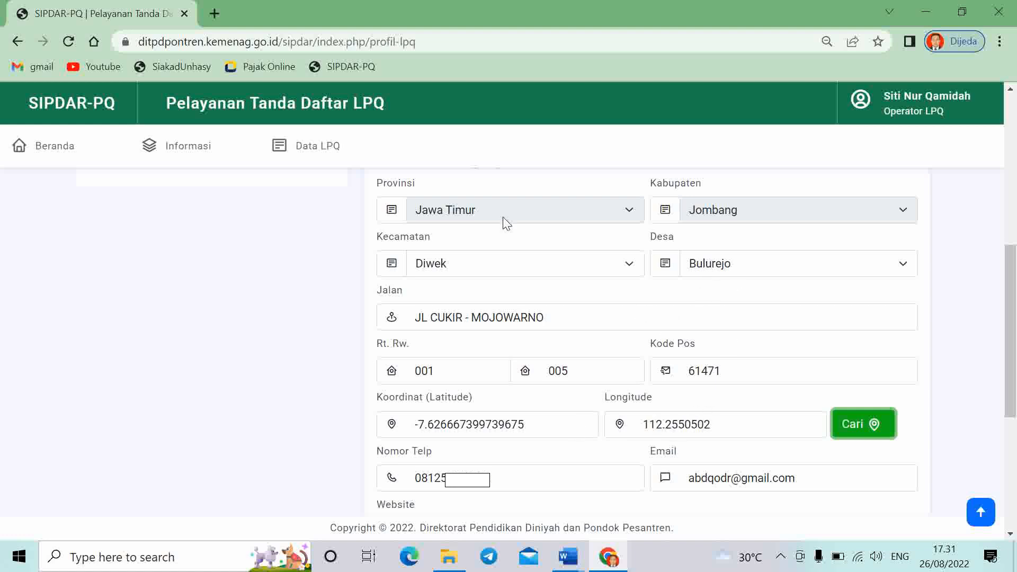
{"action": "scroll", "coordinate": [567, 231], "scroll_direction": "up", "scroll_amount": 1}
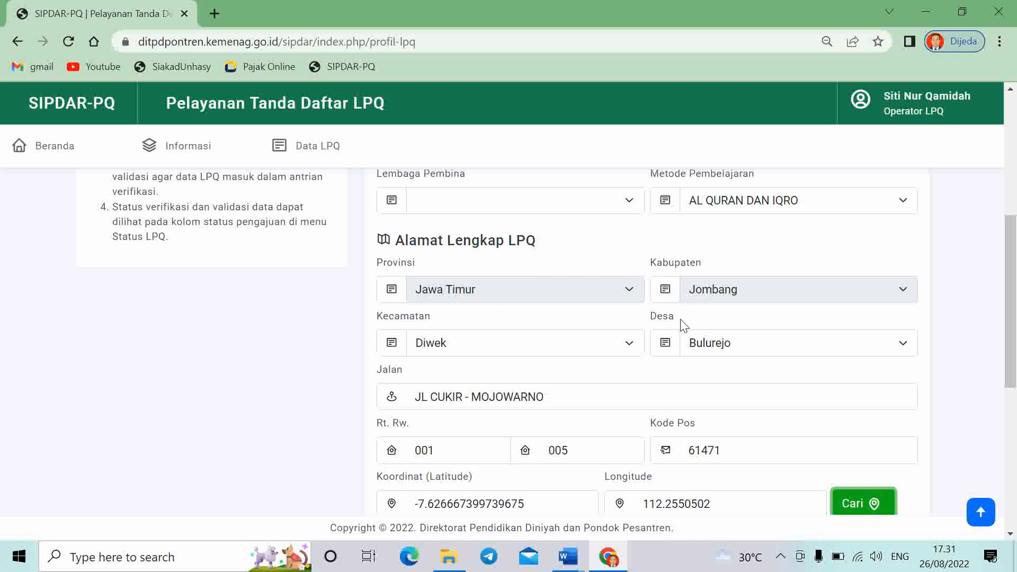
Save the Identitas and address data with Simpan Data
{"action": "scroll", "coordinate": [682, 326], "scroll_direction": "down", "scroll_amount": 5}
{"action": "scroll", "coordinate": [682, 343], "scroll_direction": "down", "scroll_amount": 1}
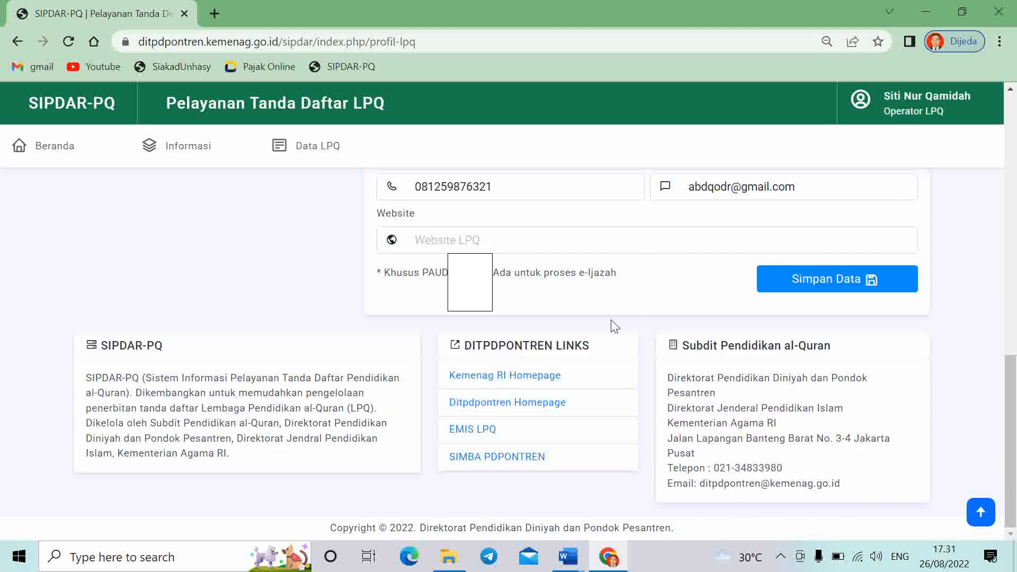
{"action": "scroll", "coordinate": [593, 322], "scroll_direction": "up", "scroll_amount": 1}
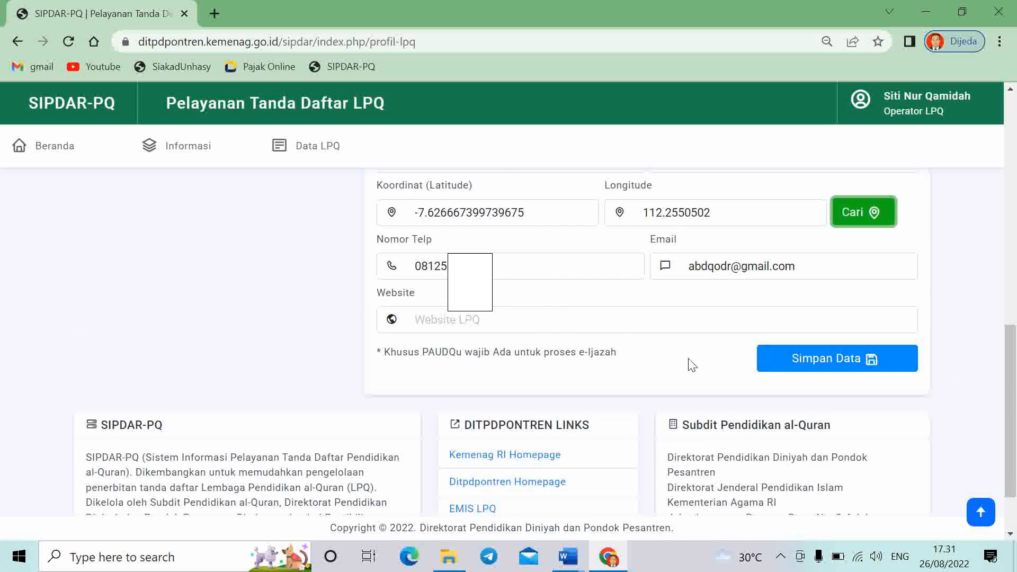
{"action": "left_click", "coordinate": [827, 363]}
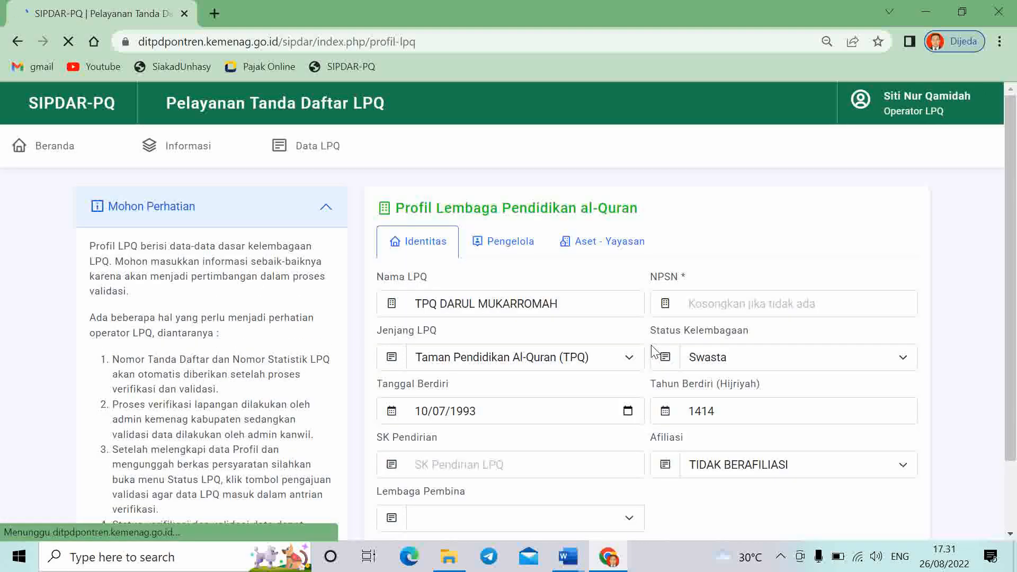
Open the Pengelola tab showing the LPQ head and management details
{"action": "scroll", "coordinate": [529, 317], "scroll_direction": "down", "scroll_amount": 2}
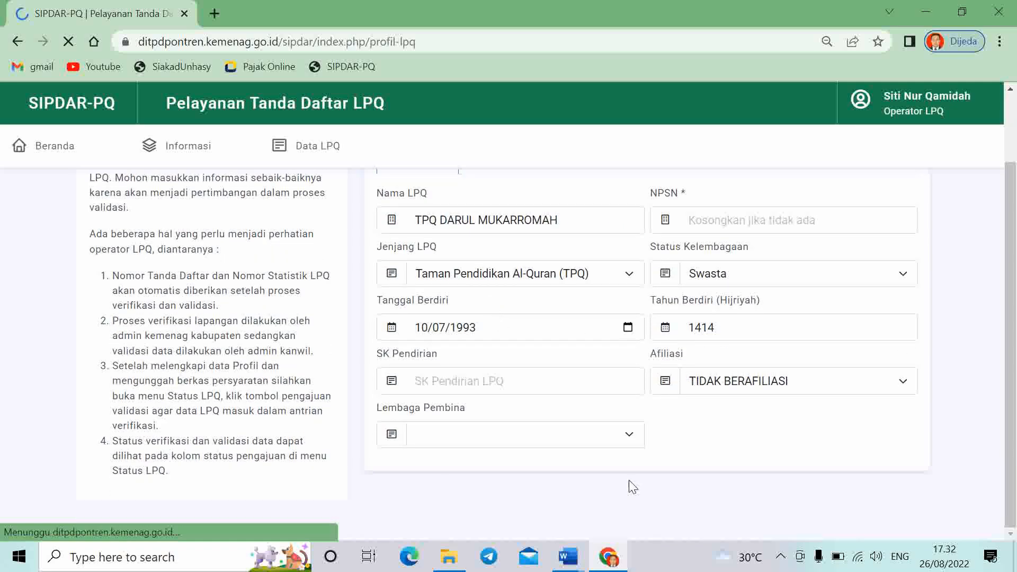
{"action": "scroll", "coordinate": [565, 418], "scroll_direction": "down", "scroll_amount": 6}
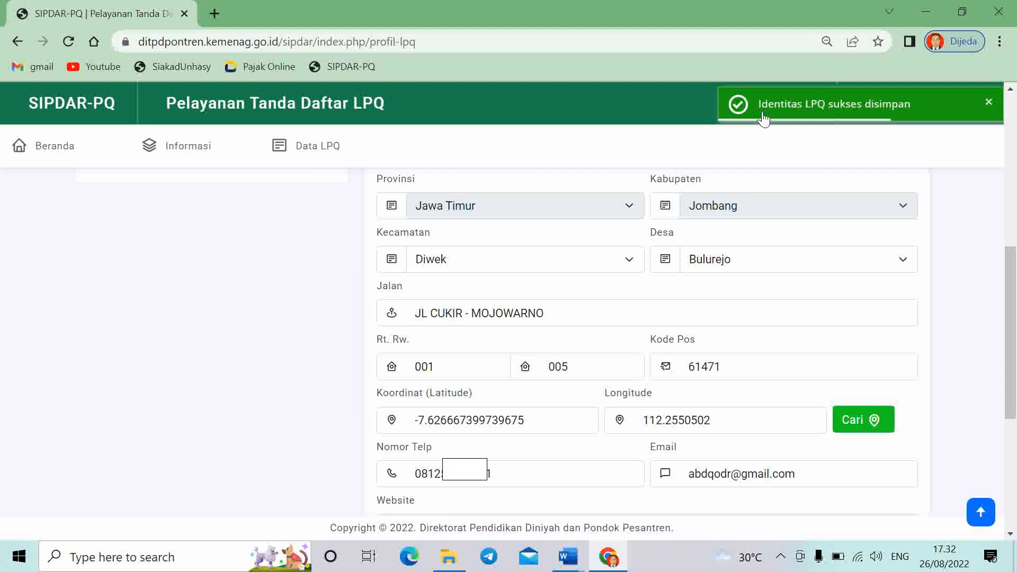
{"action": "scroll", "coordinate": [654, 481], "scroll_direction": "down", "scroll_amount": 3}
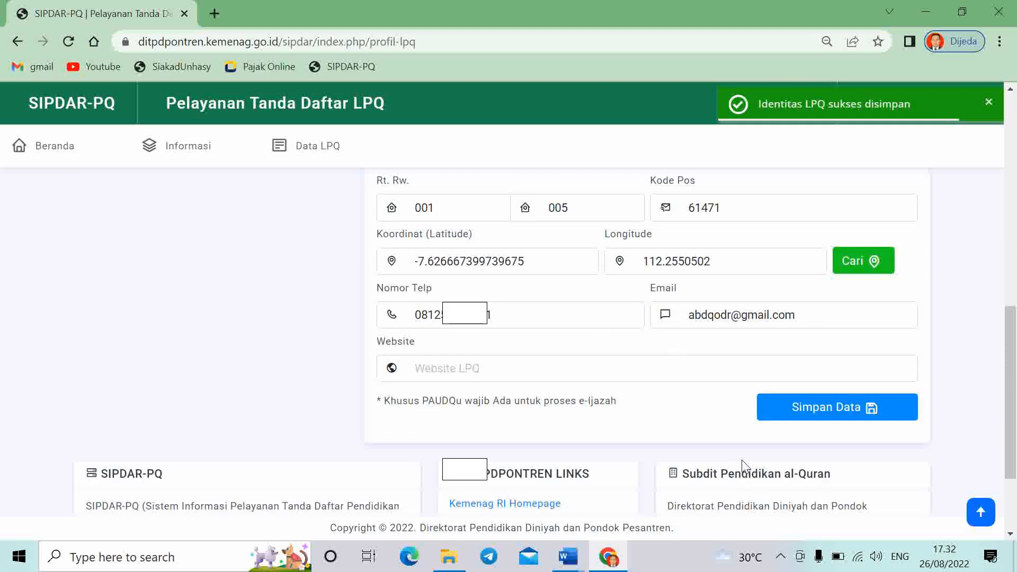
{"action": "scroll", "coordinate": [604, 417], "scroll_direction": "up", "scroll_amount": 9}
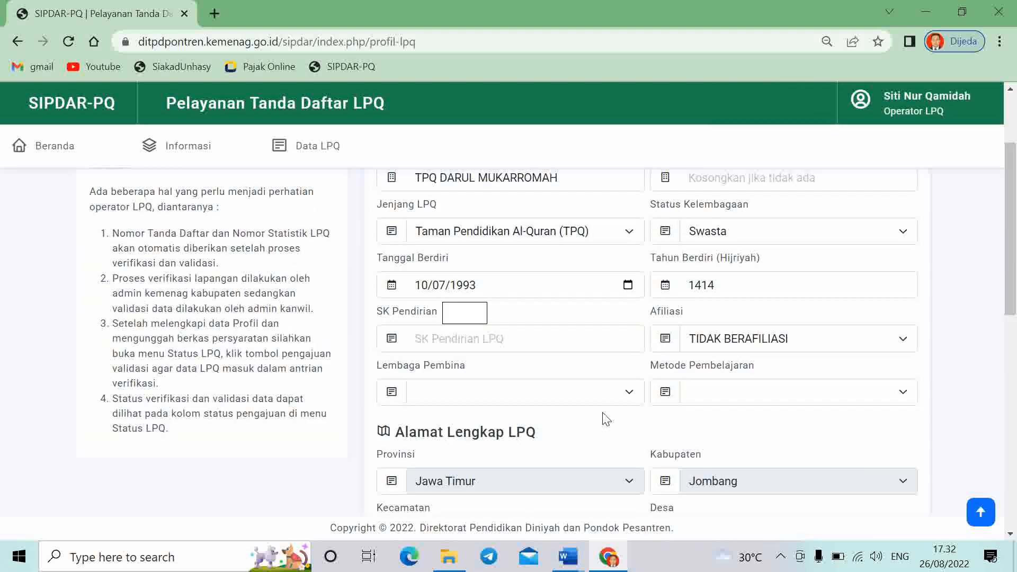
{"action": "left_click", "coordinate": [496, 246]}
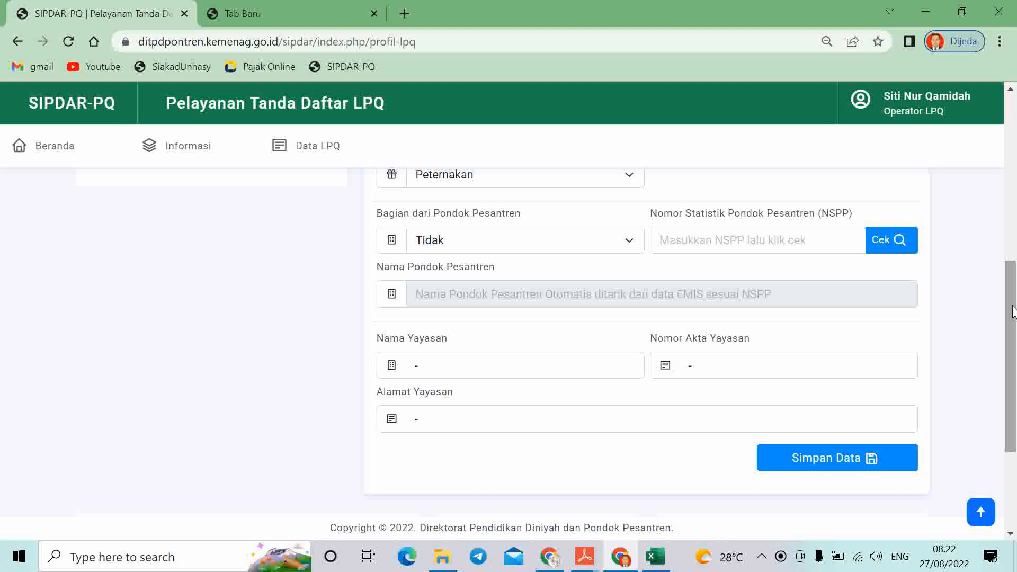
Scroll through the Aset - Yayasan form down to the yayasan fields holding '-'
{"action": "left_click_drag", "start_coordinate": [1013, 312], "coordinate": [1003, 139]}
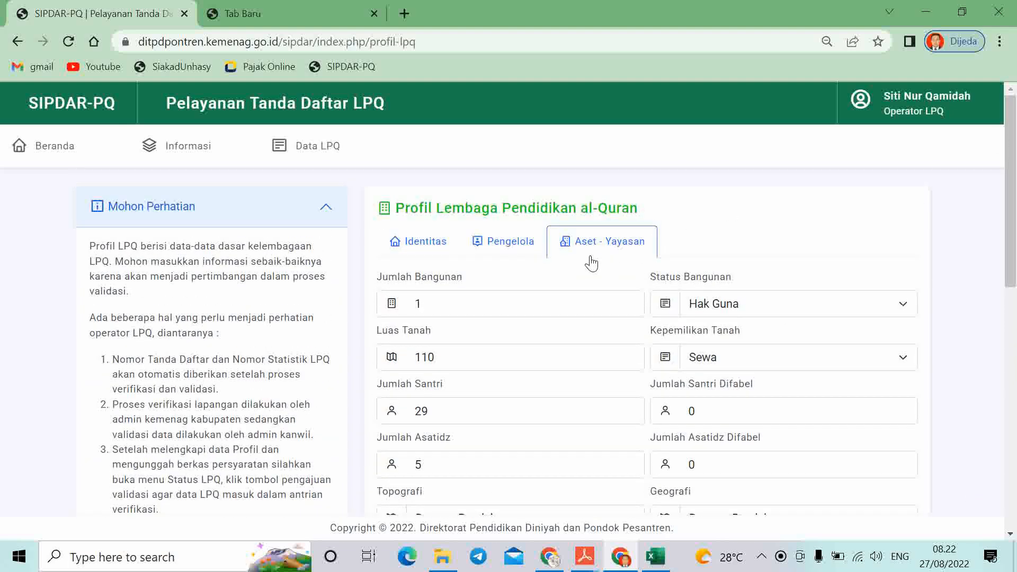
{"action": "left_click_drag", "start_coordinate": [1013, 192], "coordinate": [1015, 283]}
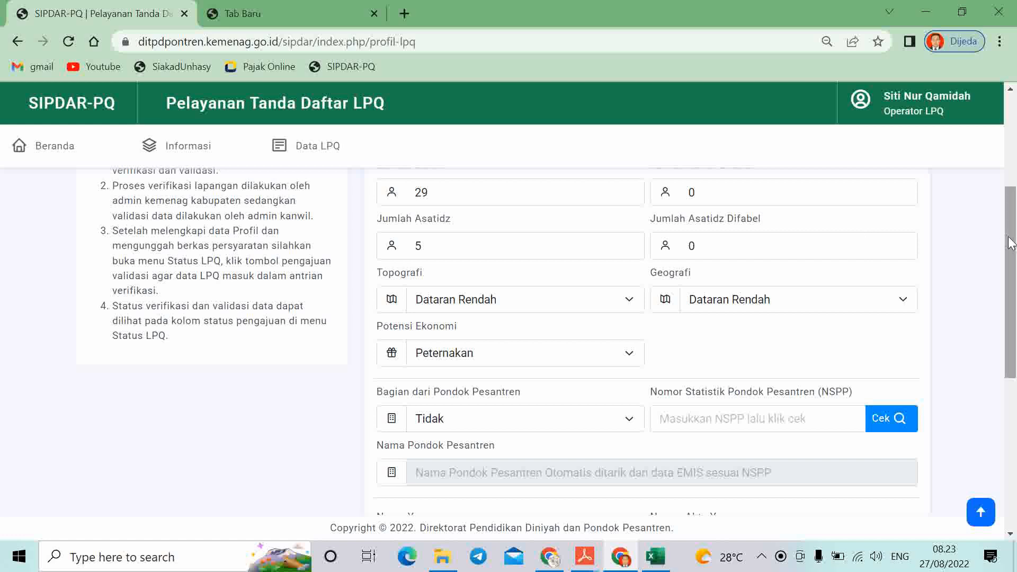
{"action": "left_click_drag", "start_coordinate": [1013, 240], "coordinate": [1014, 233]}
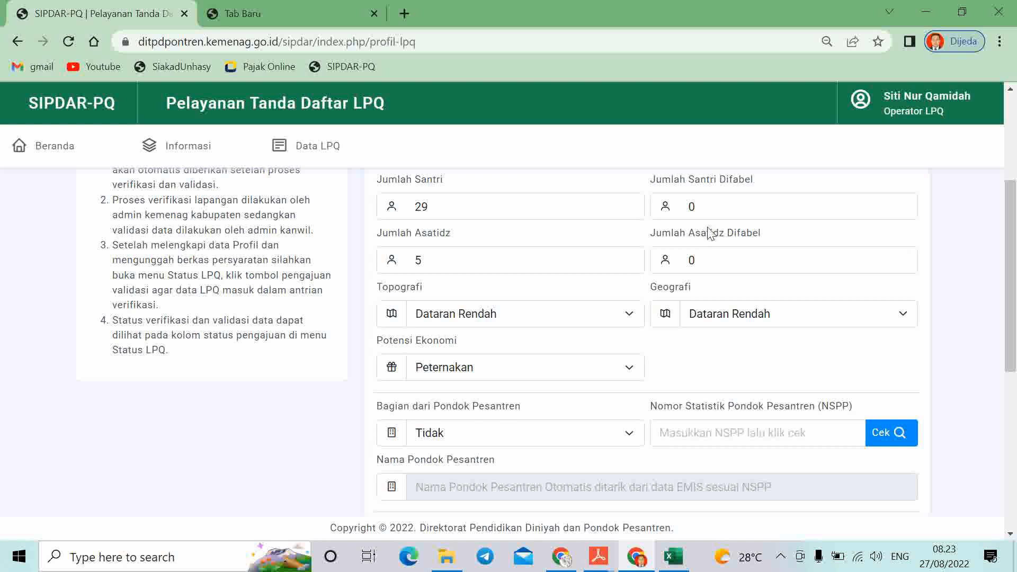
{"action": "left_click_drag", "start_coordinate": [1011, 260], "coordinate": [1009, 295]}
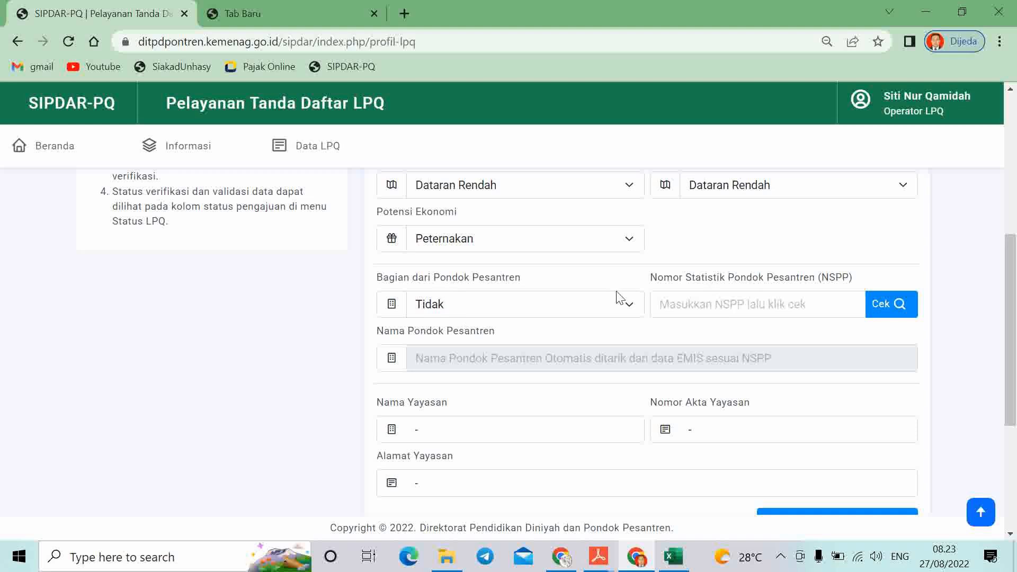
{"action": "scroll", "coordinate": [1014, 366], "scroll_direction": "down", "scroll_amount": 2}
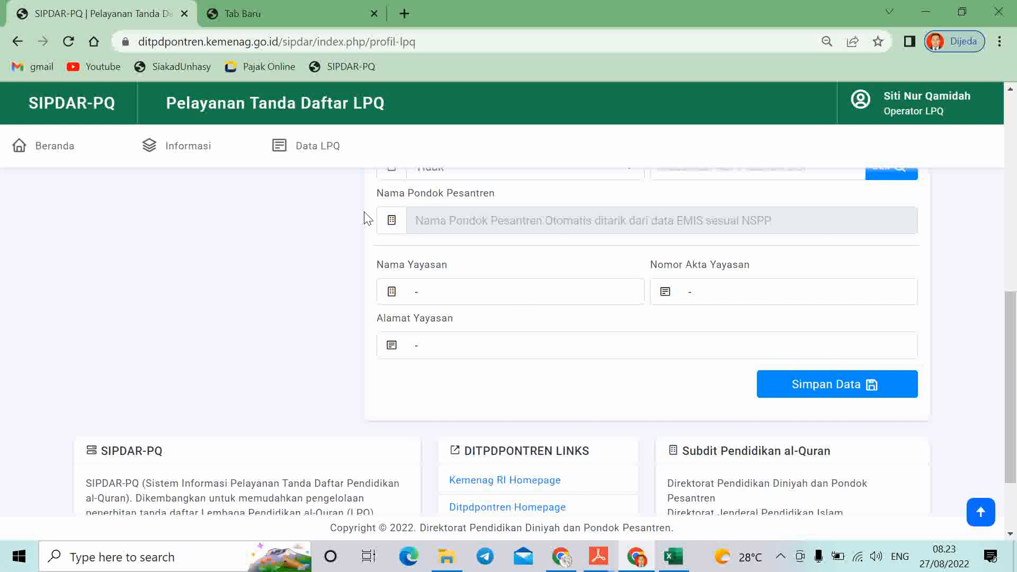
Go to the LPQ page from the Data LPQ menu to reach Unggah Berkas LPQ
{"action": "left_click", "coordinate": [303, 151]}
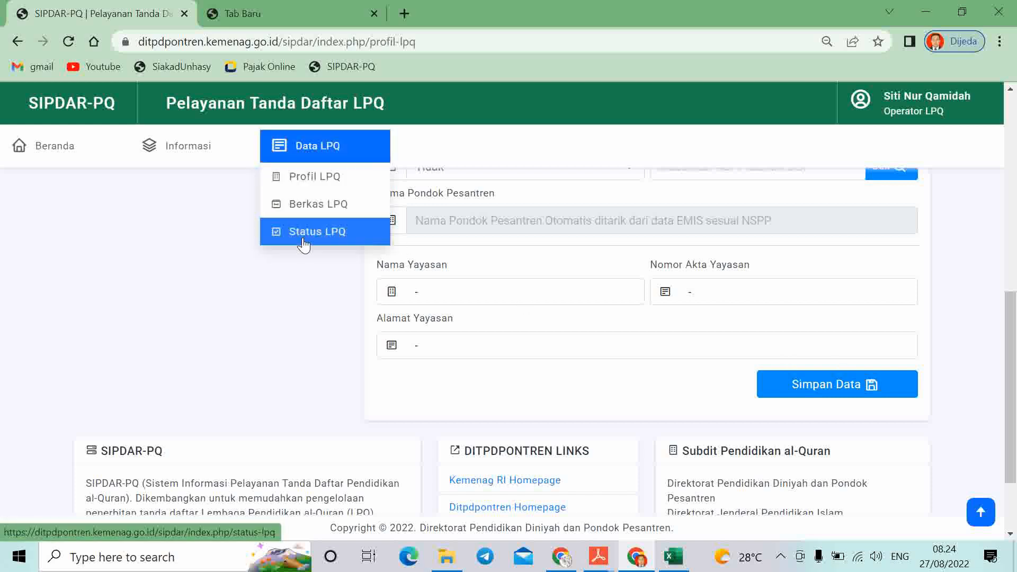
{"action": "left_click", "coordinate": [304, 234]}
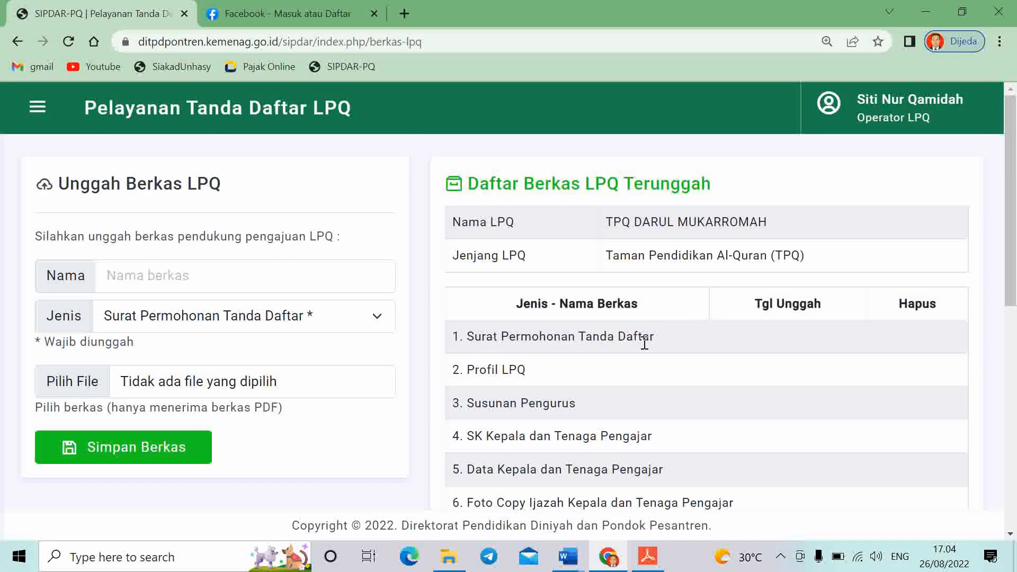
Name the new document 'Surat tanda daftar' with type Surat Permohonan Tanda Daftar
{"action": "left_click", "coordinate": [200, 280]}
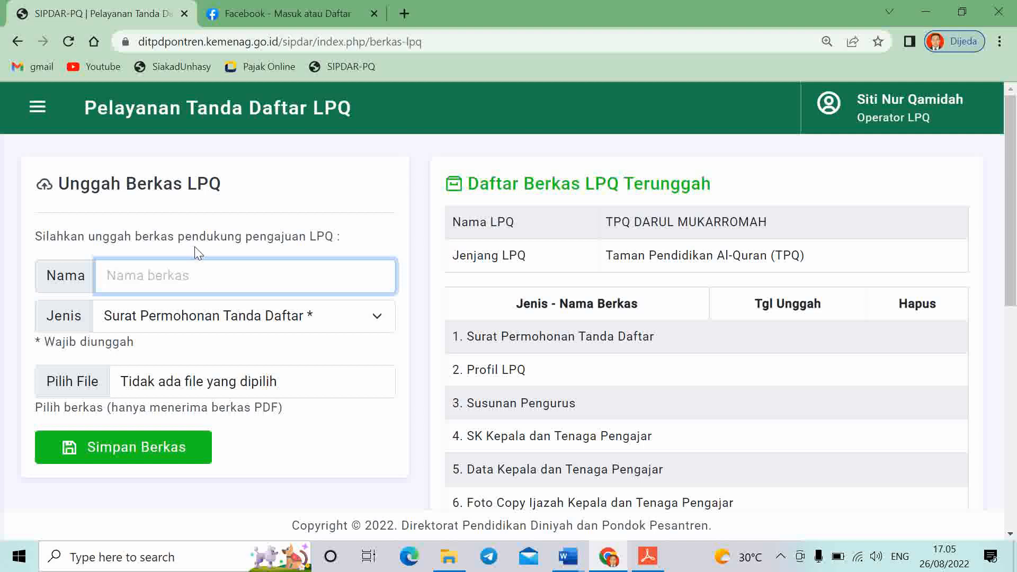
{"action": "type", "text": "SU"}
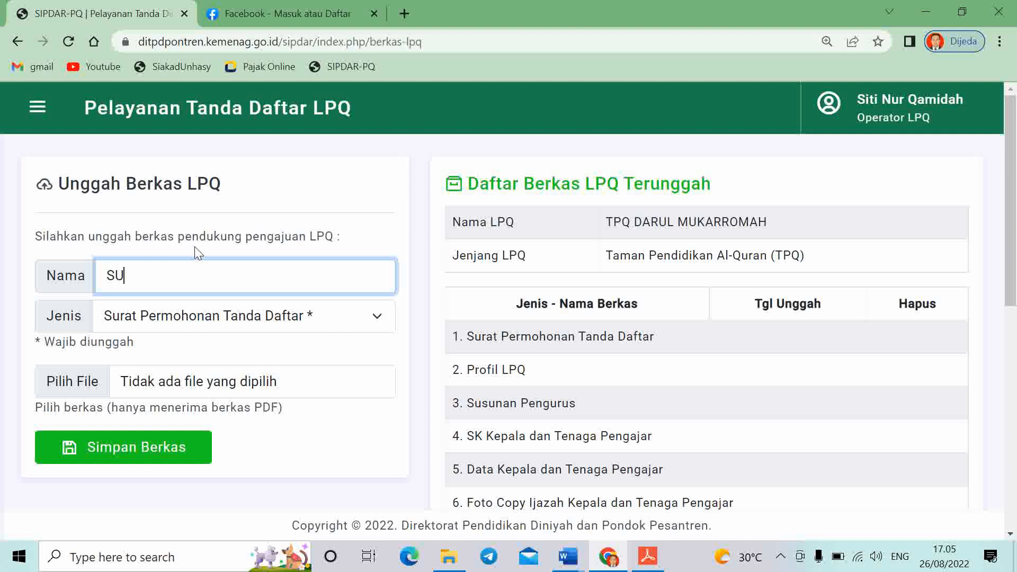
{"action": "key", "text": "BackSpace"}
{"action": "key", "text": "BackSpace"}
{"action": "type", "text": "Surat tanda daftar"}
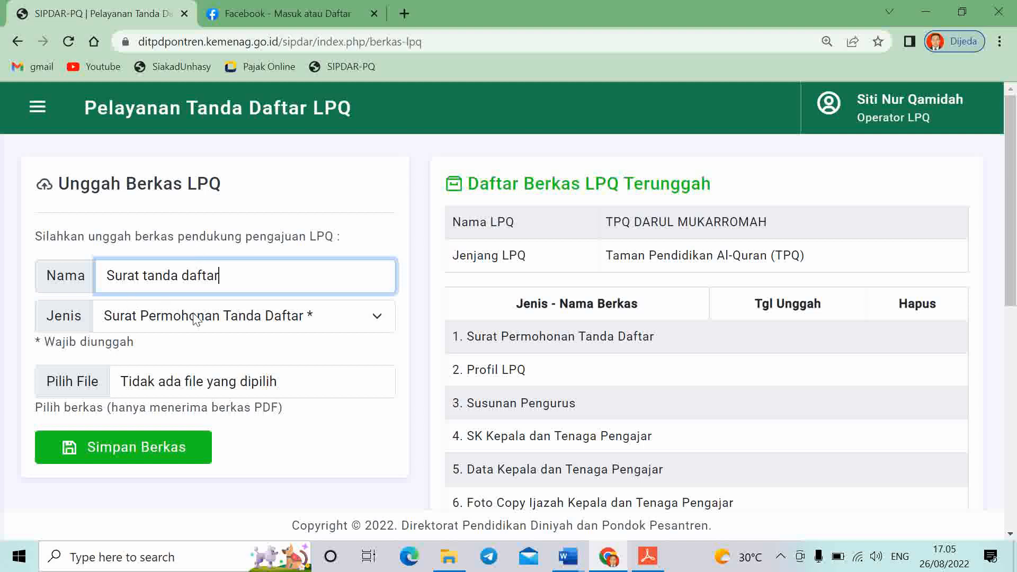
{"action": "left_click", "coordinate": [221, 329]}
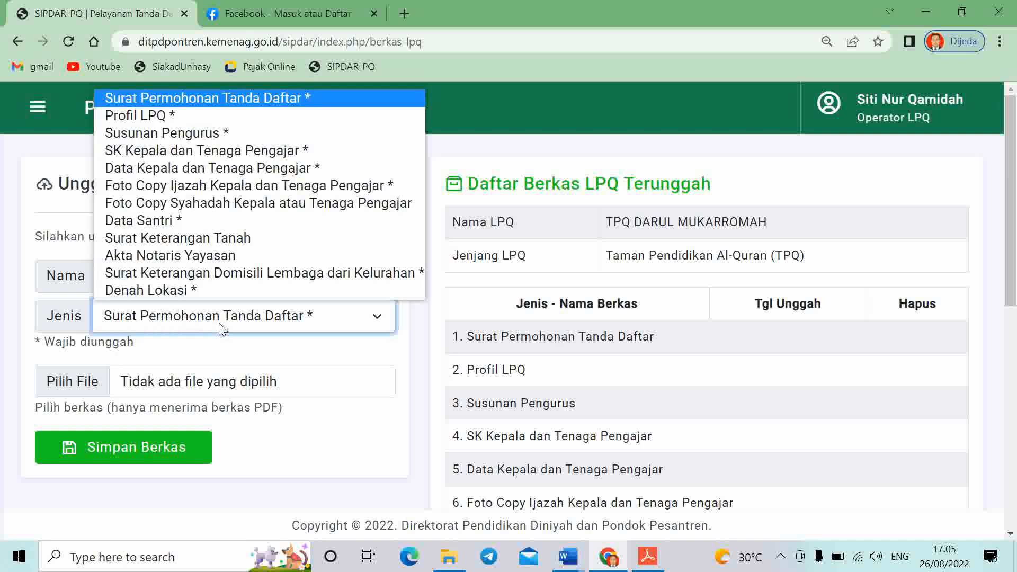
{"action": "left_click", "coordinate": [219, 100]}
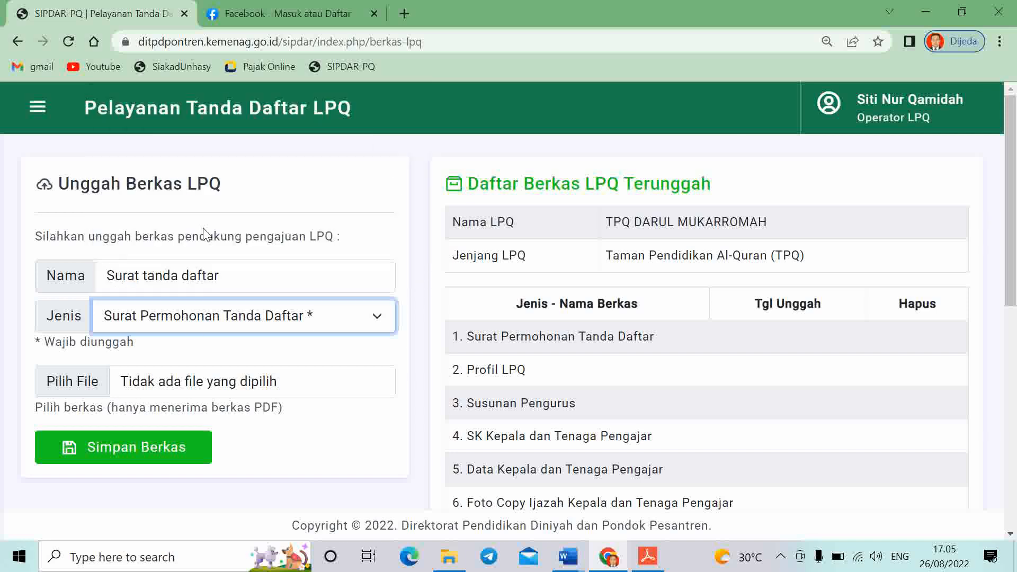
Attach '1- Surat Permohonan Tanda Daftar.pdf' from drive D, save it, and zoom out
{"action": "left_click", "coordinate": [204, 388]}
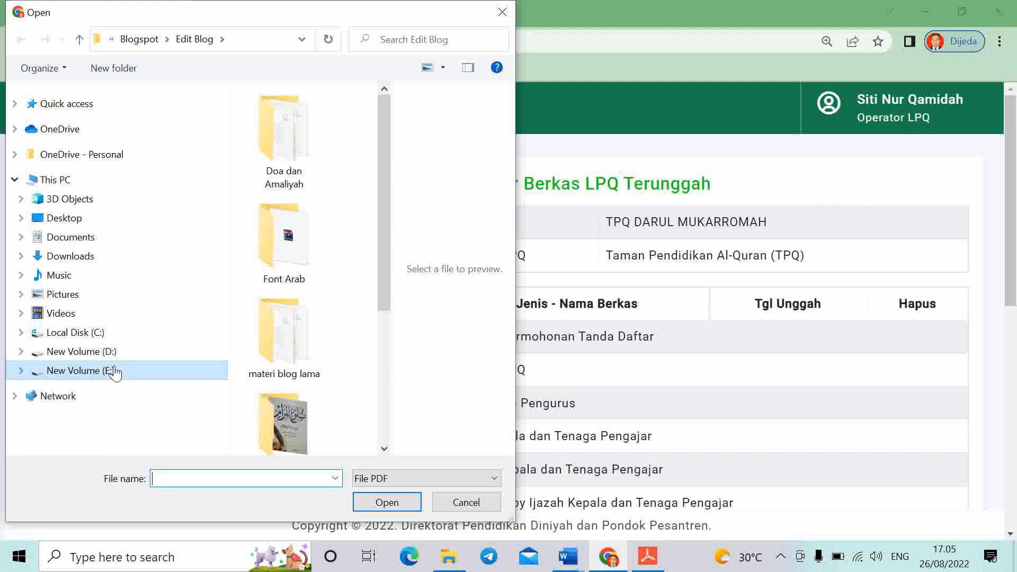
{"action": "left_click", "coordinate": [87, 353]}
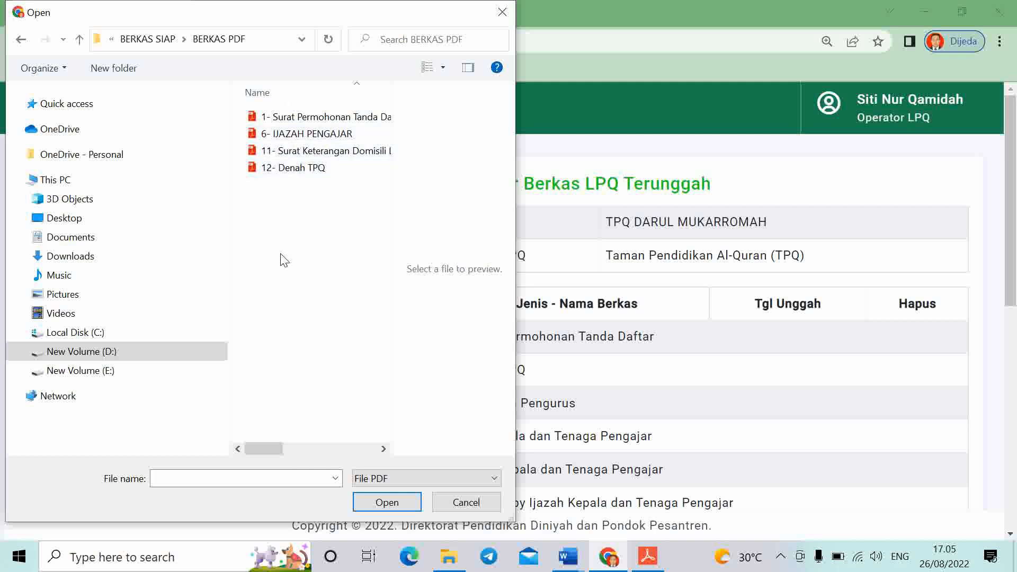
{"action": "left_click", "coordinate": [295, 125]}
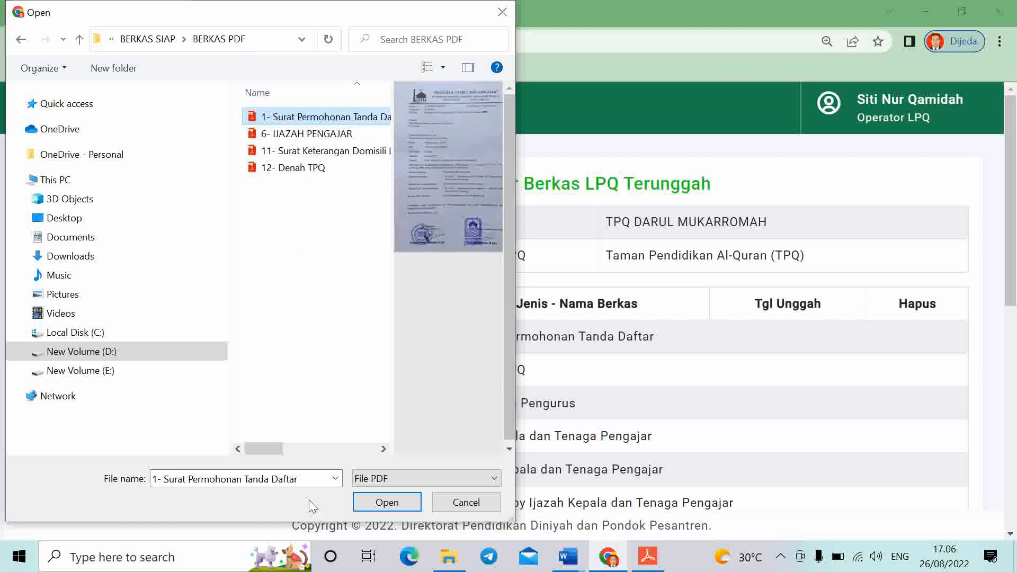
{"action": "left_click", "coordinate": [388, 506]}
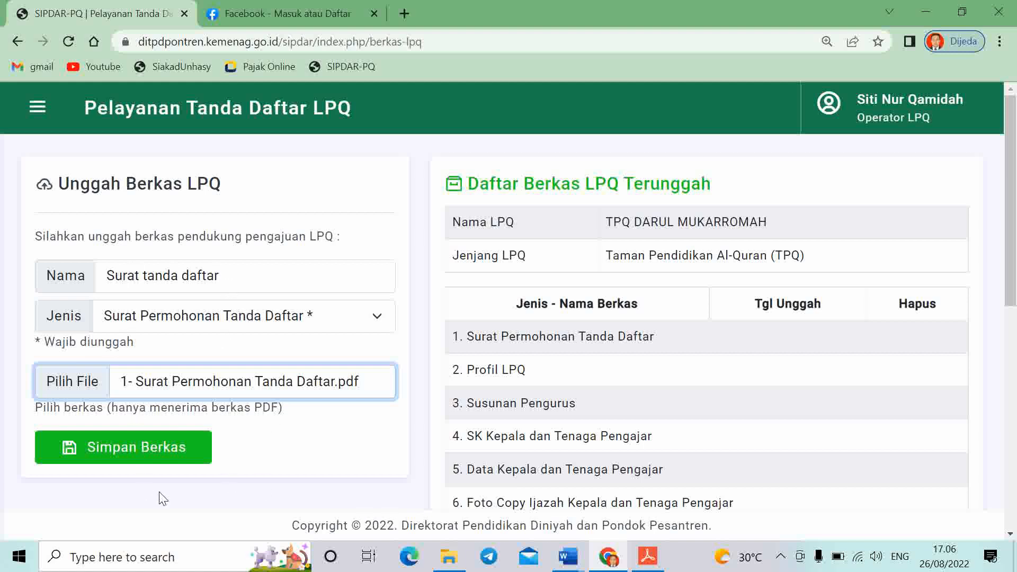
{"action": "left_click", "coordinate": [132, 461]}
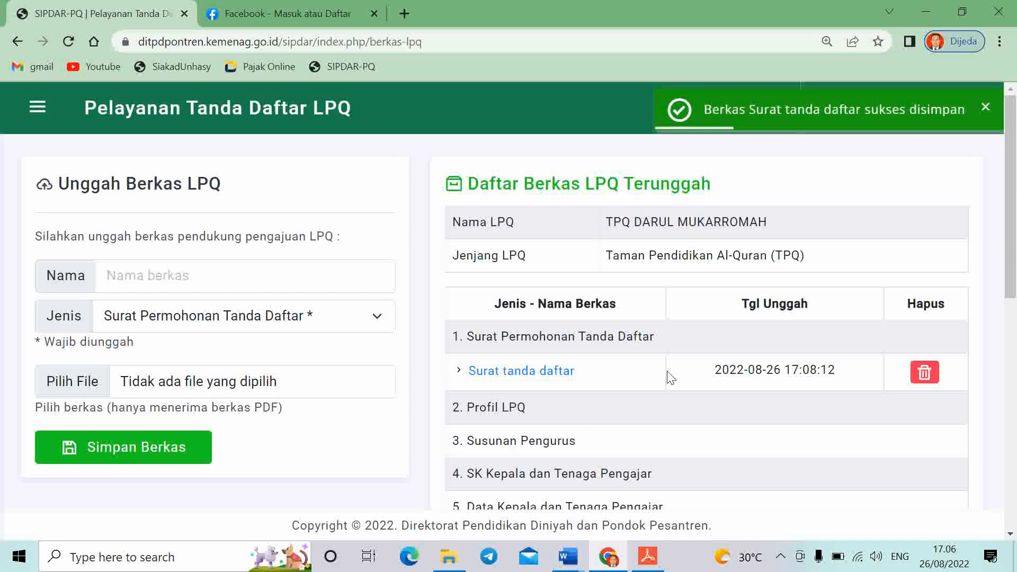
{"action": "scroll", "coordinate": [737, 374], "scroll_direction": "down", "scroll_amount": 2}
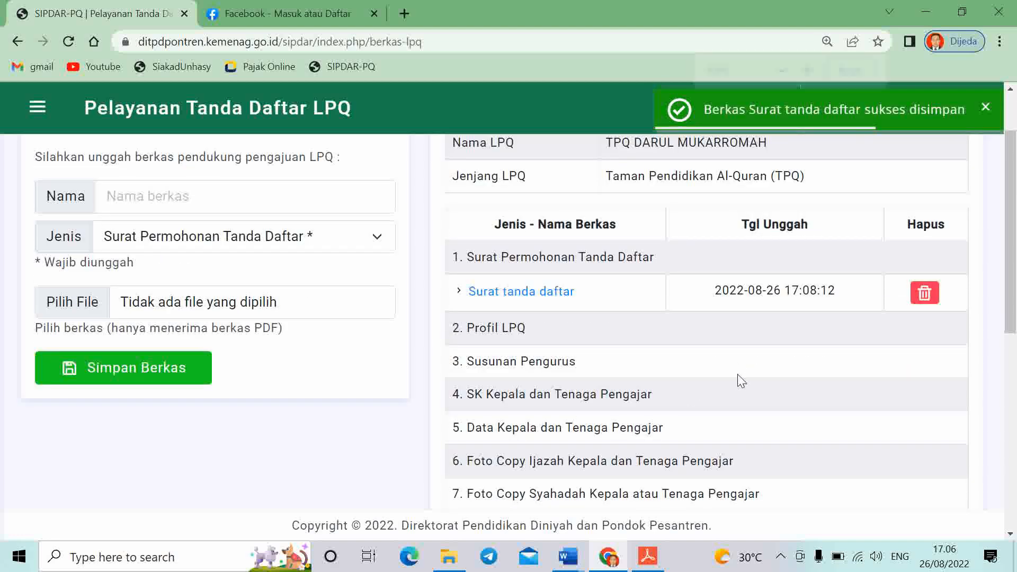
{"action": "key", "text": "ctrl+minus"}
{"action": "key", "text": "ctrl+minus"}
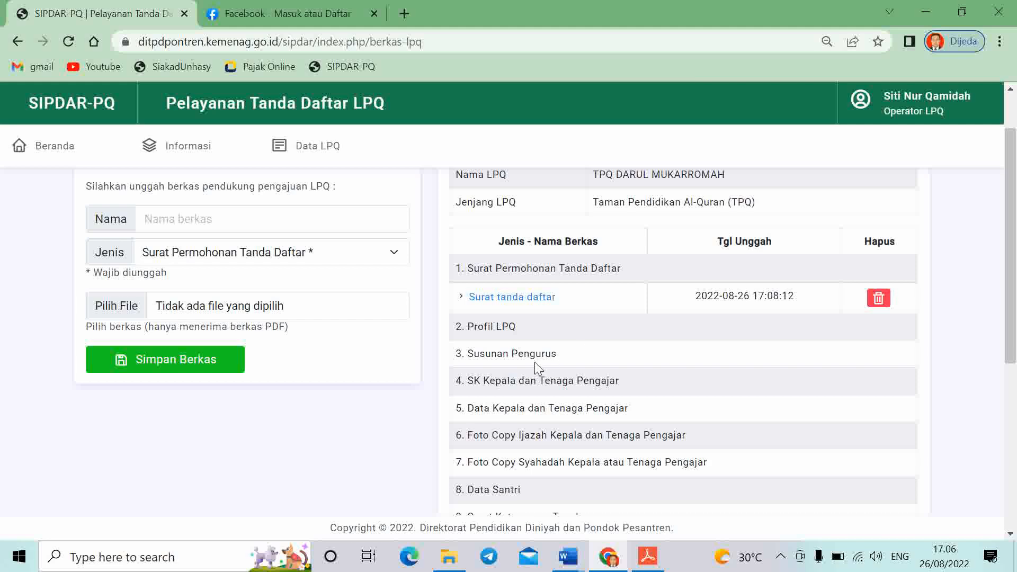
Name the next document 'Denah TPQ' with document type Denah Lokasi
{"action": "scroll", "coordinate": [535, 362], "scroll_direction": "down", "scroll_amount": 3}
{"action": "scroll", "coordinate": [609, 452], "scroll_direction": "up", "scroll_amount": 3}
{"action": "scroll", "coordinate": [479, 478], "scroll_direction": "down", "scroll_amount": 3}
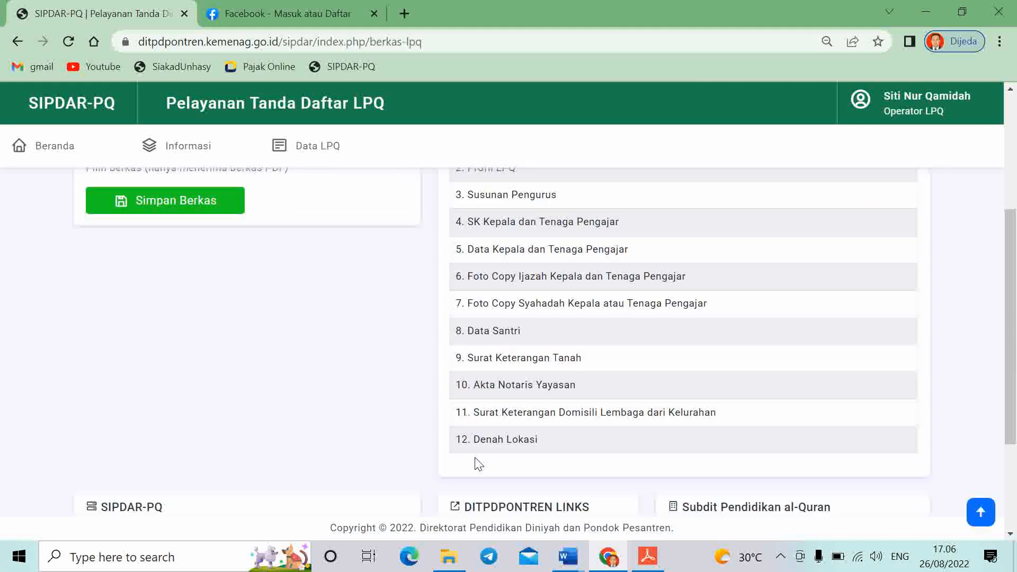
{"action": "scroll", "coordinate": [579, 439], "scroll_direction": "up", "scroll_amount": 3}
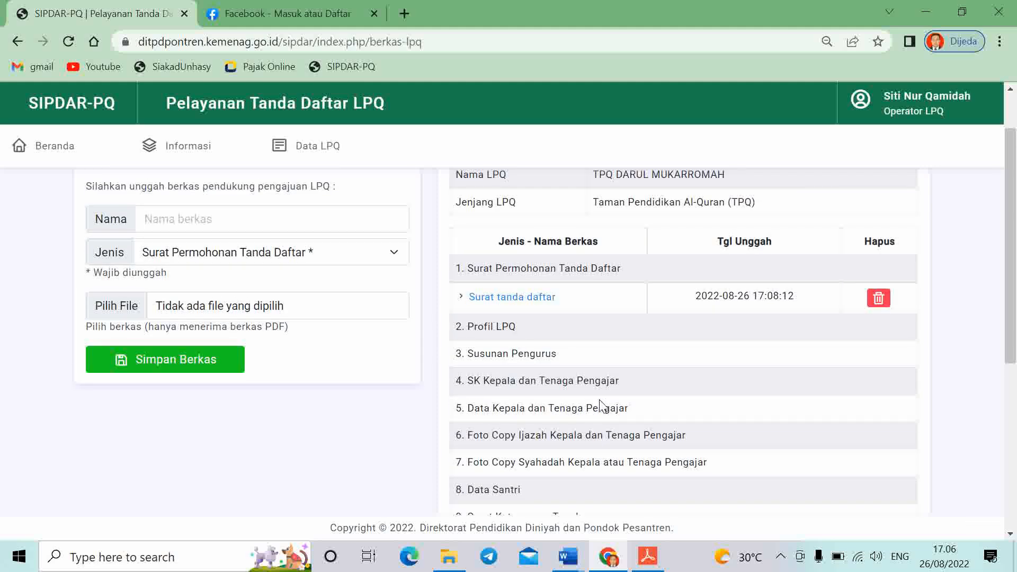
{"action": "scroll", "coordinate": [705, 347], "scroll_direction": "down", "scroll_amount": 3}
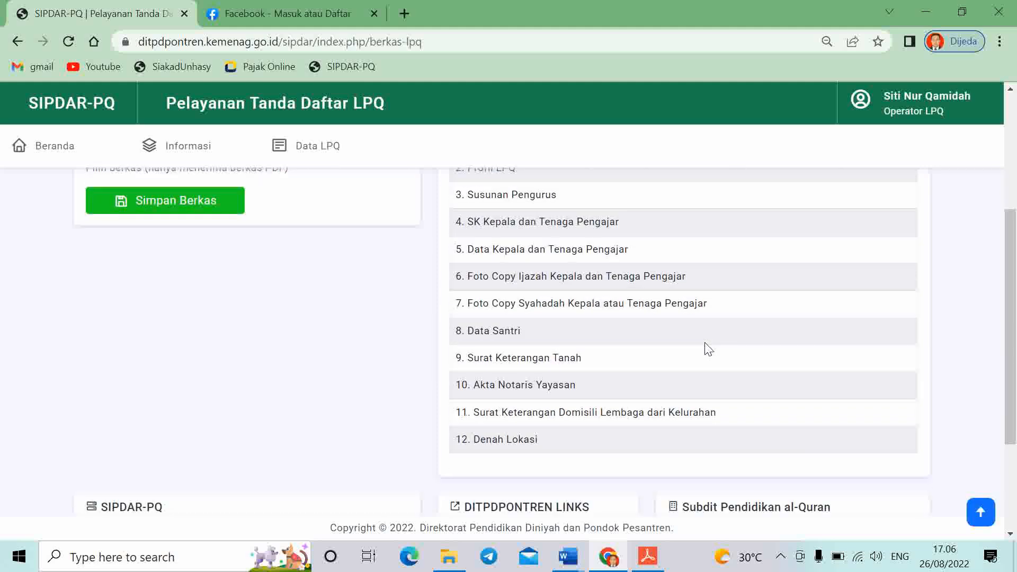
{"action": "scroll", "coordinate": [388, 457], "scroll_direction": "up", "scroll_amount": 3}
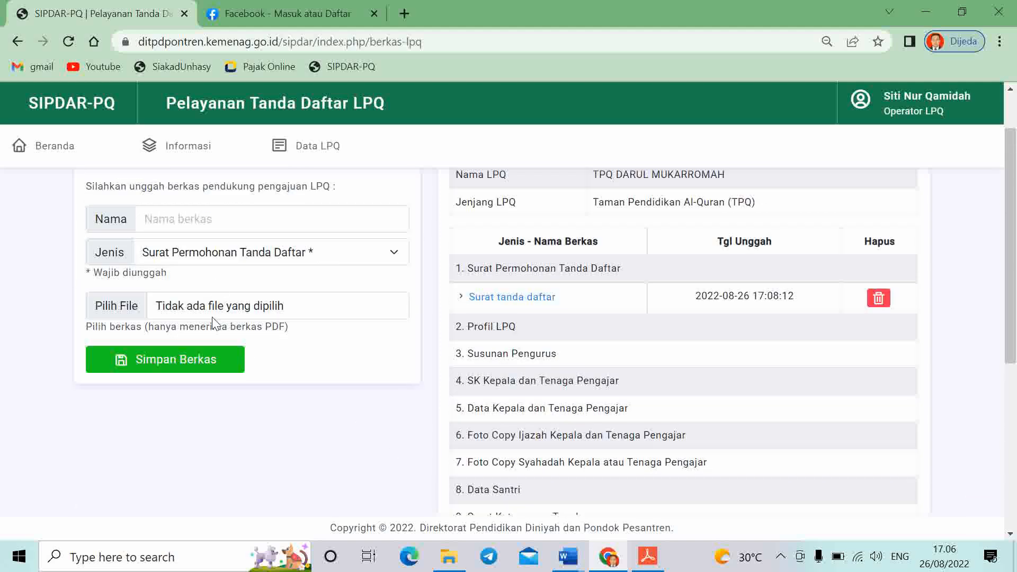
{"action": "left_click", "coordinate": [287, 218]}
{"action": "type", "text": "De"}
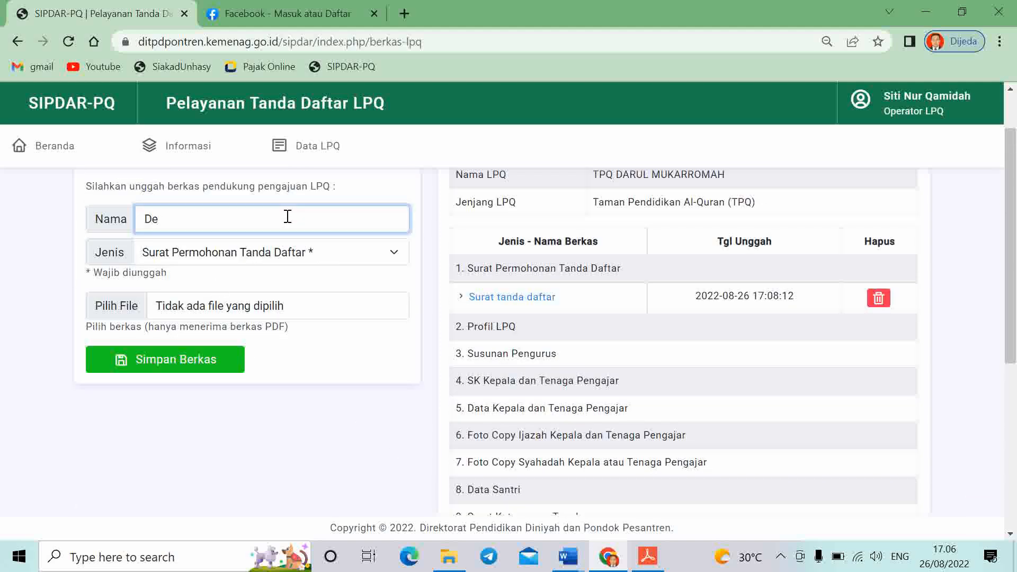
{"action": "type", "text": "nah TPQ"}
{"action": "left_click", "coordinate": [290, 247]}
{"action": "left_click", "coordinate": [237, 441]}
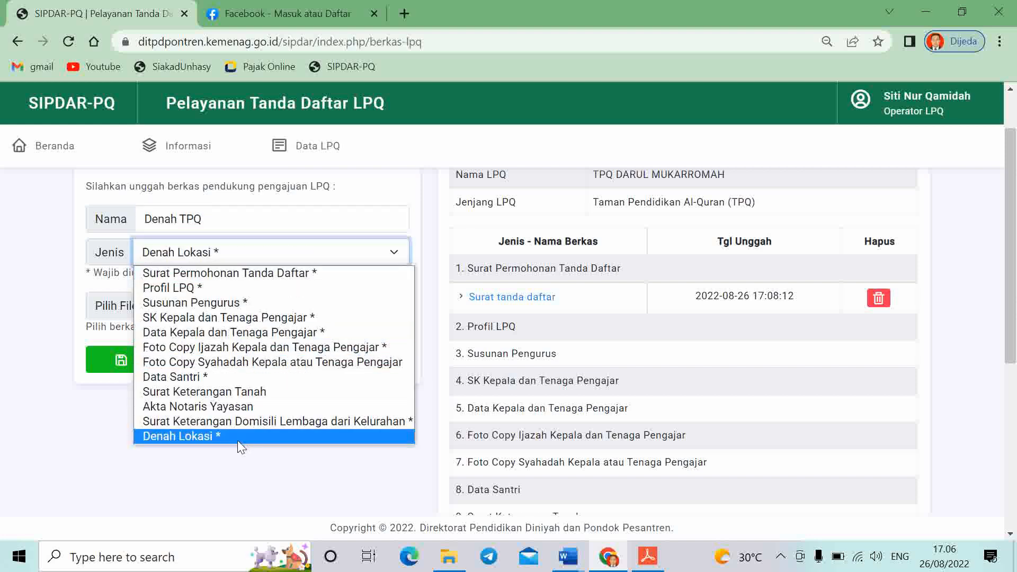
Attach the 12- Denah TPQ PDF and save the upload
{"action": "left_click", "coordinate": [273, 305]}
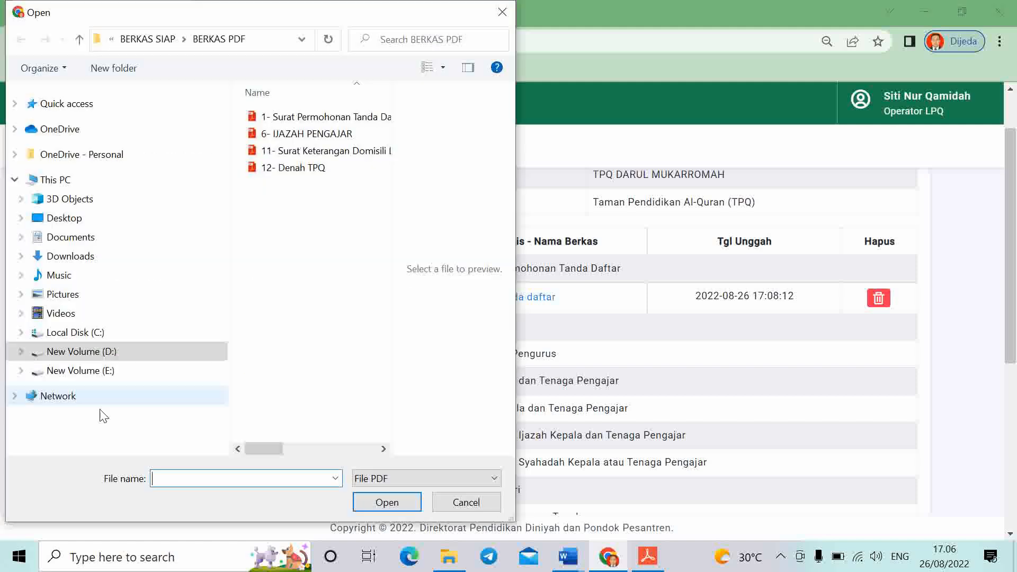
{"action": "left_click", "coordinate": [295, 169]}
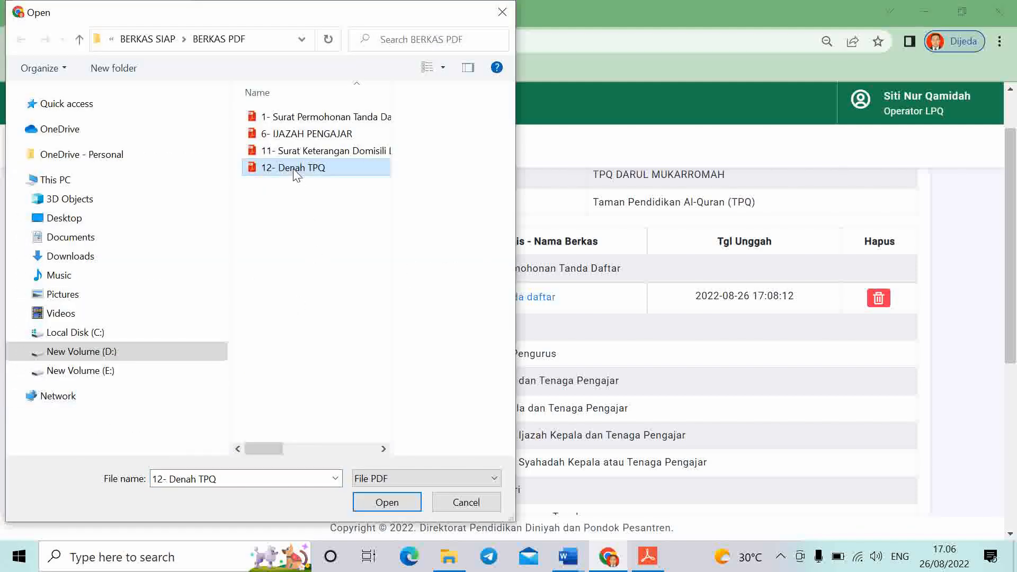
{"action": "left_click", "coordinate": [386, 502]}
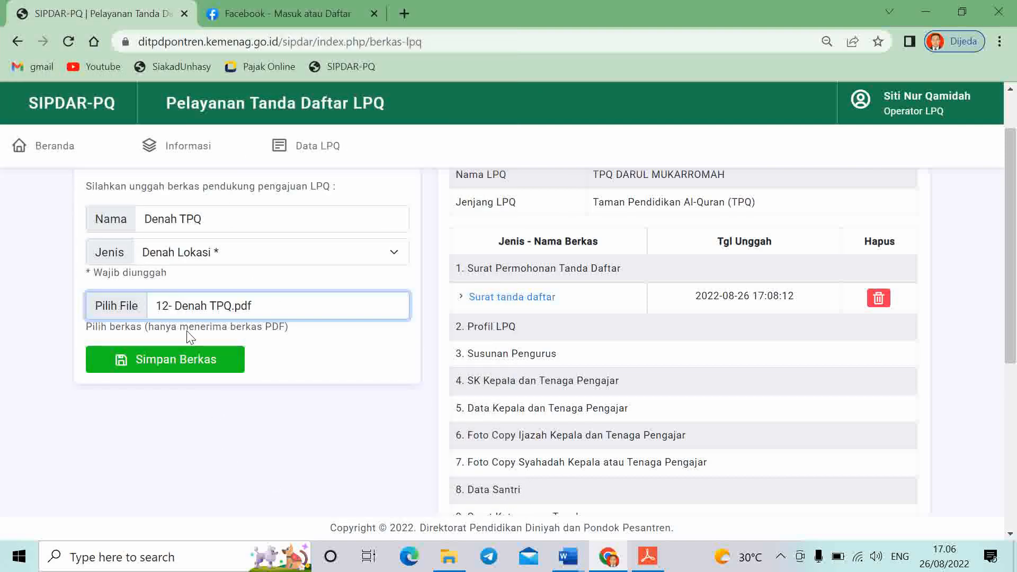
{"action": "left_click", "coordinate": [162, 362]}
{"action": "scroll", "coordinate": [858, 359], "scroll_direction": "down", "scroll_amount": 3}
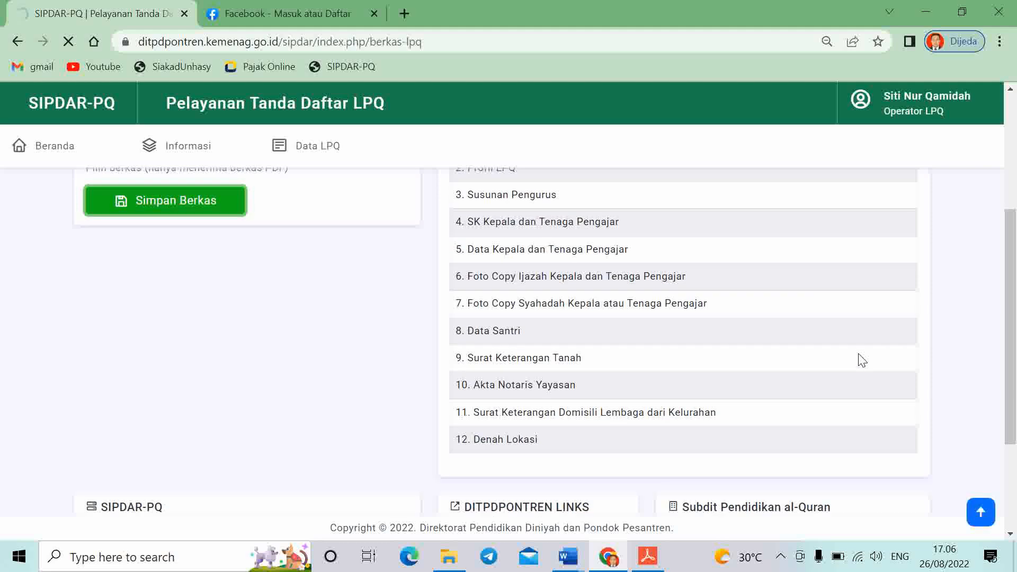
{"action": "scroll", "coordinate": [636, 451], "scroll_direction": "down", "scroll_amount": 3}
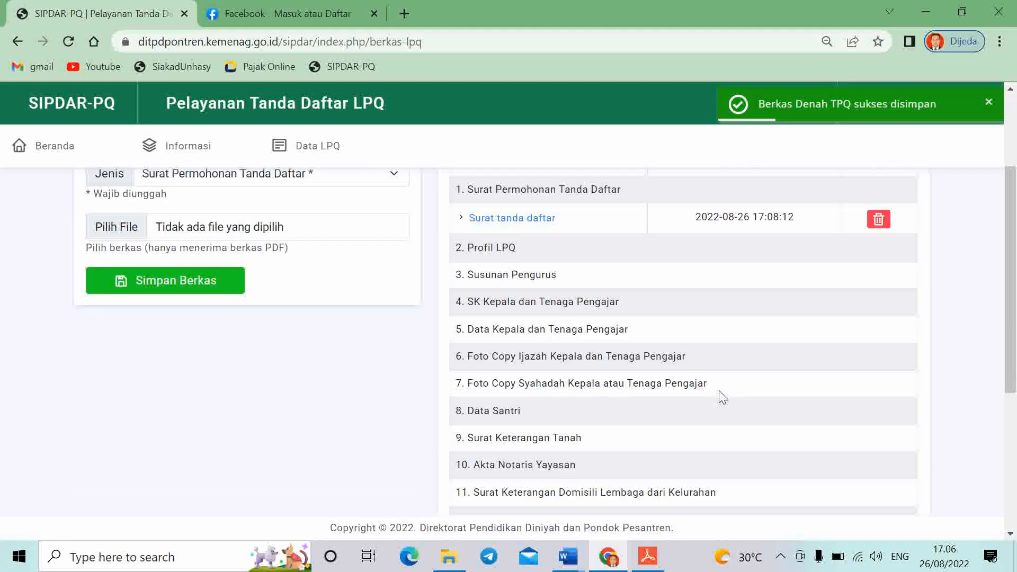
{"action": "scroll", "coordinate": [721, 392], "scroll_direction": "down", "scroll_amount": 3}
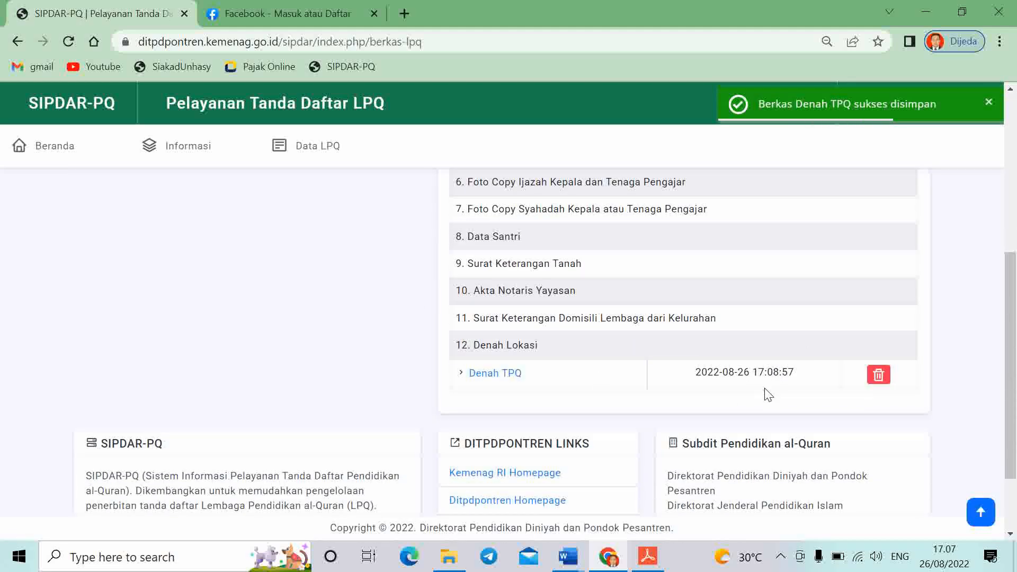
{"action": "left_click_drag", "start_coordinate": [1014, 387], "coordinate": [1016, 341]}
{"action": "scroll", "coordinate": [207, 296], "scroll_direction": "up", "scroll_amount": 3}
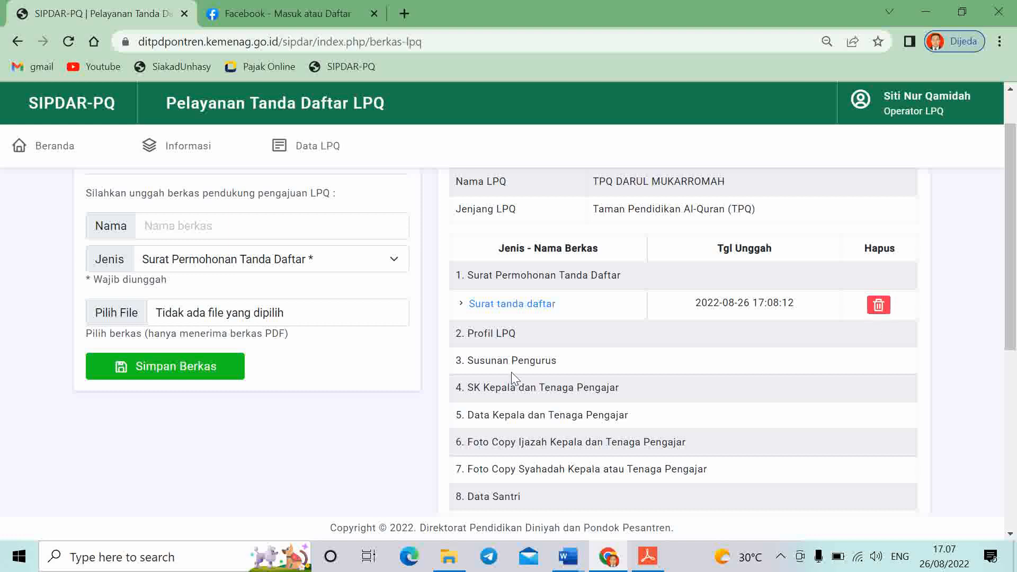
Upload the 11- domicile letter PDF as 'Domisili' under Surat Keterangan Domisili
{"action": "scroll", "coordinate": [411, 390], "scroll_direction": "up", "scroll_amount": 1}
{"action": "left_click", "coordinate": [220, 286]}
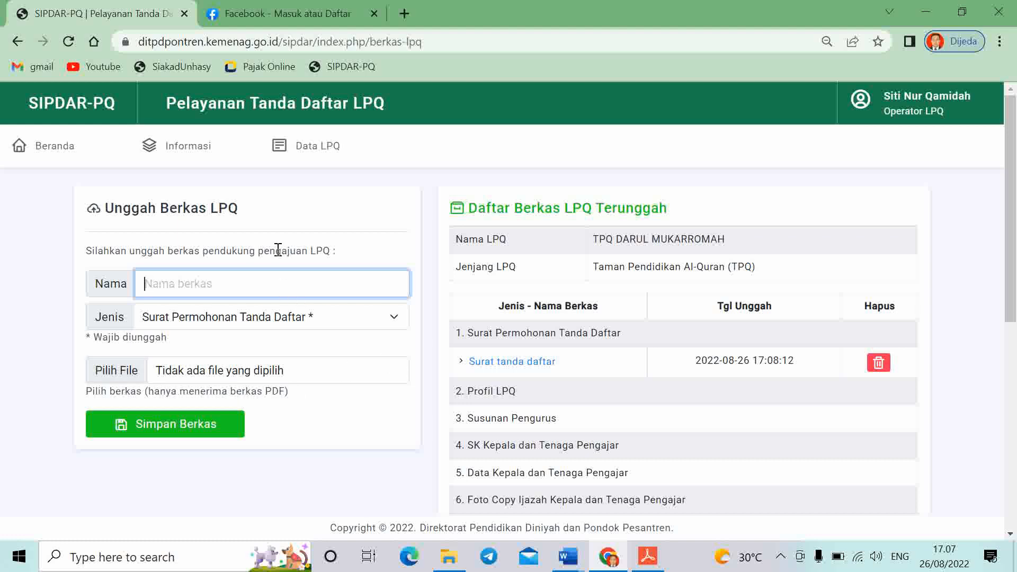
{"action": "type", "text": "Domisili"}
{"action": "left_click", "coordinate": [271, 319]}
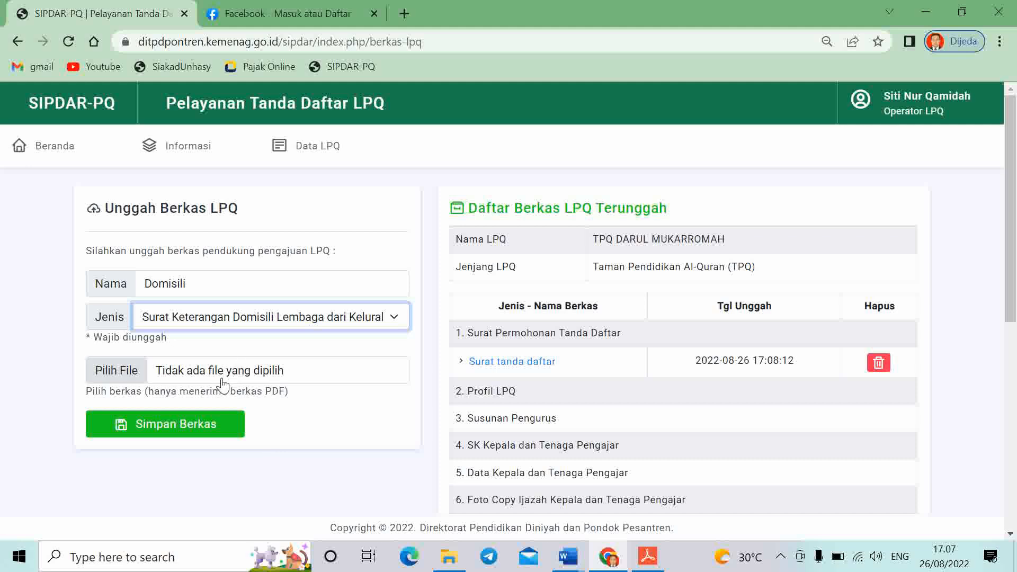
{"action": "left_click", "coordinate": [228, 377]}
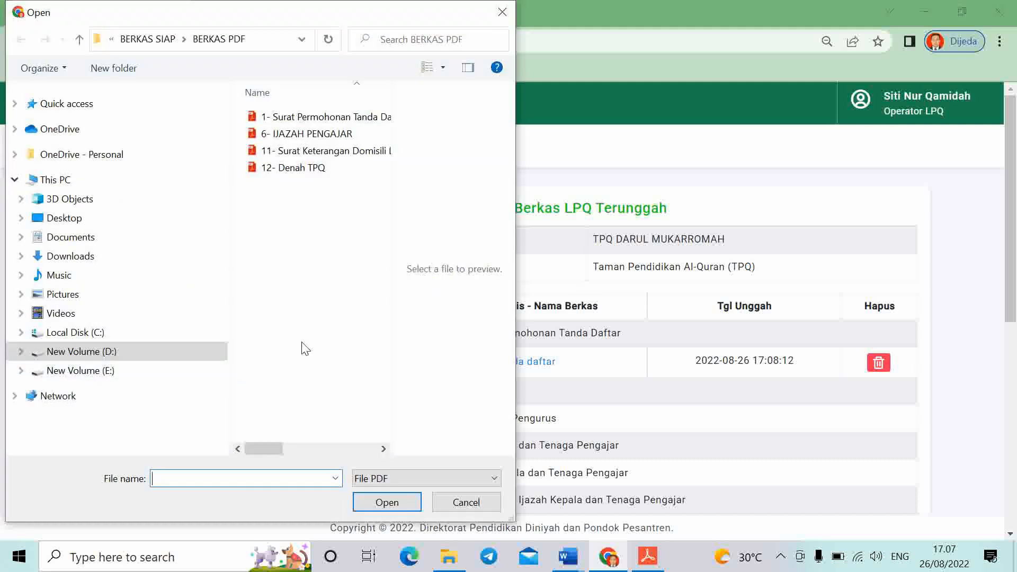
{"action": "left_click", "coordinate": [313, 151]}
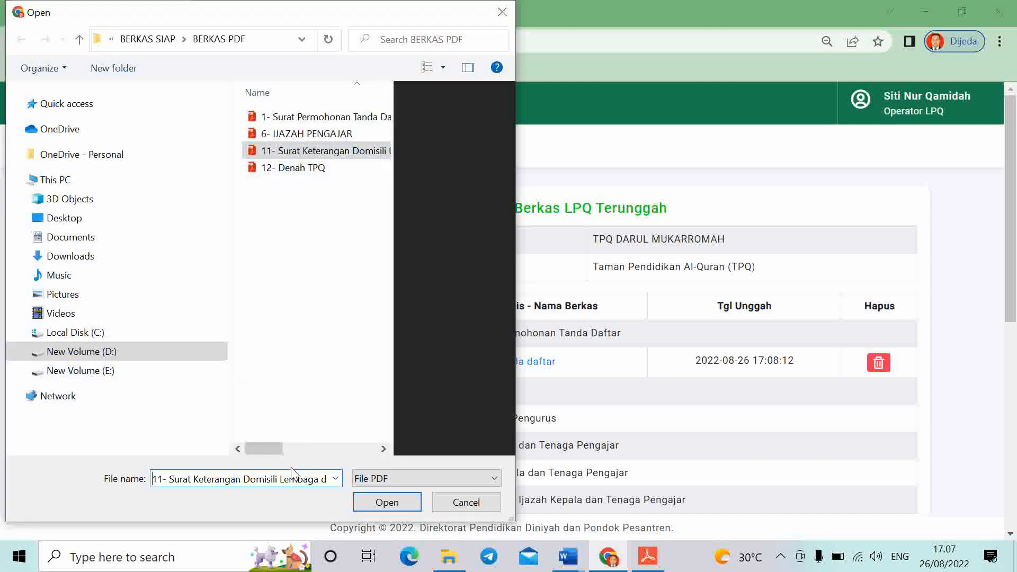
{"action": "left_click", "coordinate": [386, 503]}
{"action": "scroll", "coordinate": [662, 392], "scroll_direction": "down", "scroll_amount": 3}
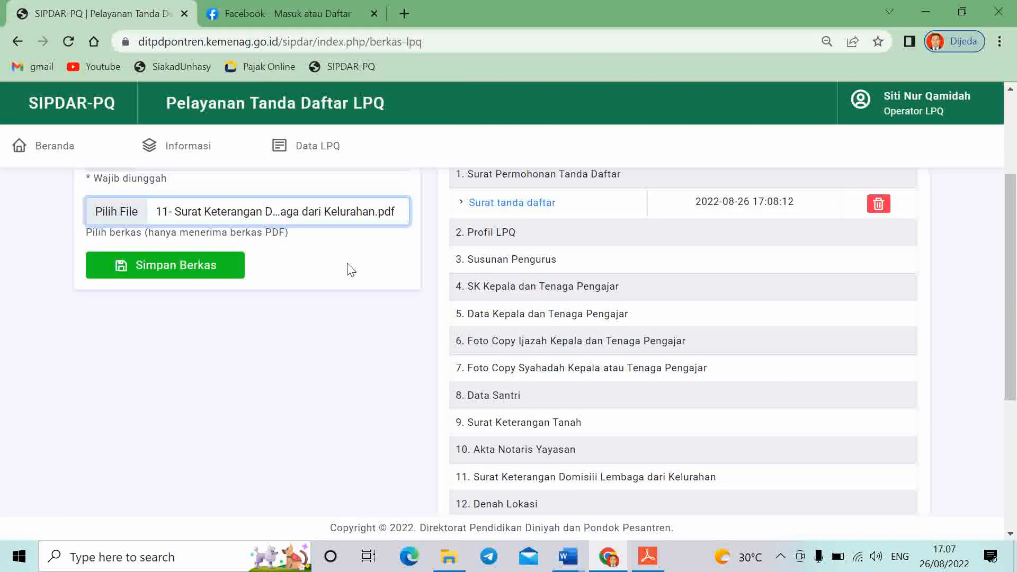
{"action": "left_click", "coordinate": [165, 272]}
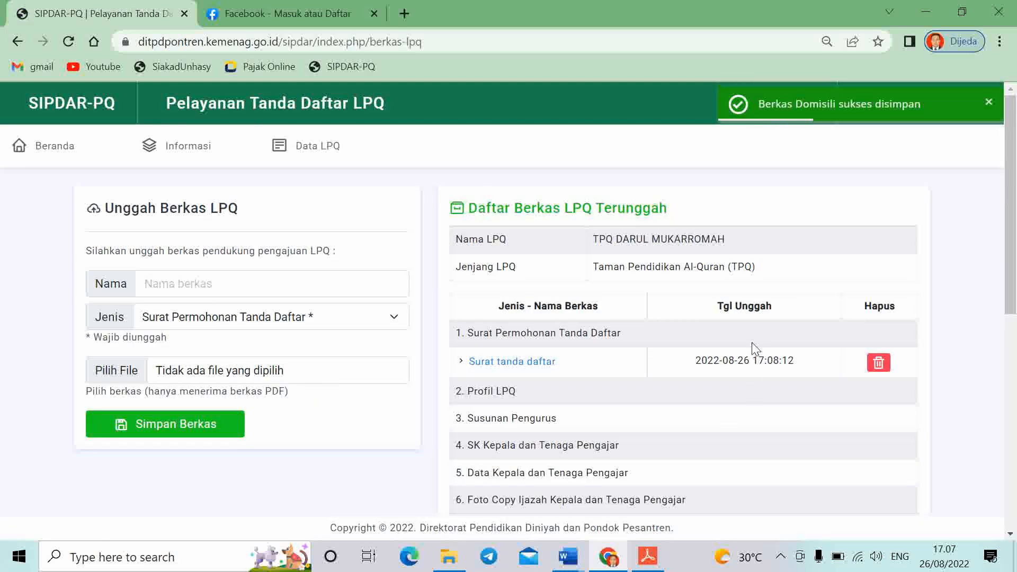
Open the uploaded Domisili file from the list to verify it
{"action": "scroll", "coordinate": [757, 345], "scroll_direction": "down", "scroll_amount": 3}
{"action": "scroll", "coordinate": [757, 346], "scroll_direction": "down", "scroll_amount": 2}
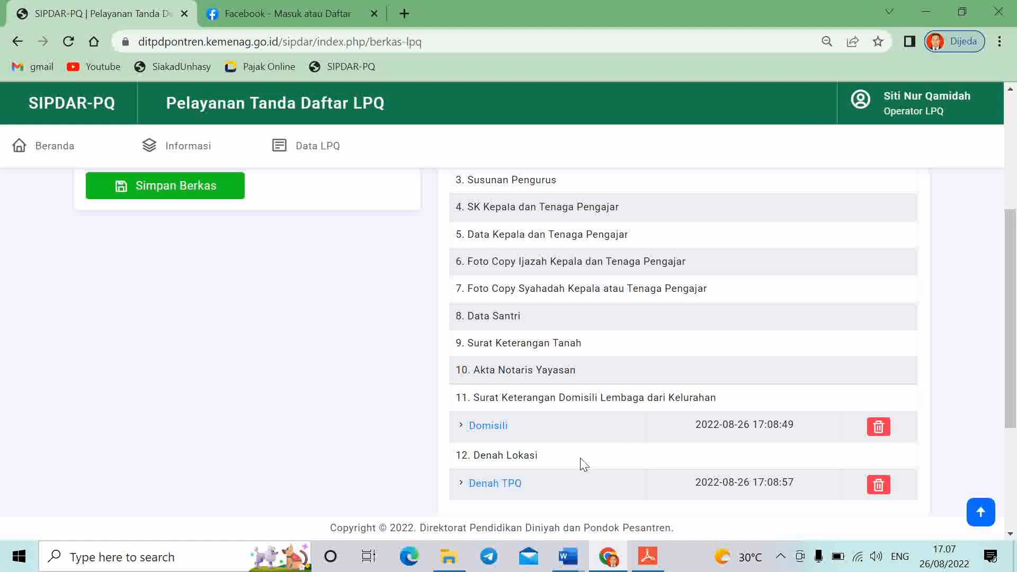
{"action": "left_click", "coordinate": [475, 427]}
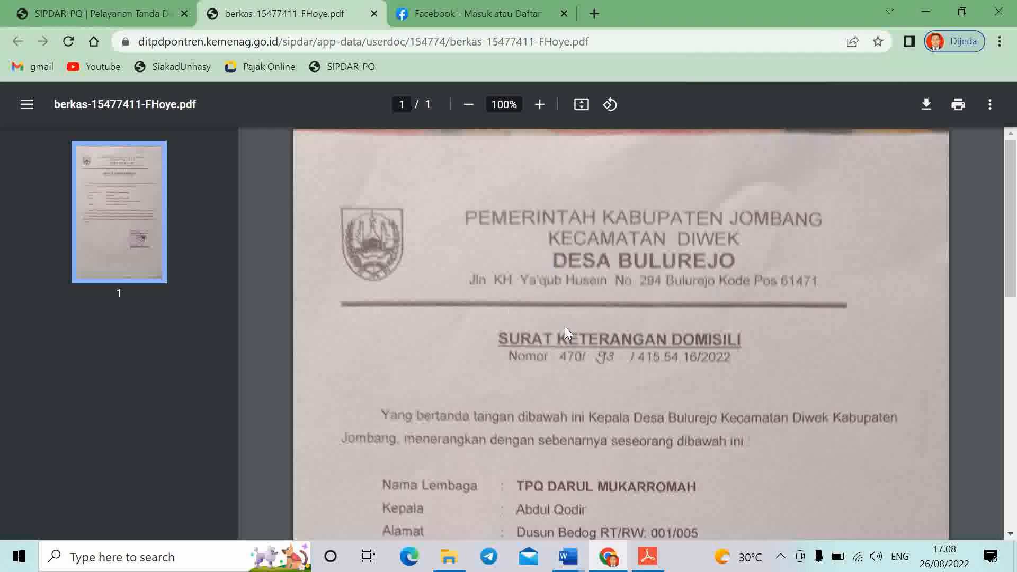
Check both map pages of the uploaded Denah TPQ PDF, then return to the SIPDAR-PQ file list
{"action": "left_click", "coordinate": [104, 14]}
{"action": "scroll", "coordinate": [516, 424], "scroll_direction": "down", "scroll_amount": 3}
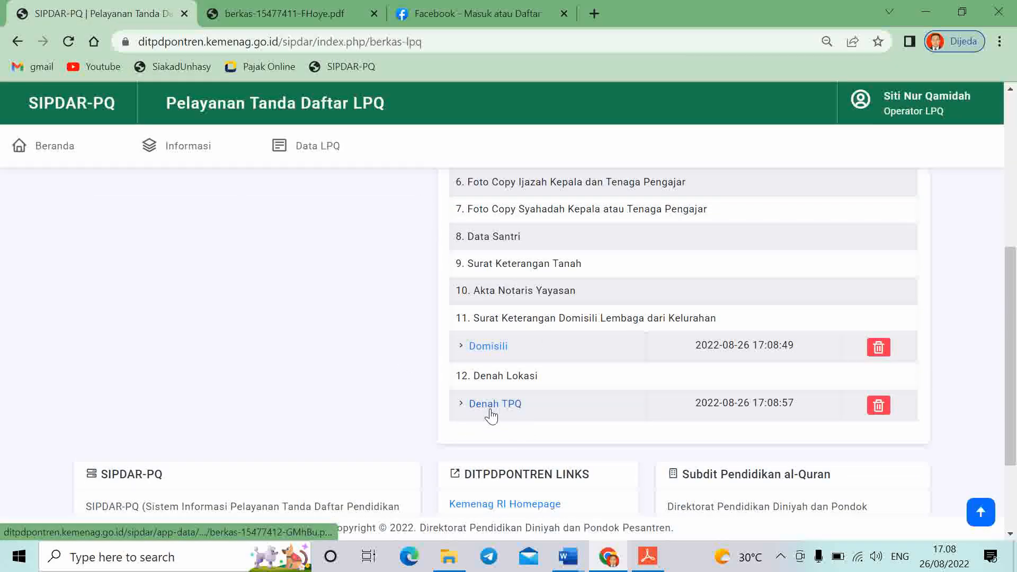
{"action": "left_click", "coordinate": [490, 409]}
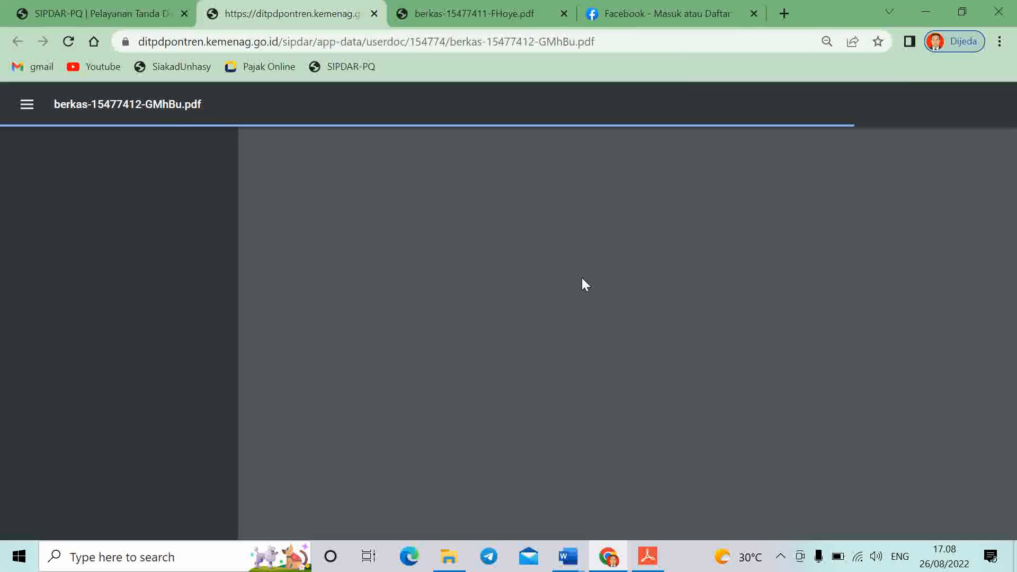
{"action": "scroll", "coordinate": [588, 289], "scroll_direction": "down", "scroll_amount": 2}
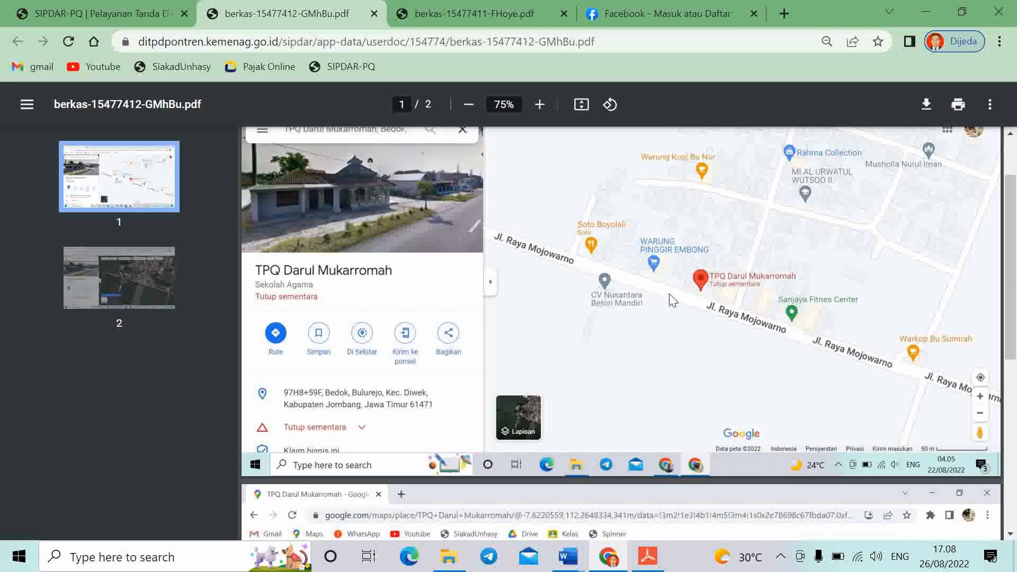
{"action": "scroll", "coordinate": [670, 295], "scroll_direction": "down", "scroll_amount": 5}
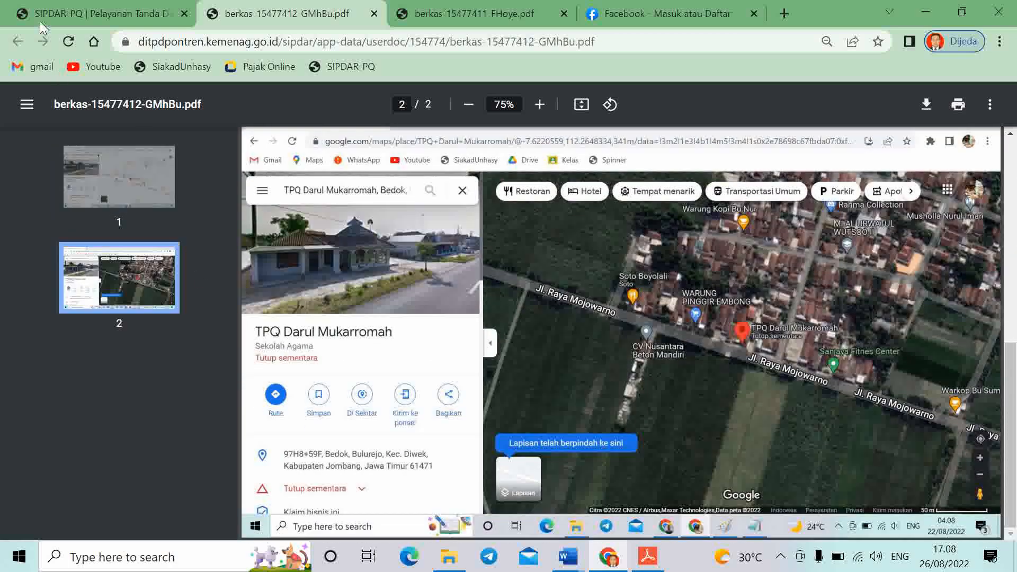
{"action": "left_click", "coordinate": [42, 23]}
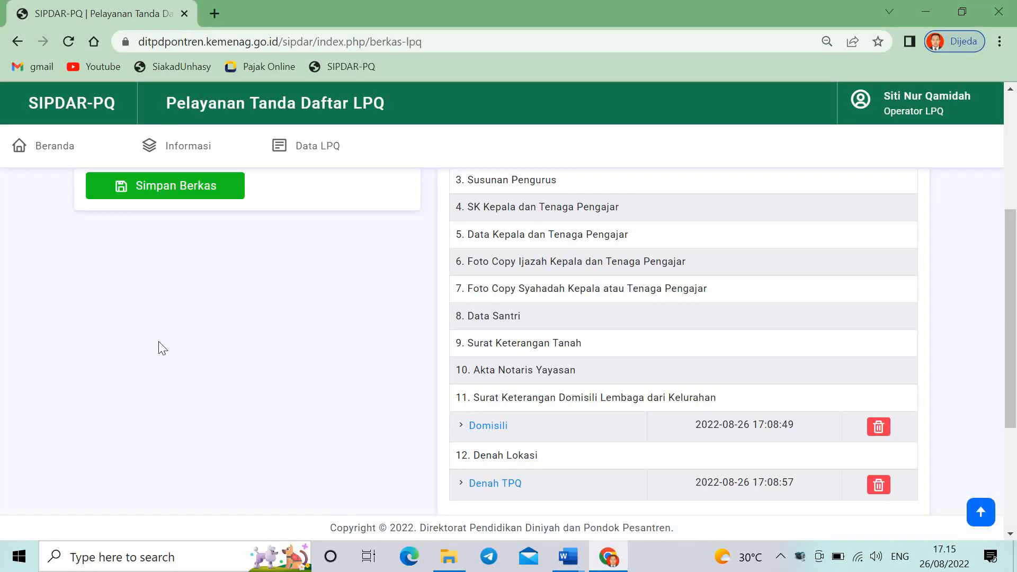
Upload 2- Profil Lembaga.pdf as a berkas named 'Profil' without changing its document type
{"action": "scroll", "coordinate": [159, 347], "scroll_direction": "up", "scroll_amount": 5}
{"action": "scroll", "coordinate": [238, 318], "scroll_direction": "down", "scroll_amount": 2}
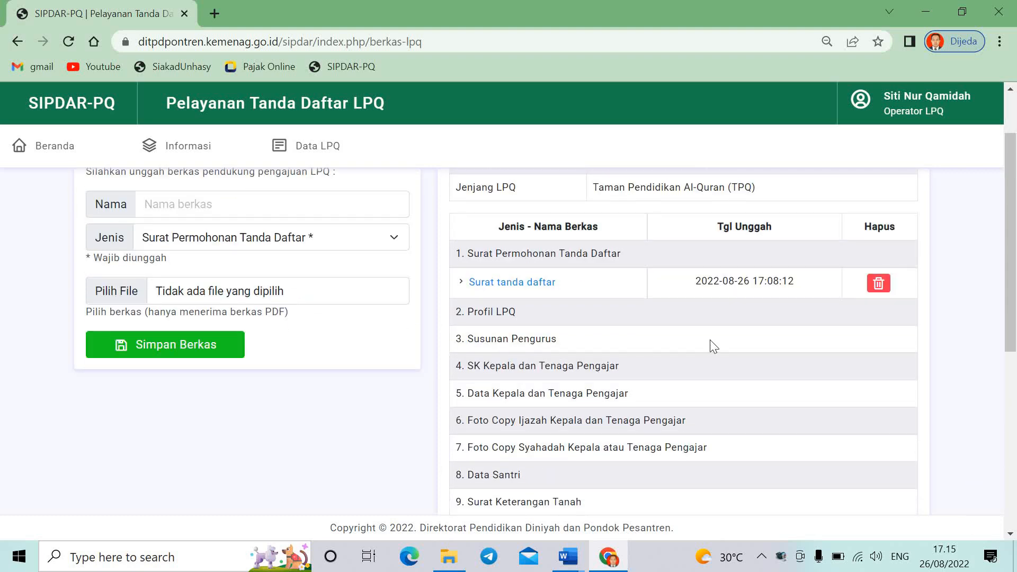
{"action": "scroll", "coordinate": [302, 268], "scroll_direction": "up", "scroll_amount": 2}
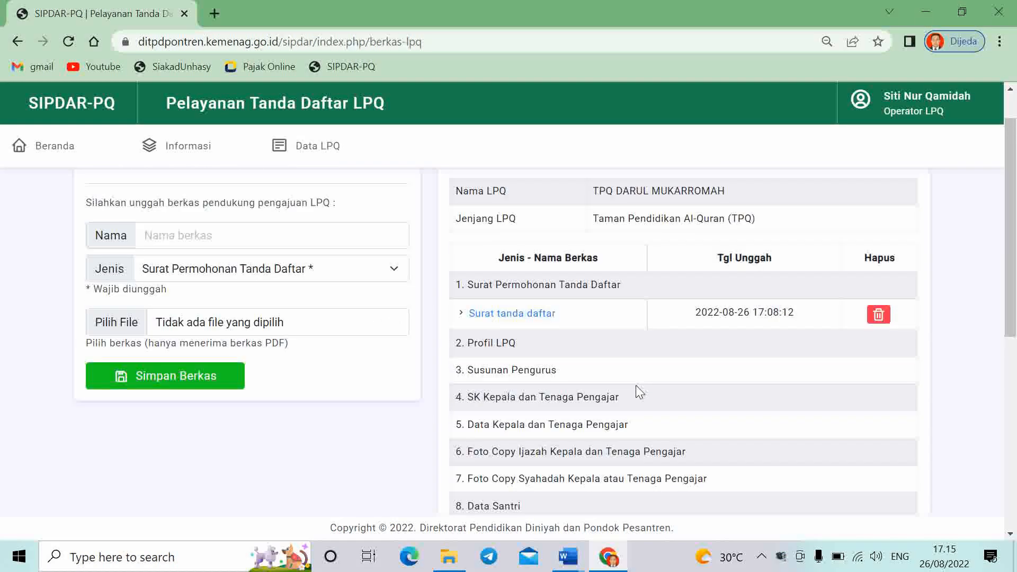
{"action": "left_click", "coordinate": [232, 286]}
{"action": "type", "text": "Profil"}
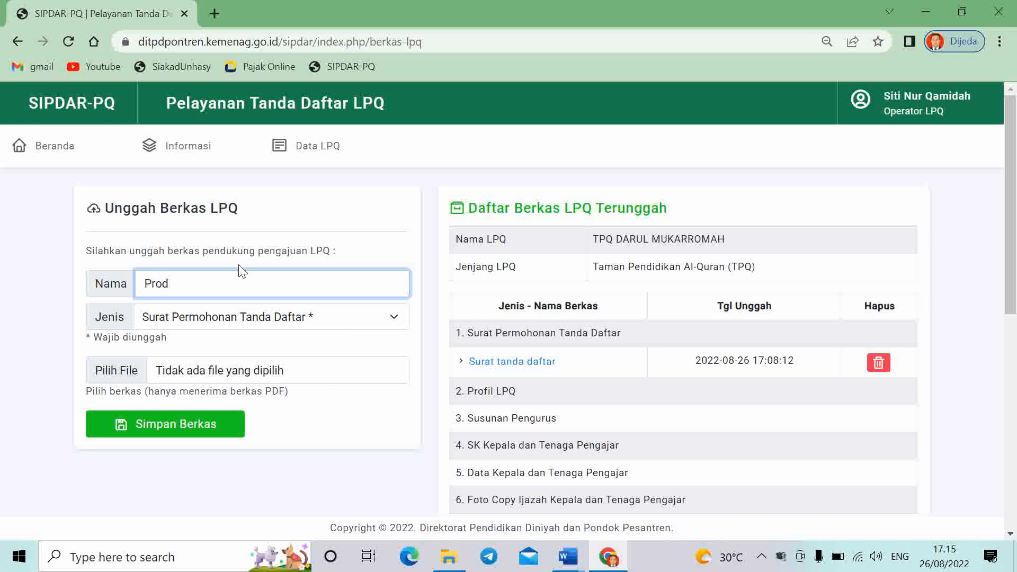
{"action": "left_click", "coordinate": [274, 377]}
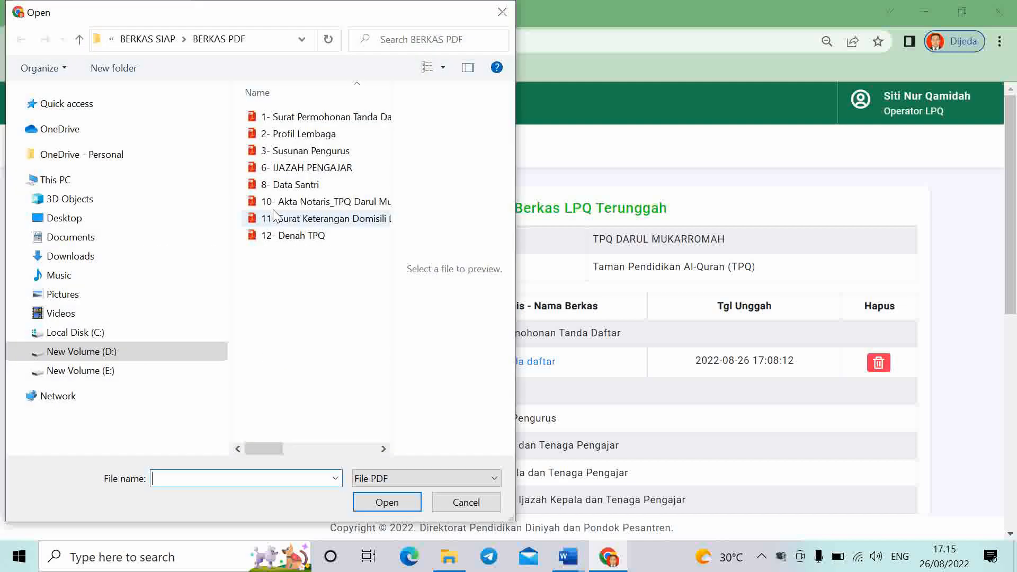
{"action": "left_click", "coordinate": [297, 134]}
{"action": "left_click", "coordinate": [384, 500]}
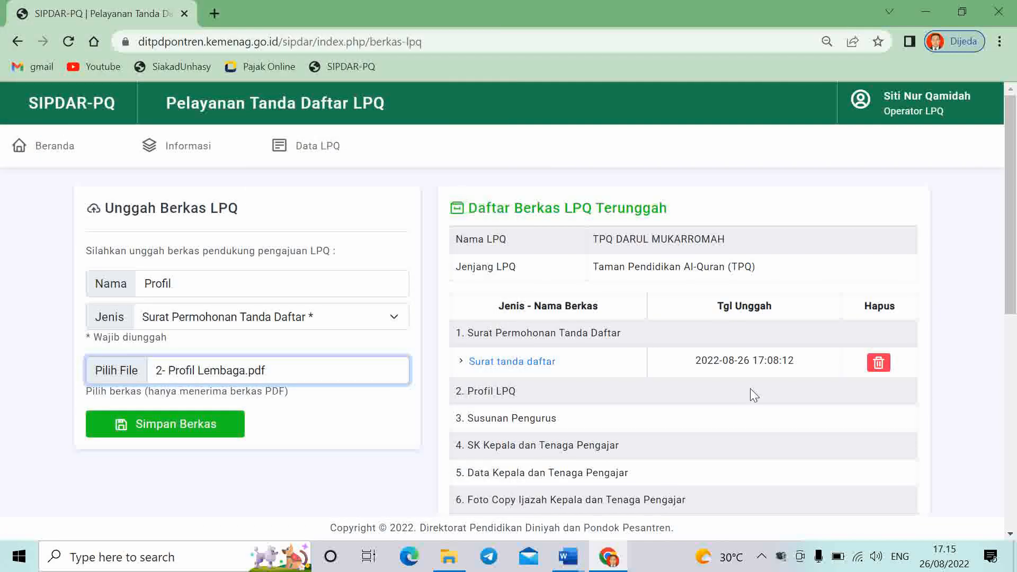
{"action": "left_click", "coordinate": [148, 426]}
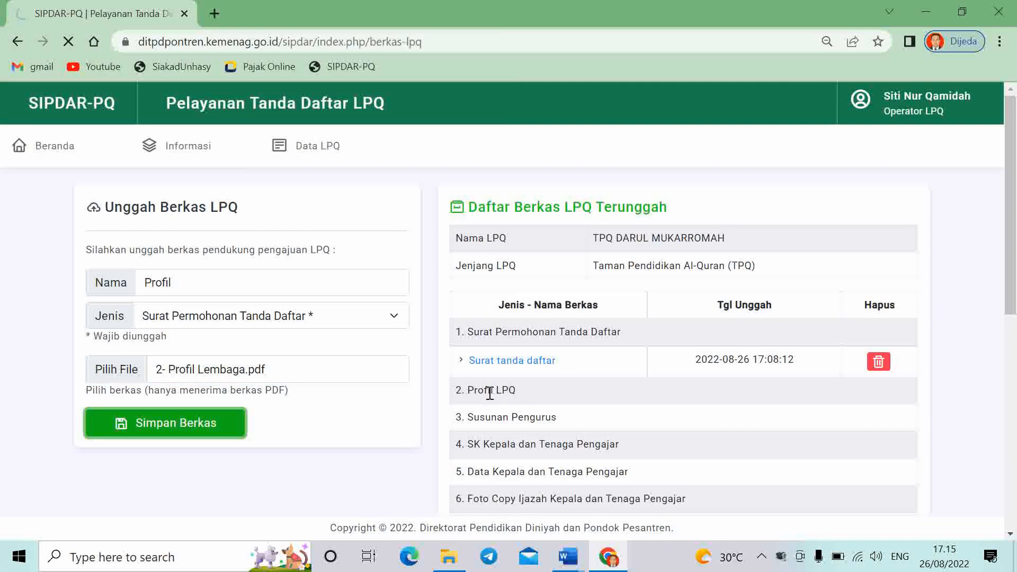
{"action": "scroll", "coordinate": [509, 402], "scroll_direction": "down", "scroll_amount": 1}
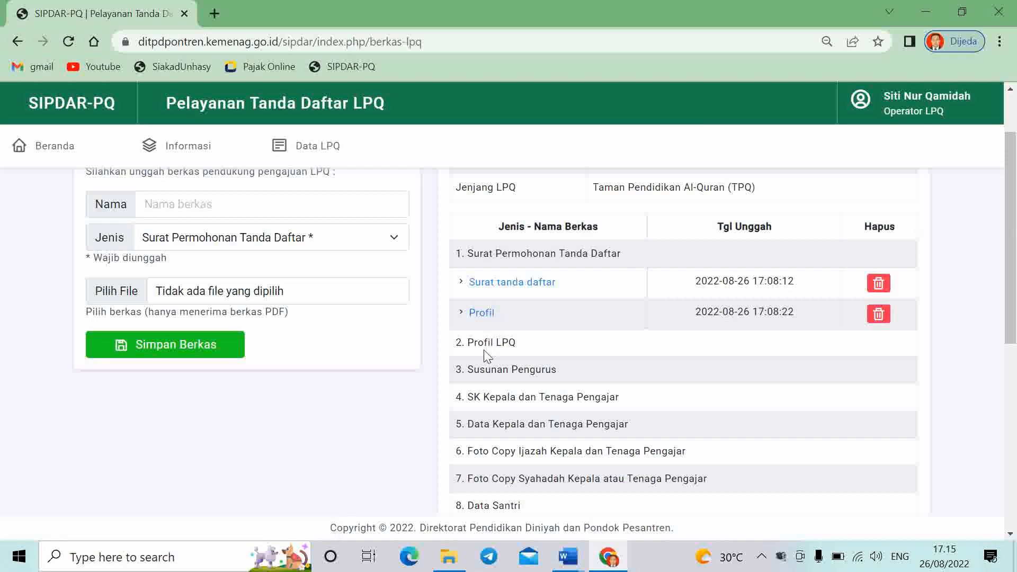
{"action": "scroll", "coordinate": [495, 381], "scroll_direction": "up", "scroll_amount": 2}
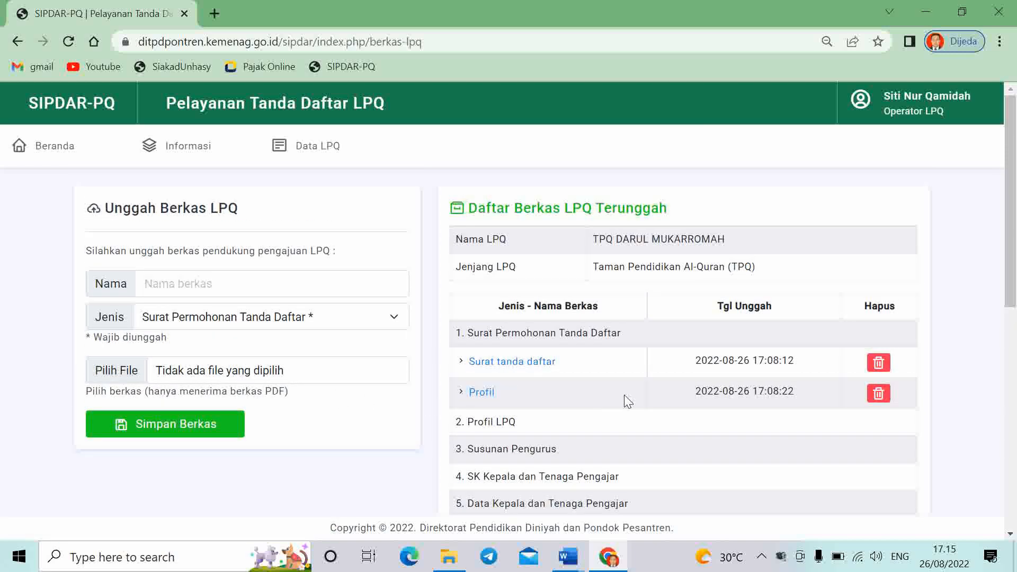
Delete the Profil berkas from the Surat Permohonan Tanda Daftar list and confirm the deletion
{"action": "left_click", "coordinate": [280, 324]}
{"action": "left_click", "coordinate": [277, 319]}
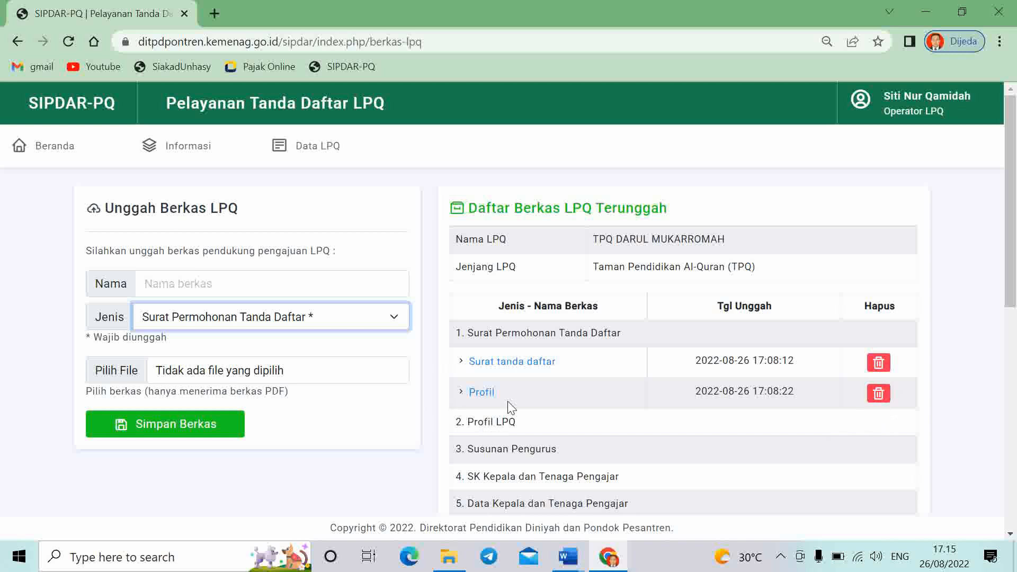
{"action": "left_click", "coordinate": [879, 397]}
{"action": "left_click", "coordinate": [590, 130]}
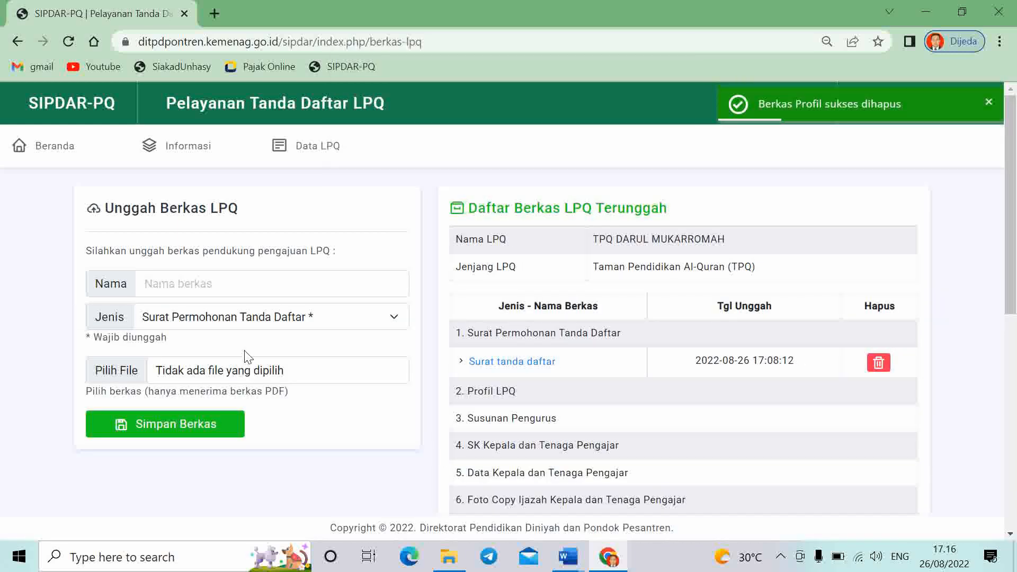
Save 2- Profil Lembaga.pdf as 'Profil' with the Profil LPQ document type
{"action": "left_click", "coordinate": [227, 276]}
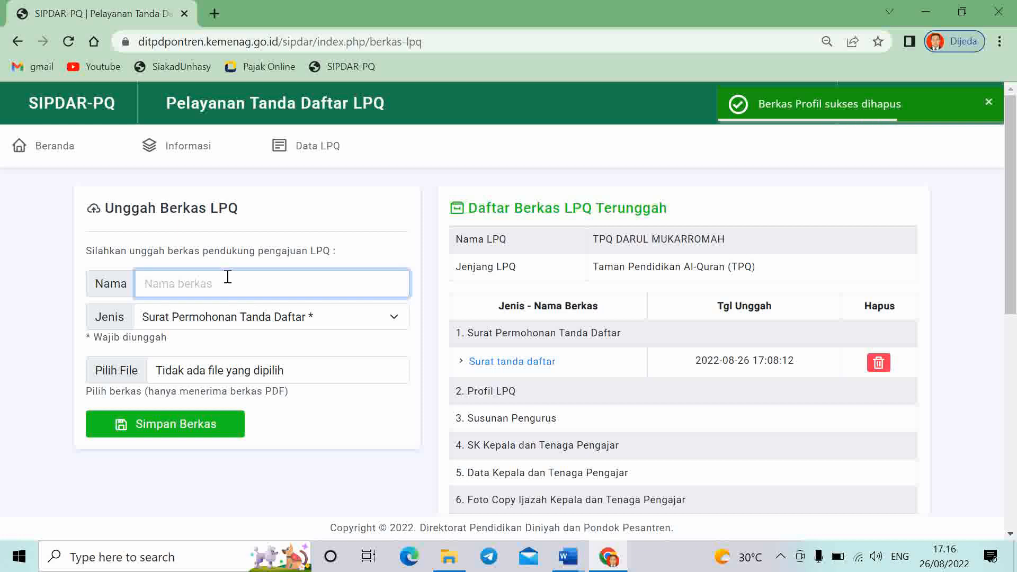
{"action": "type", "text": "Profi"}
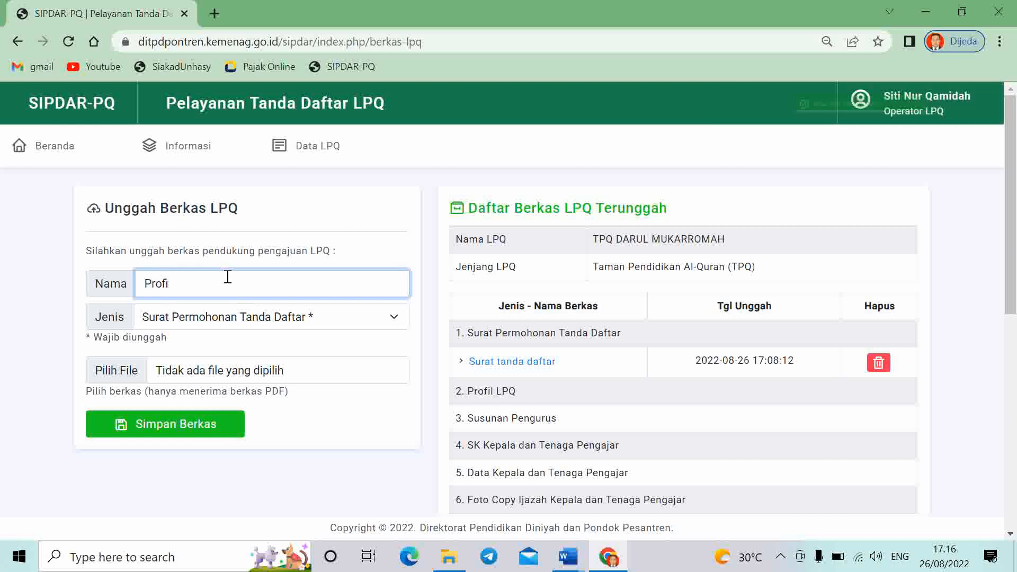
{"action": "type", "text": "l"}
{"action": "left_click", "coordinate": [258, 309]}
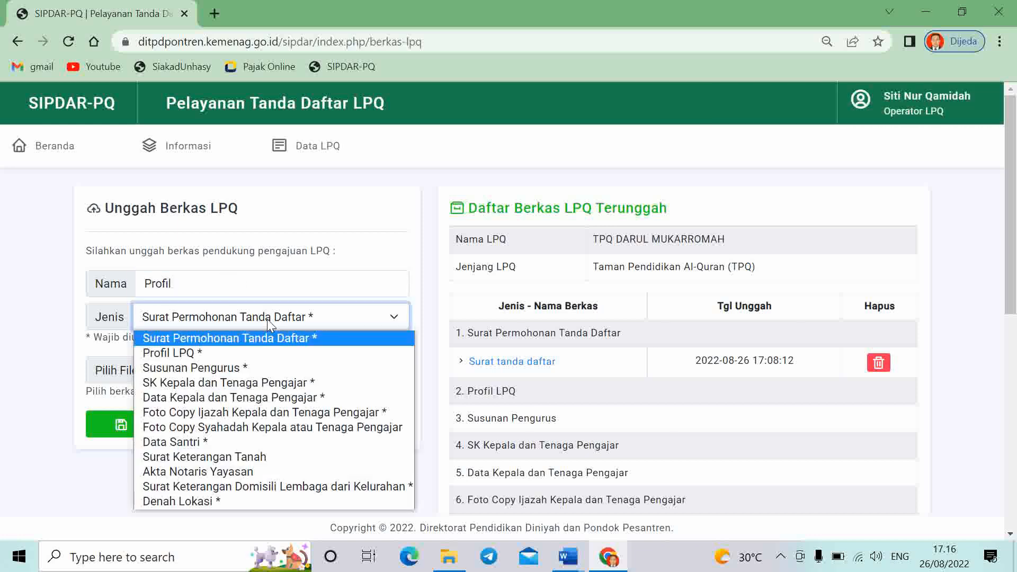
{"action": "left_click", "coordinate": [255, 354]}
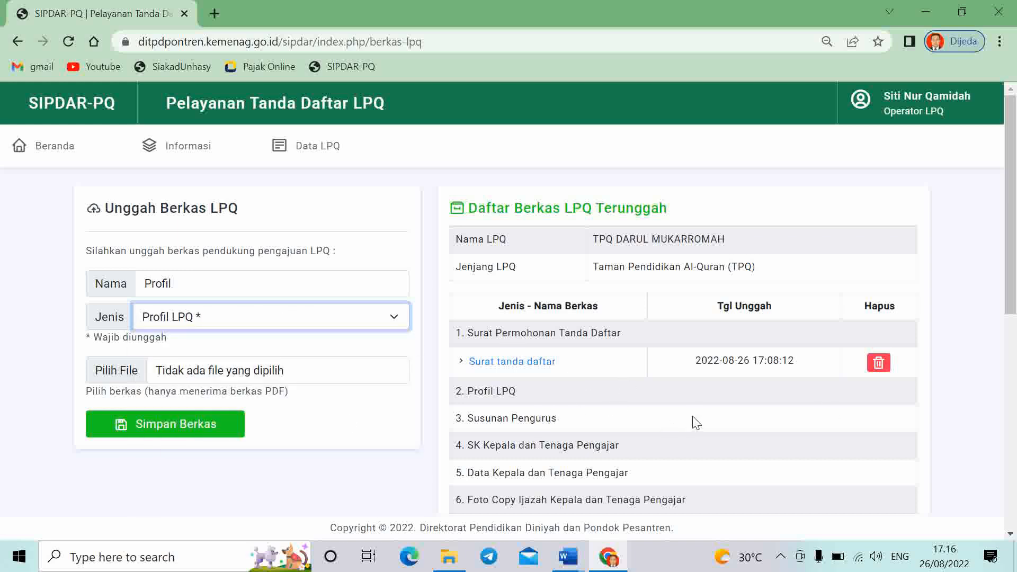
{"action": "left_click", "coordinate": [263, 375]}
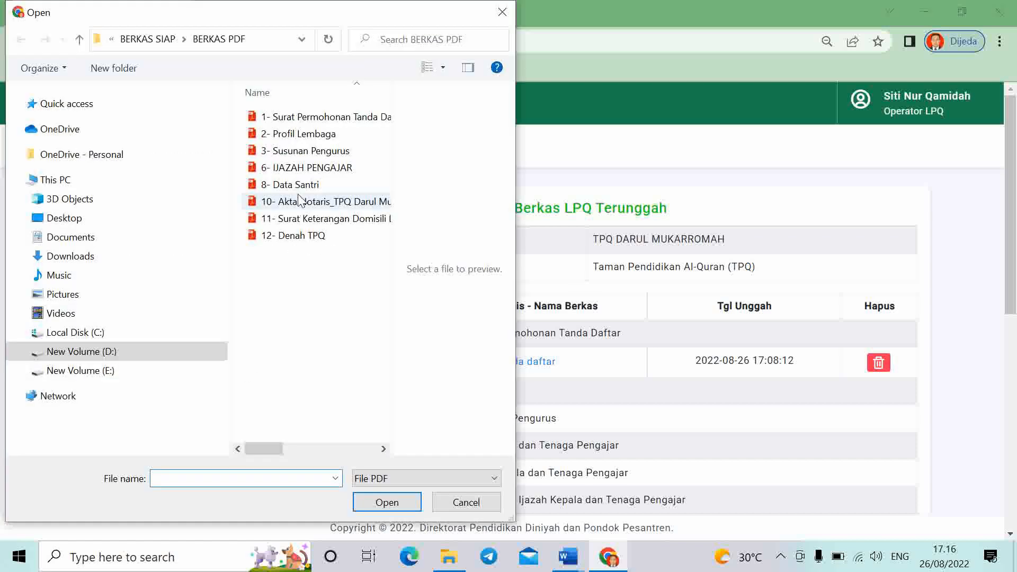
{"action": "left_click", "coordinate": [294, 133]}
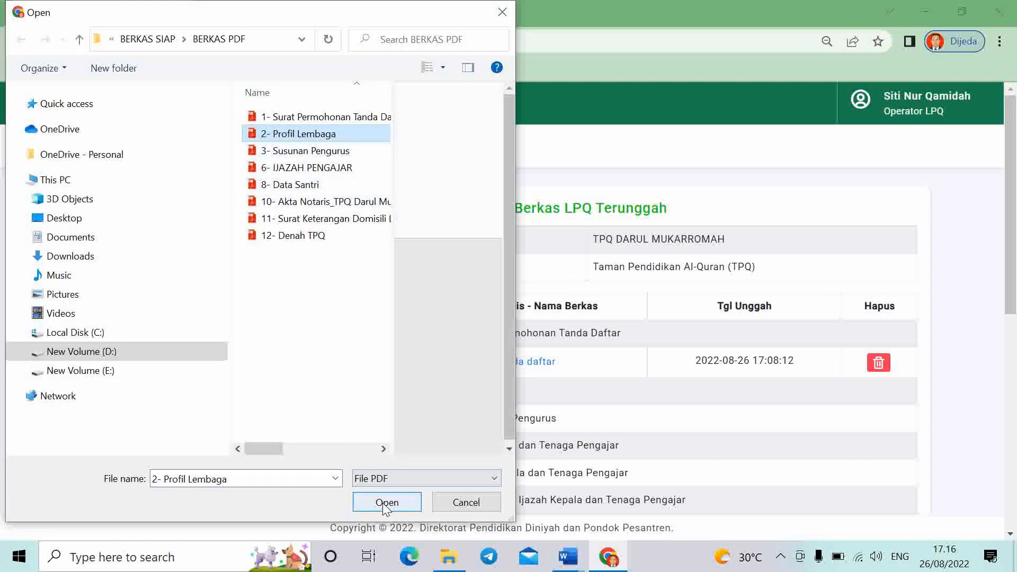
{"action": "left_click", "coordinate": [387, 502]}
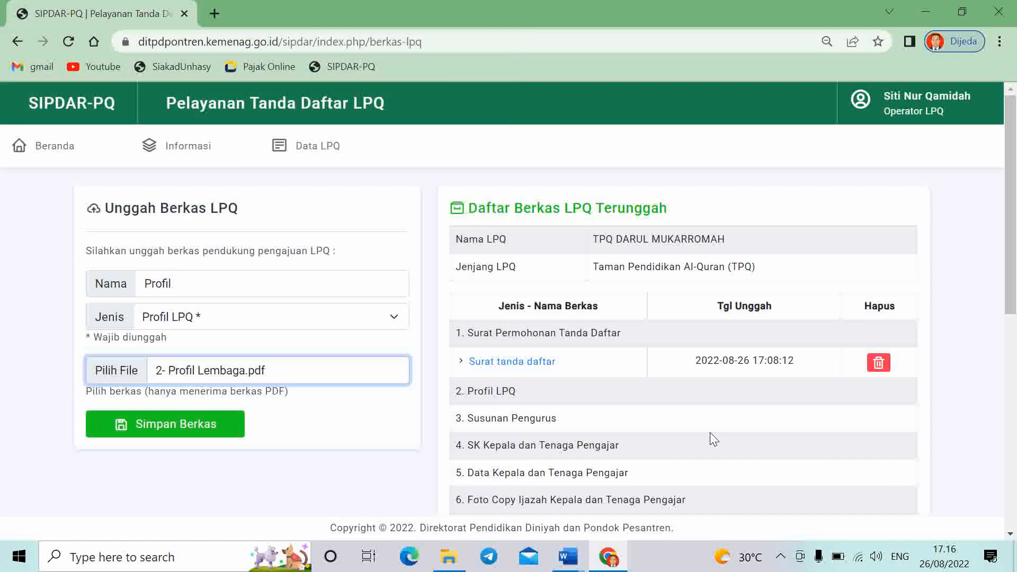
{"action": "left_click", "coordinate": [169, 437]}
{"action": "scroll", "coordinate": [750, 426], "scroll_direction": "down", "scroll_amount": 3}
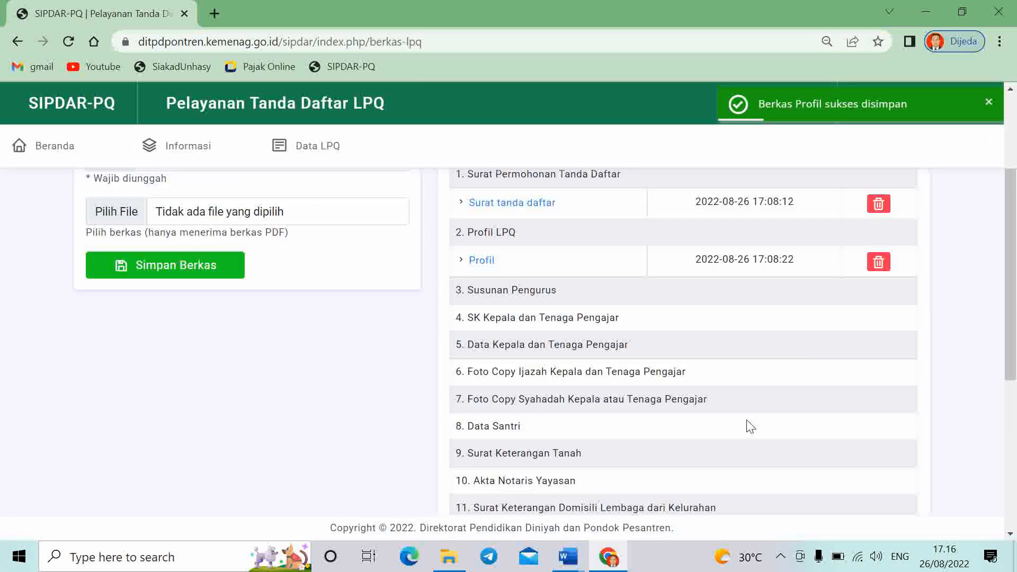
Save 3- Susunan Pengurus.pdf as 'Pengurus' with the Susunan Pengurus document type
{"action": "scroll", "coordinate": [277, 289], "scroll_direction": "up", "scroll_amount": 2}
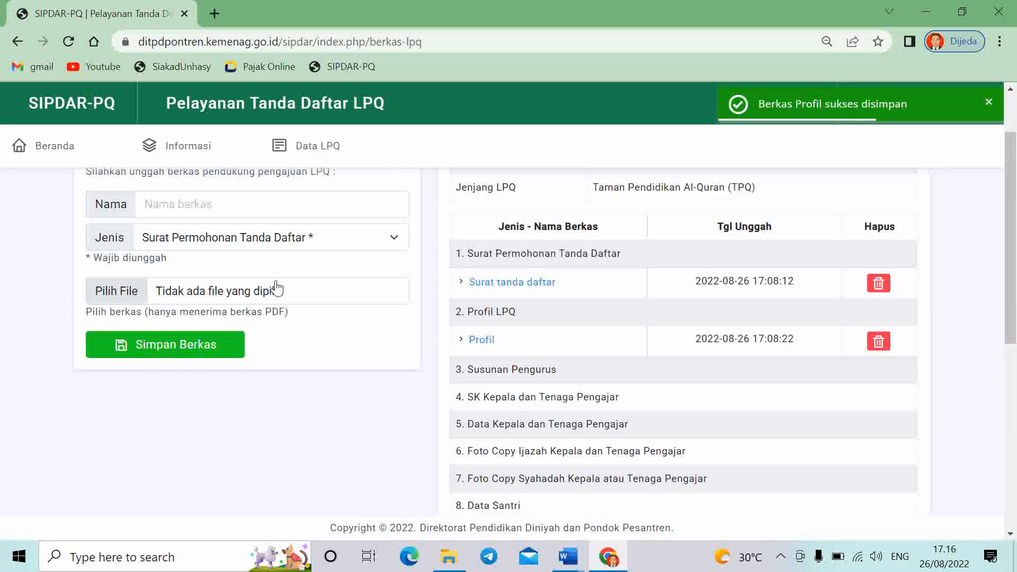
{"action": "scroll", "coordinate": [277, 289], "scroll_direction": "up", "scroll_amount": 2}
{"action": "left_click", "coordinate": [212, 283]}
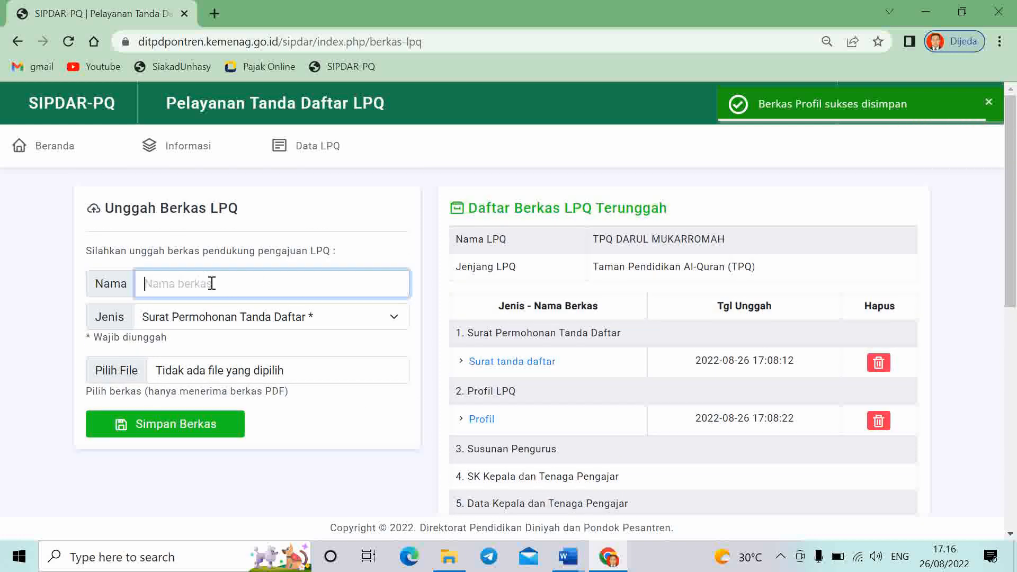
{"action": "type", "text": "Pengurus"}
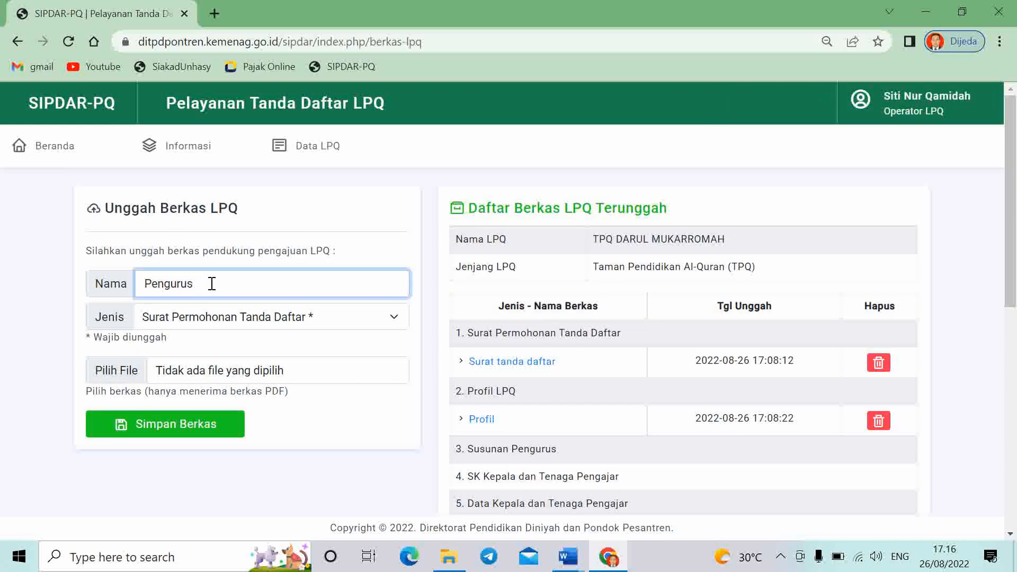
{"action": "left_click", "coordinate": [265, 317]}
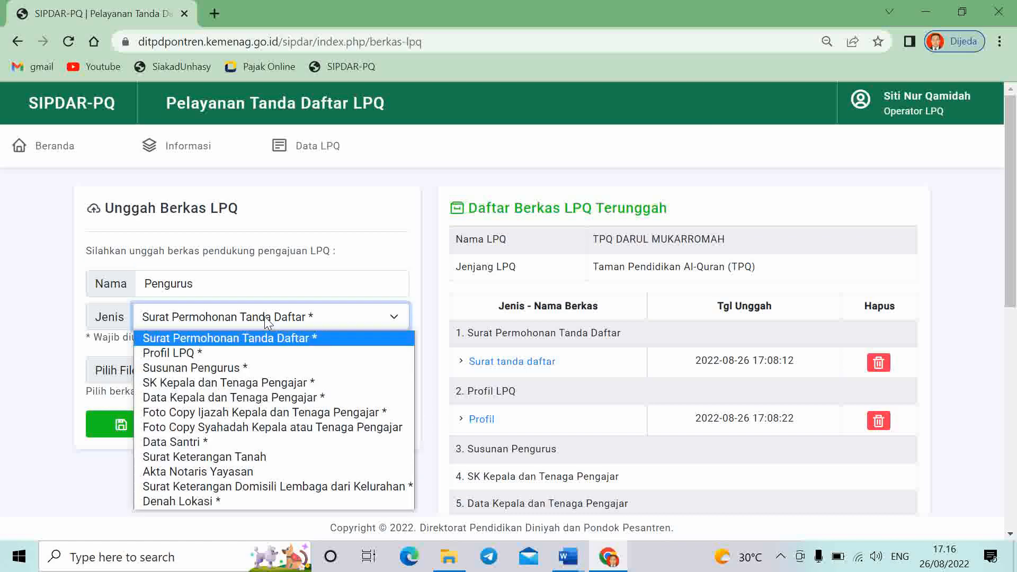
{"action": "left_click", "coordinate": [259, 368]}
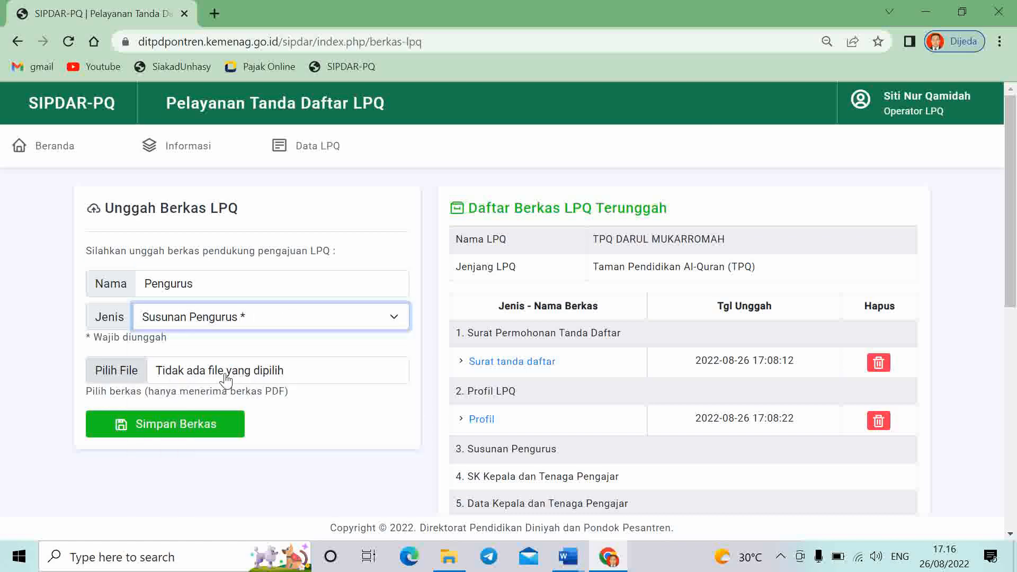
{"action": "left_click", "coordinate": [262, 372]}
{"action": "left_click", "coordinate": [305, 151]}
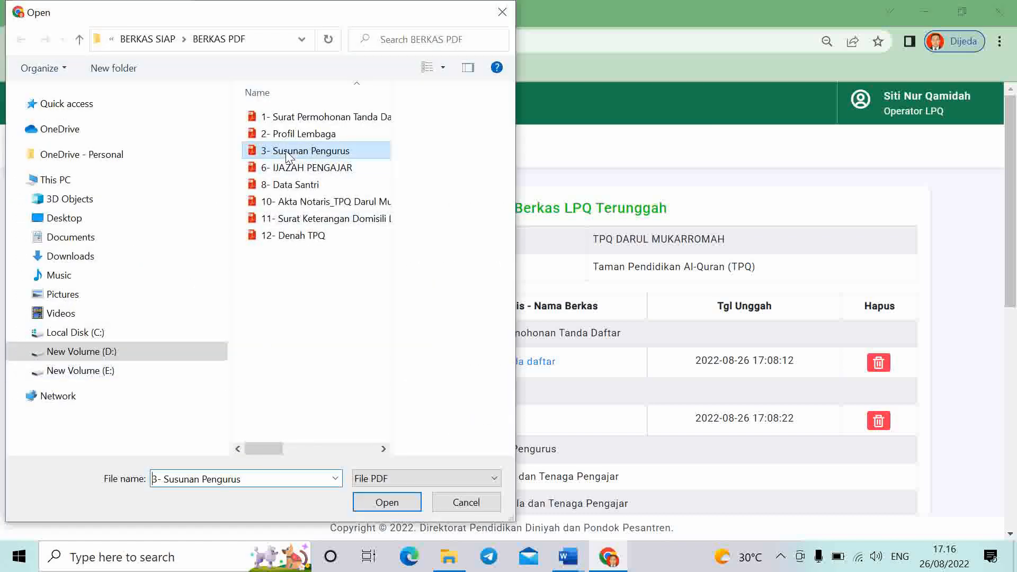
{"action": "left_click", "coordinate": [385, 504]}
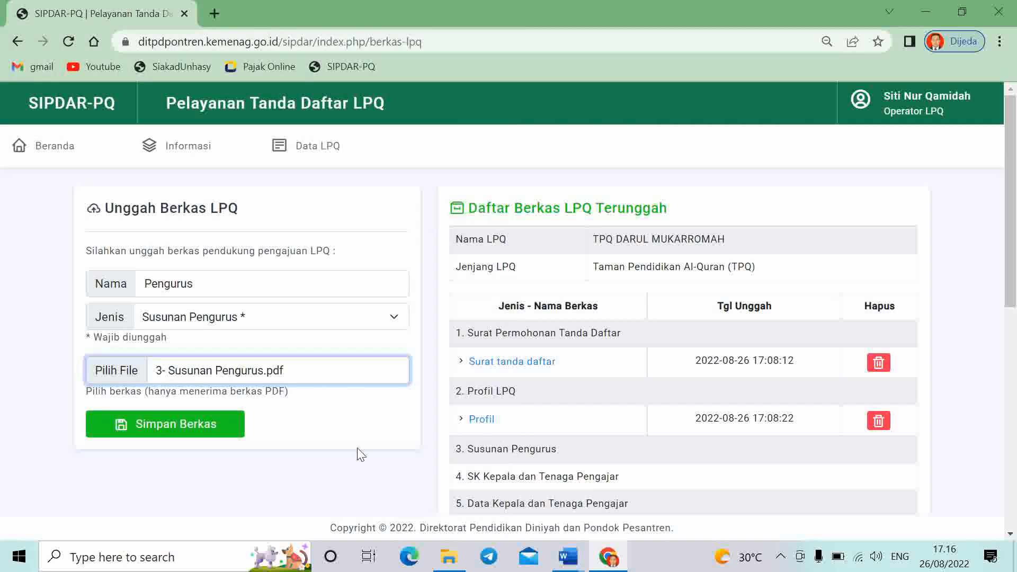
{"action": "left_click", "coordinate": [178, 432]}
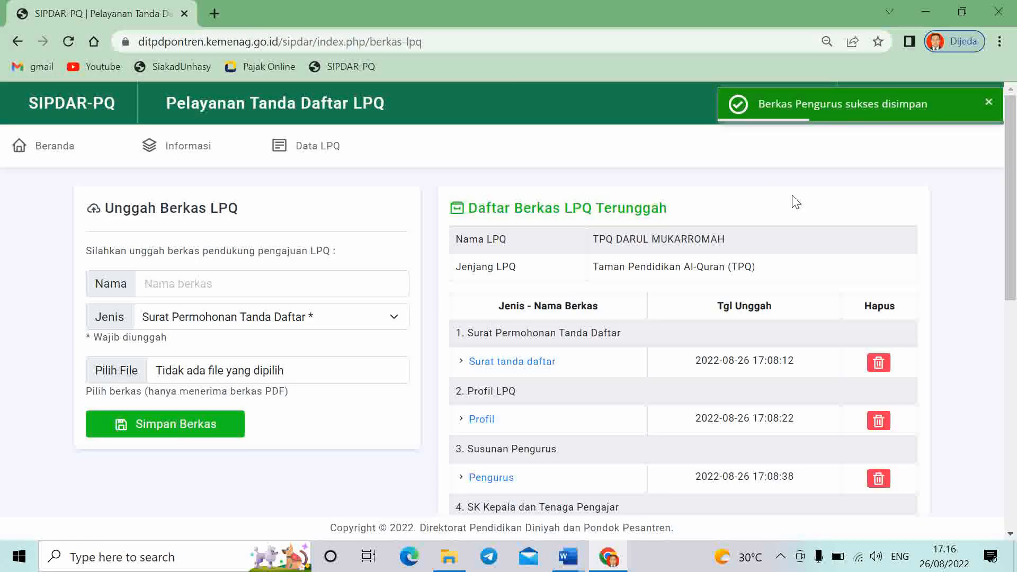
{"action": "scroll", "coordinate": [667, 343], "scroll_direction": "down", "scroll_amount": 3}
{"action": "scroll", "coordinate": [199, 339], "scroll_direction": "up", "scroll_amount": 3}
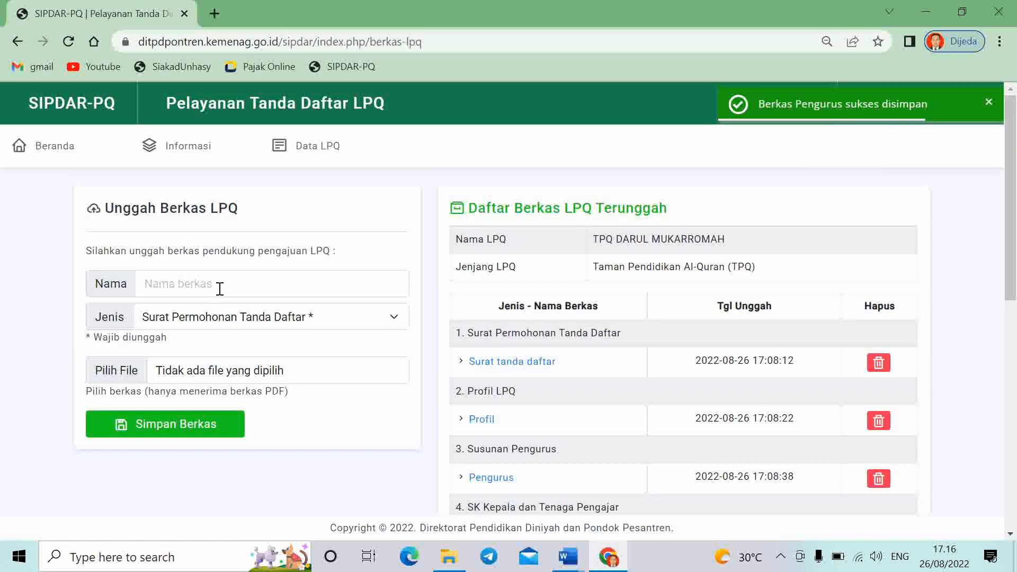
Name the new berkas 'Data Santri' and set its type to Data Santri
{"action": "left_click", "coordinate": [222, 284]}
{"action": "scroll", "coordinate": [563, 398], "scroll_direction": "down", "scroll_amount": 1}
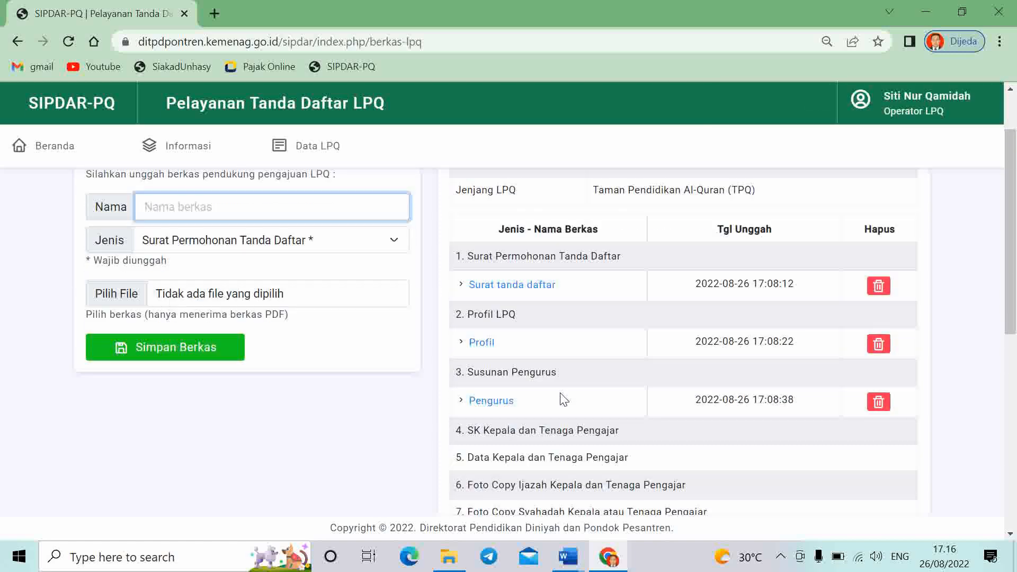
{"action": "scroll", "coordinate": [556, 460], "scroll_direction": "down", "scroll_amount": 1}
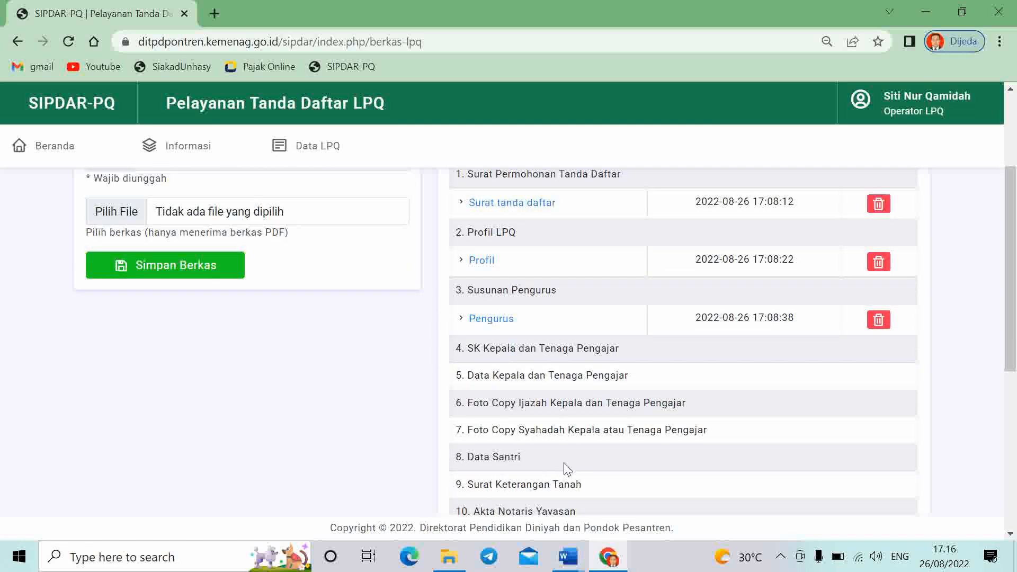
{"action": "scroll", "coordinate": [206, 238], "scroll_direction": "up", "scroll_amount": 1}
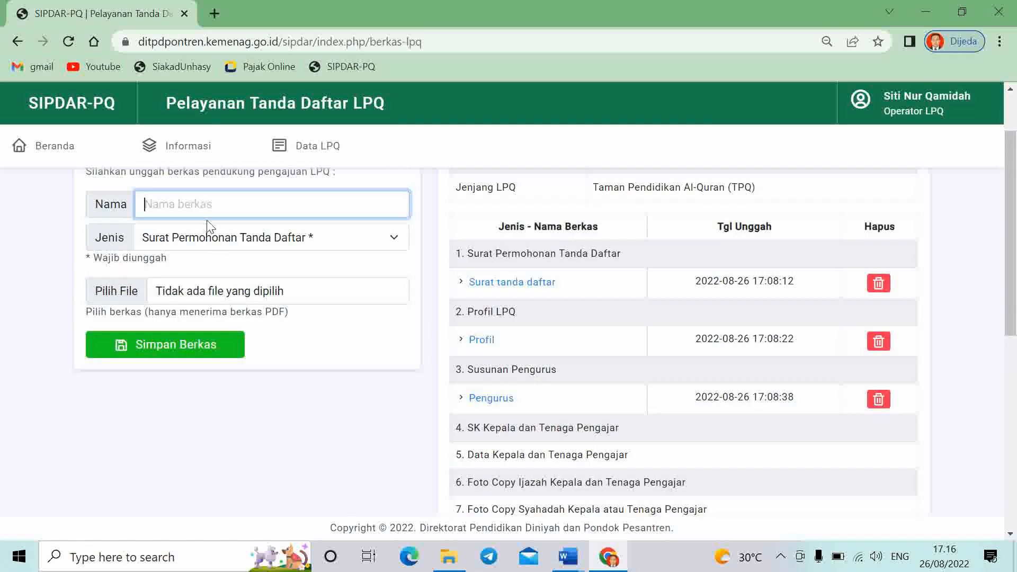
{"action": "type", "text": "Data Santri"}
{"action": "left_click", "coordinate": [224, 241]}
{"action": "left_click", "coordinate": [226, 365]}
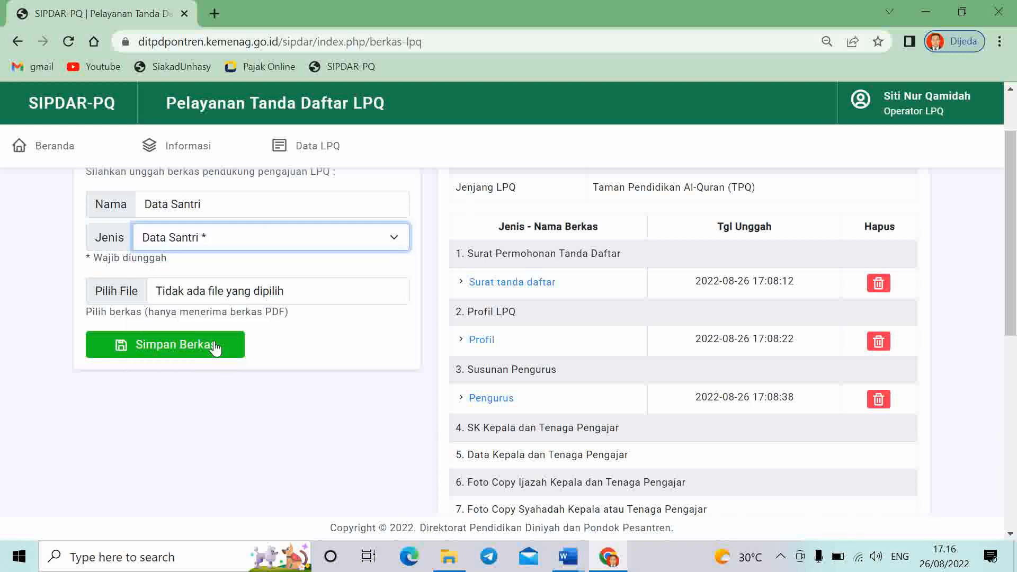
Attach 8- Data Santri.pdf and save the upload
{"action": "left_click", "coordinate": [212, 295]}
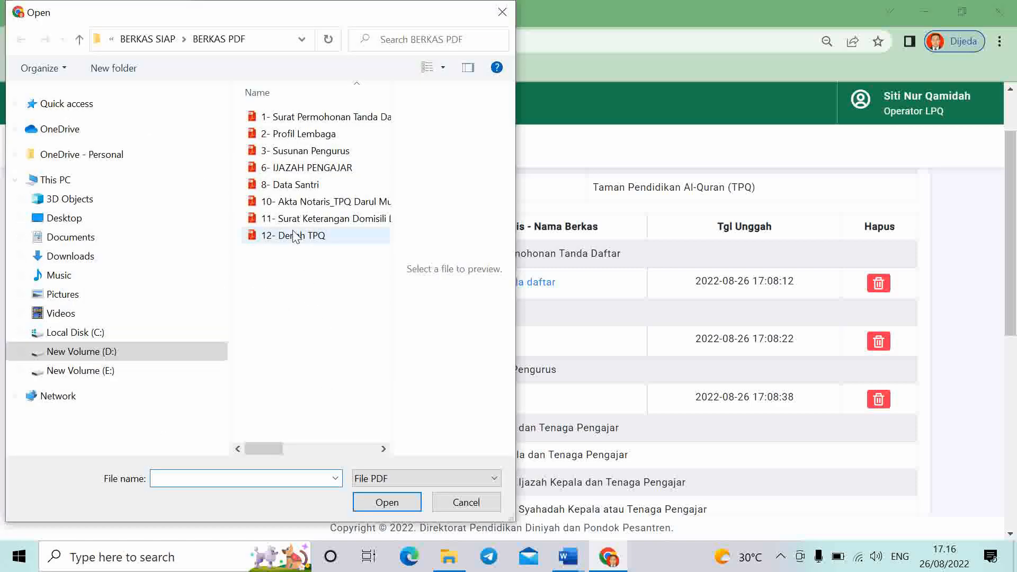
{"action": "left_click", "coordinate": [296, 185]}
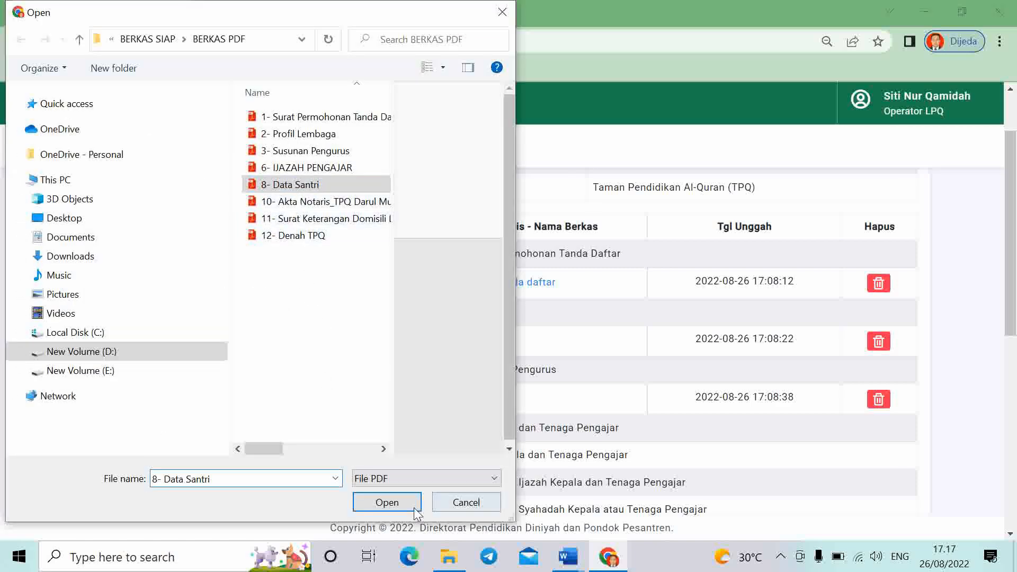
{"action": "left_click", "coordinate": [390, 504]}
{"action": "left_click", "coordinate": [177, 346]}
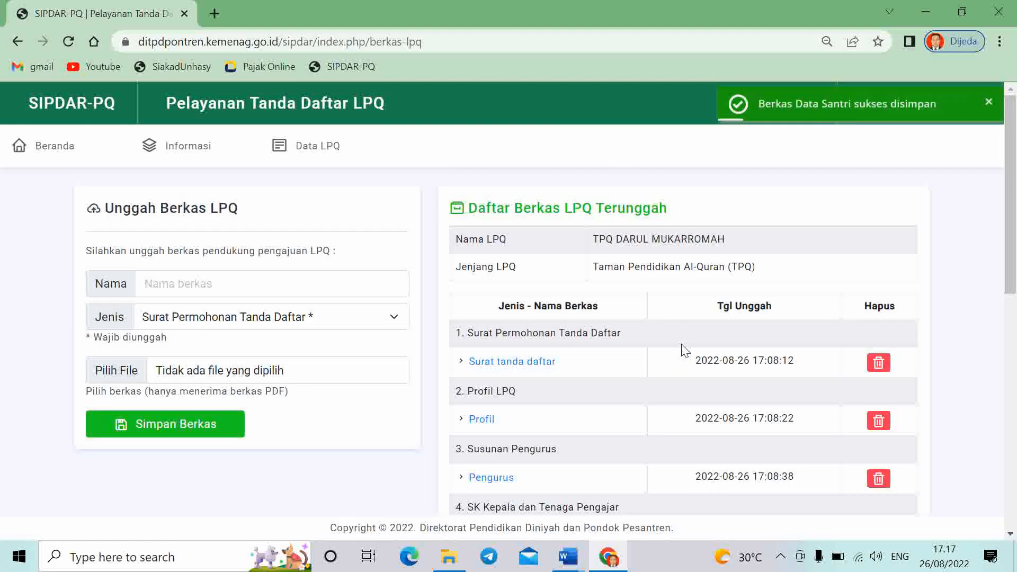
{"action": "scroll", "coordinate": [681, 355], "scroll_direction": "down", "scroll_amount": 3}
{"action": "scroll", "coordinate": [615, 435], "scroll_direction": "down", "scroll_amount": 1}
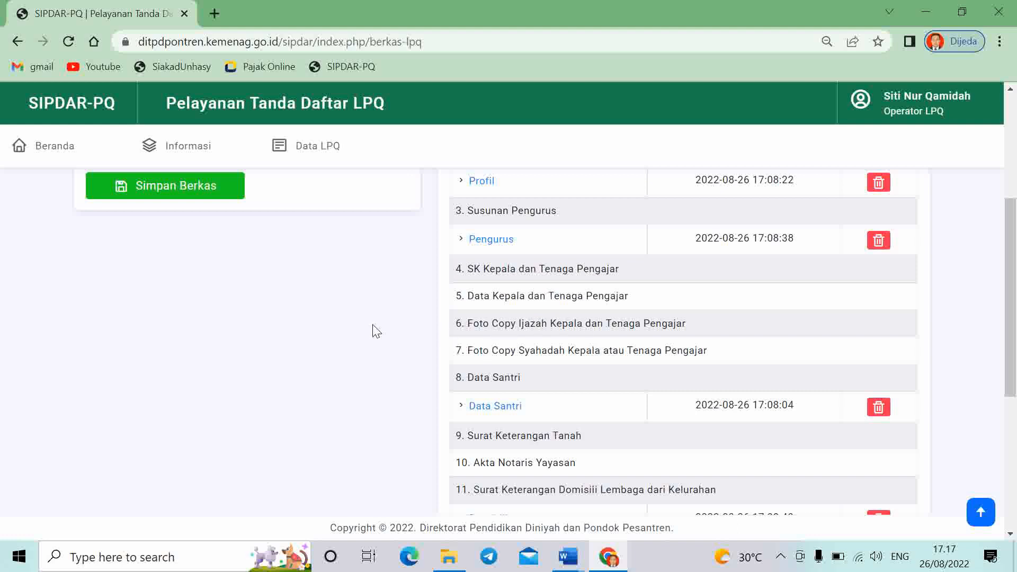
{"action": "scroll", "coordinate": [424, 345], "scroll_direction": "up", "scroll_amount": 3}
Name the berkas 'Ijazah' and set its type to Foto Copy Ijazah Kepala dan Tenaga Pengajar
{"action": "left_click", "coordinate": [238, 204]}
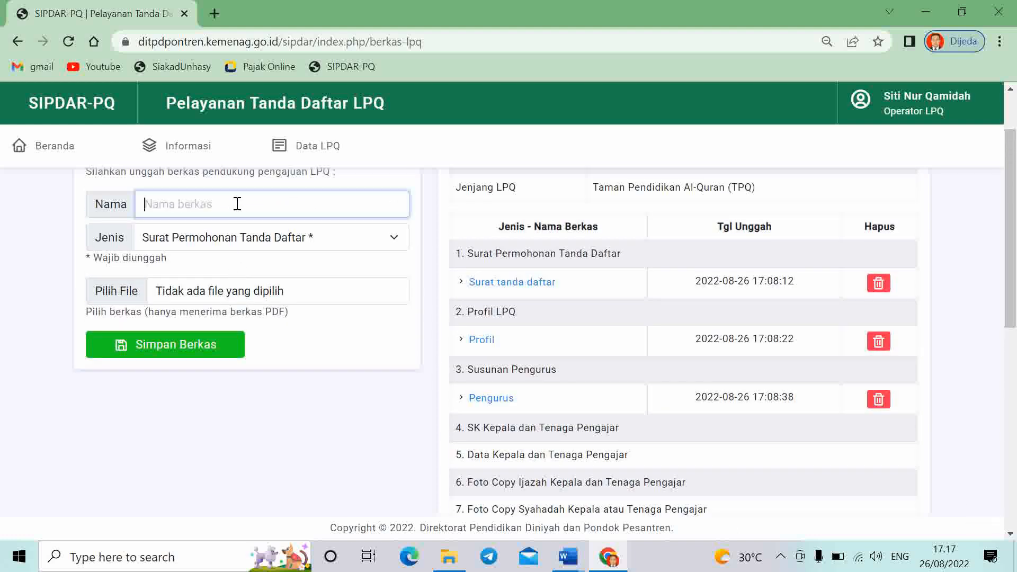
{"action": "type", "text": "Ijazah"}
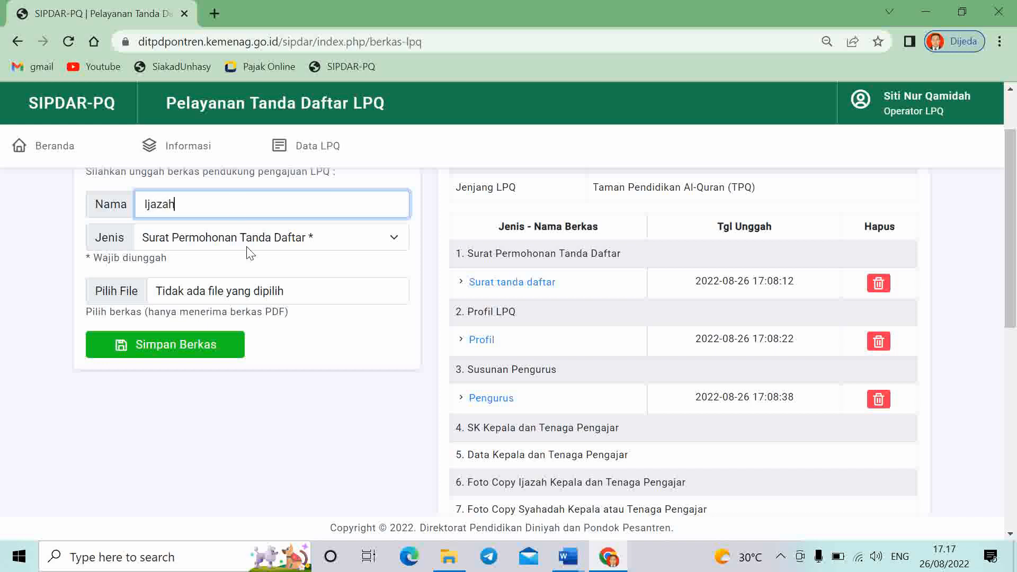
{"action": "left_click", "coordinate": [252, 237]}
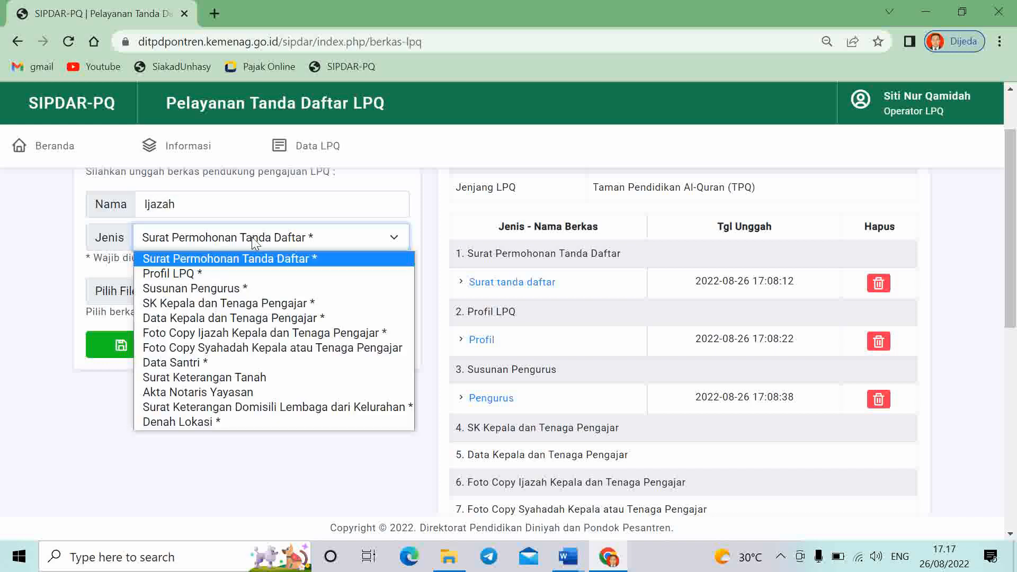
{"action": "left_click", "coordinate": [247, 333]}
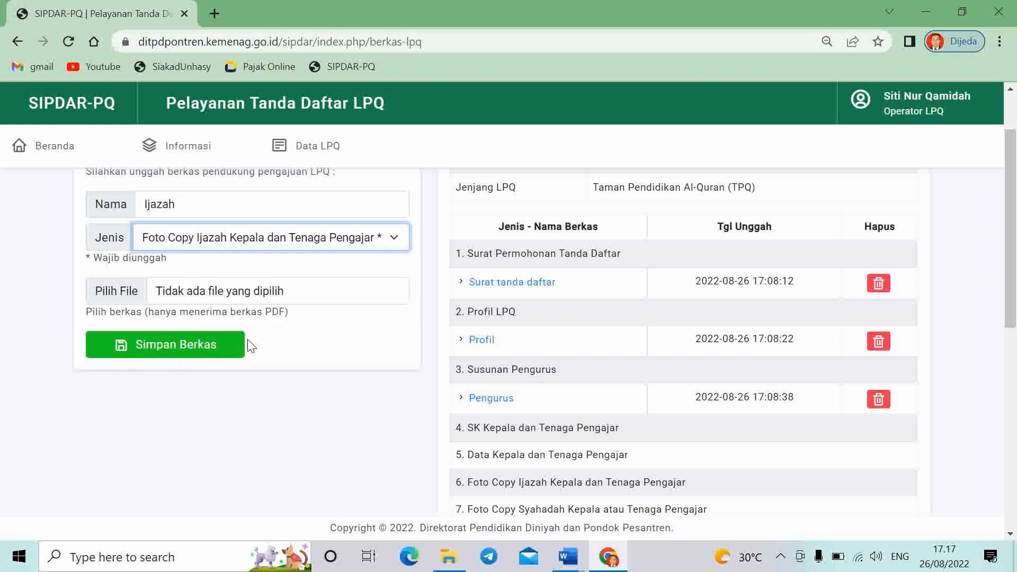
Attach 6- IJAZAH PENGAJAR.pdf and save the upload
{"action": "left_click", "coordinate": [218, 300]}
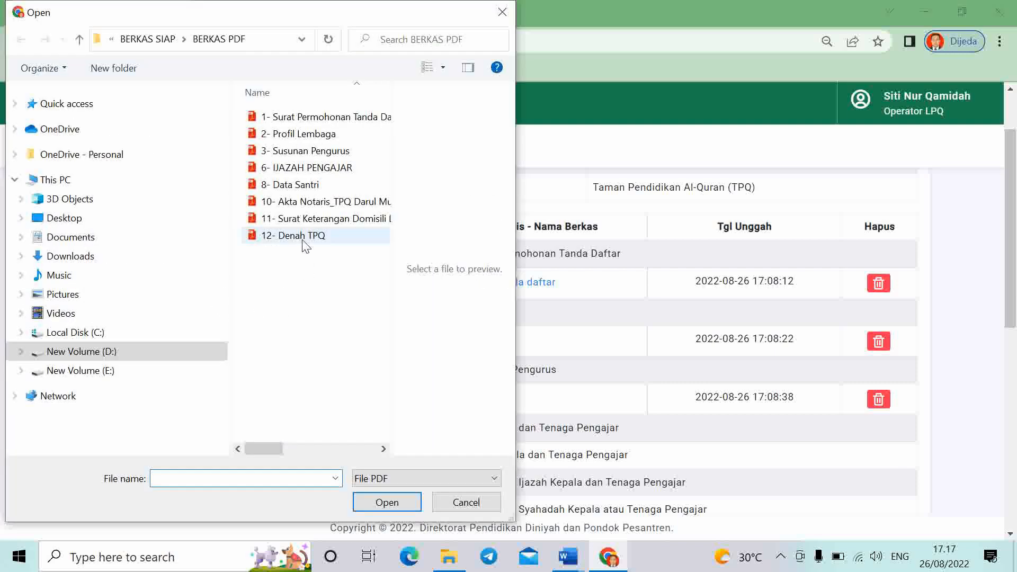
{"action": "left_click", "coordinate": [313, 167]}
{"action": "left_click", "coordinate": [386, 502]}
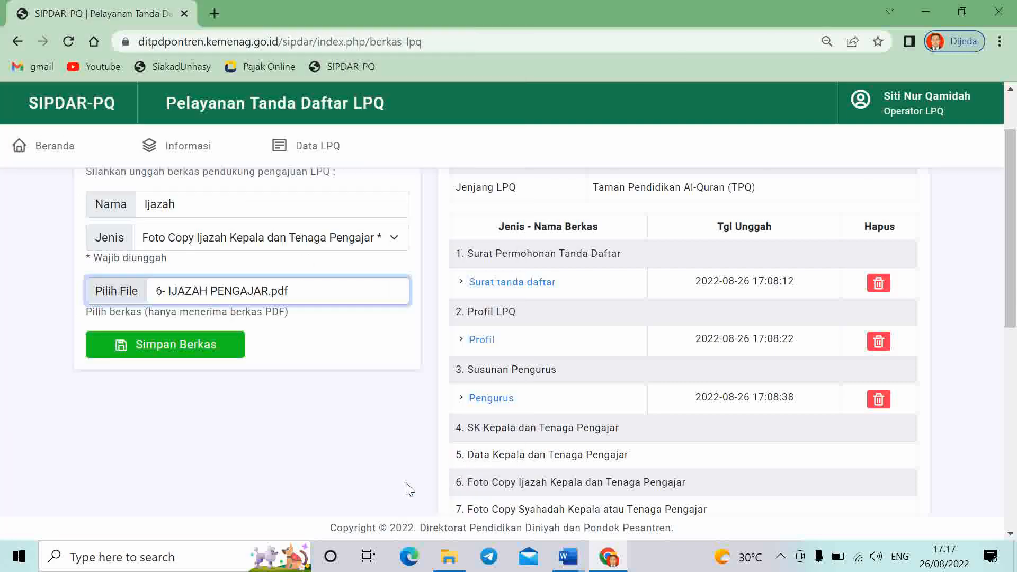
{"action": "left_click", "coordinate": [176, 346]}
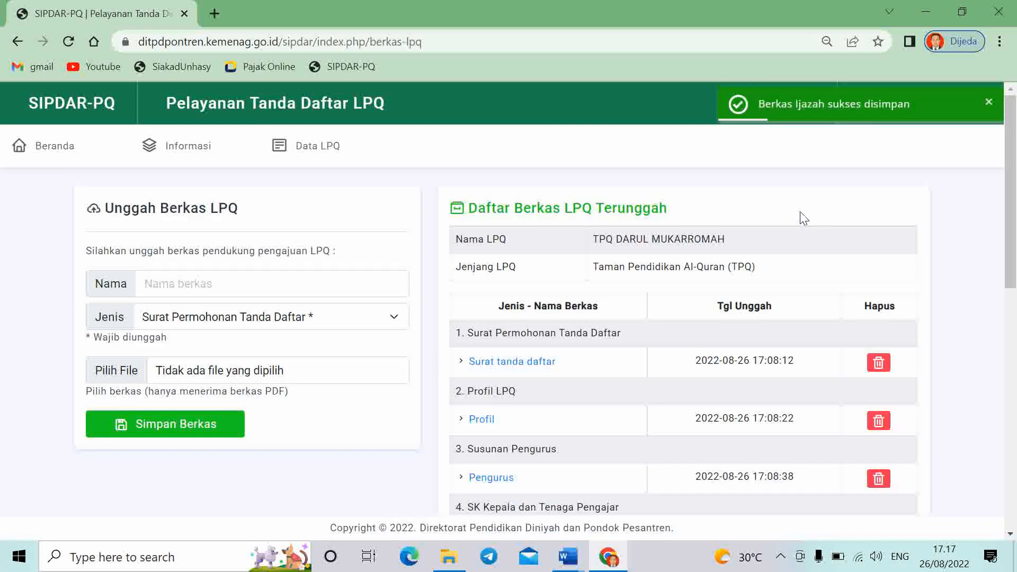
{"action": "scroll", "coordinate": [681, 405], "scroll_direction": "down", "scroll_amount": 3}
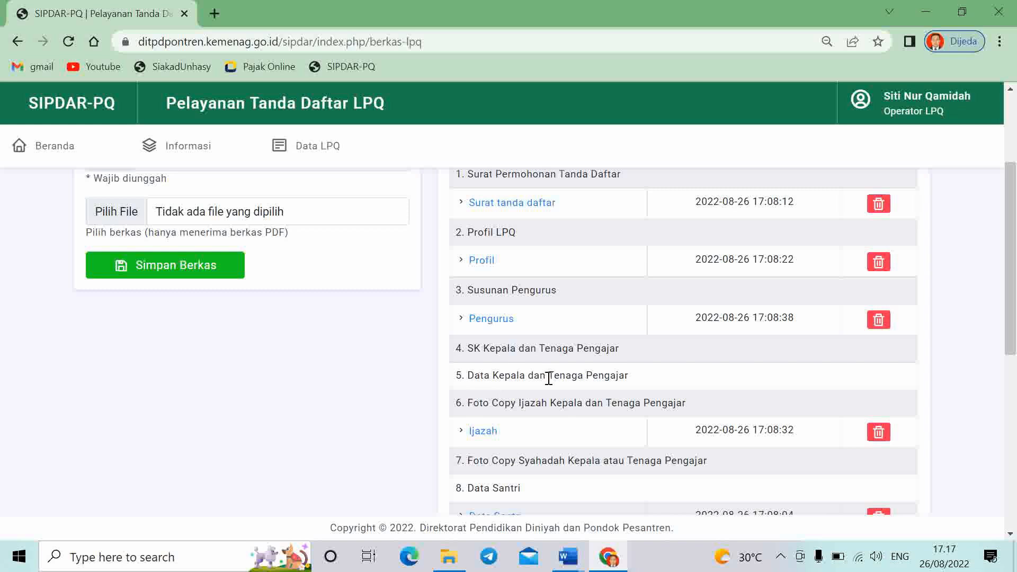
{"action": "scroll", "coordinate": [588, 383], "scroll_direction": "down", "scroll_amount": 3}
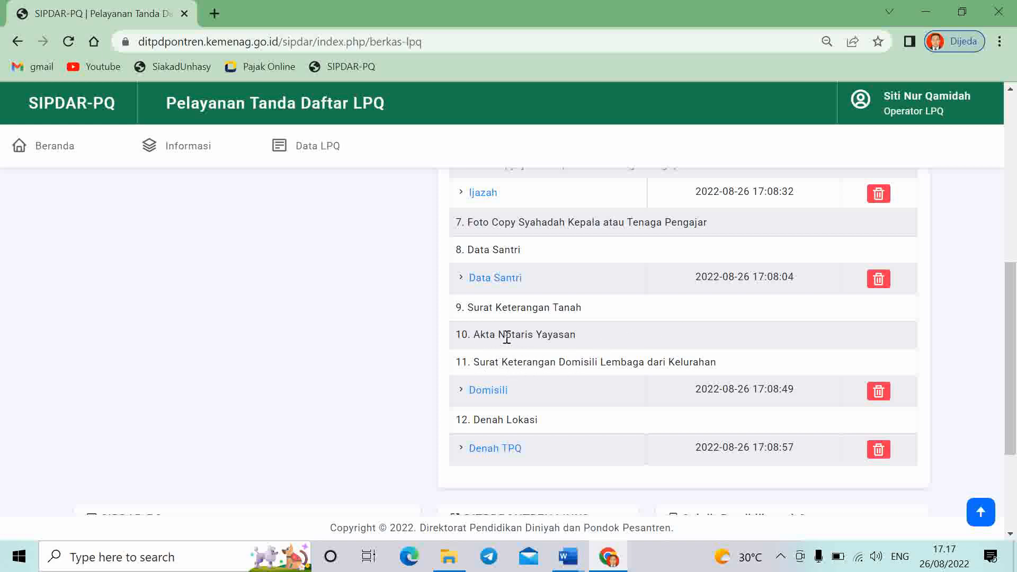
{"action": "scroll", "coordinate": [527, 339], "scroll_direction": "up", "scroll_amount": 1}
{"action": "scroll", "coordinate": [527, 339], "scroll_direction": "up", "scroll_amount": 3}
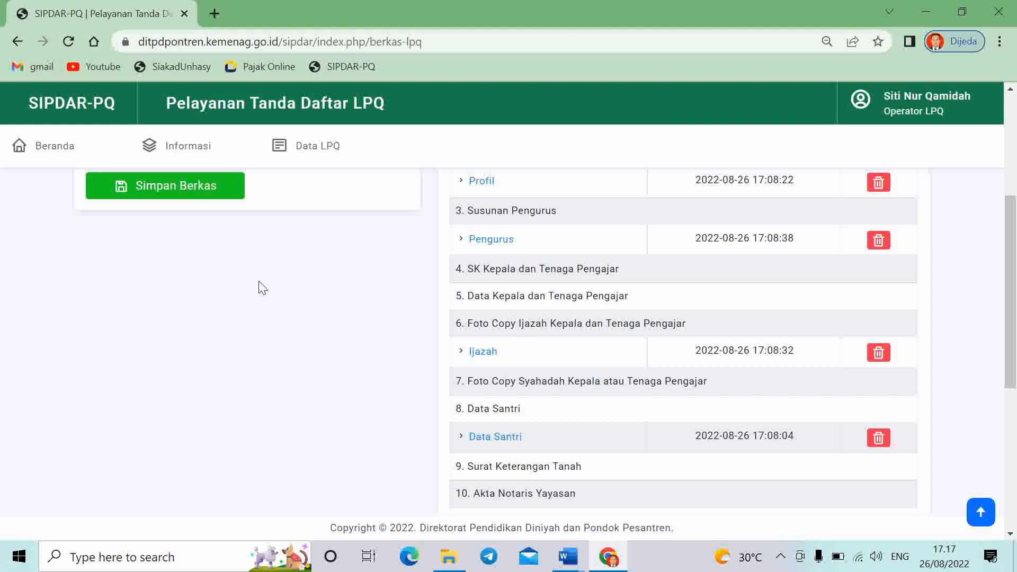
{"action": "scroll", "coordinate": [261, 286], "scroll_direction": "up", "scroll_amount": 5}
Name the berkas 'Akta' and set its type to Akta Notaris Yayasan
{"action": "left_click", "coordinate": [212, 284]}
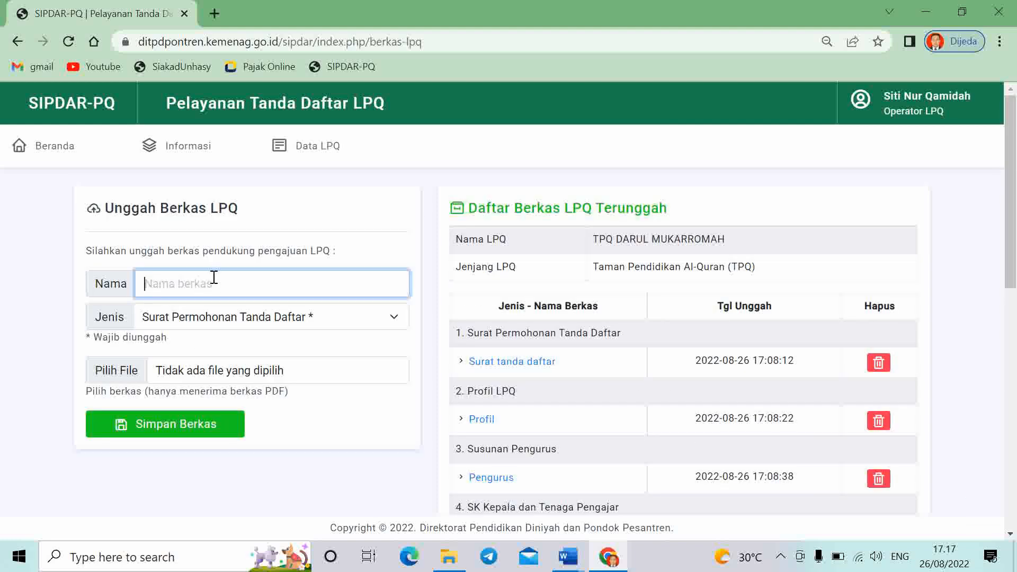
{"action": "type", "text": "Akta"}
{"action": "left_click", "coordinate": [237, 316]}
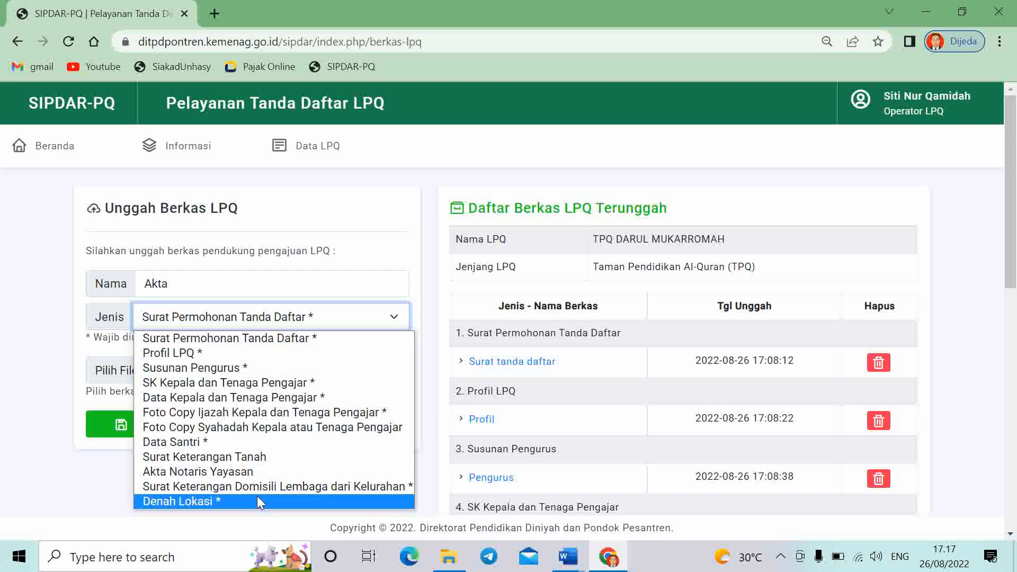
{"action": "left_click", "coordinate": [263, 472]}
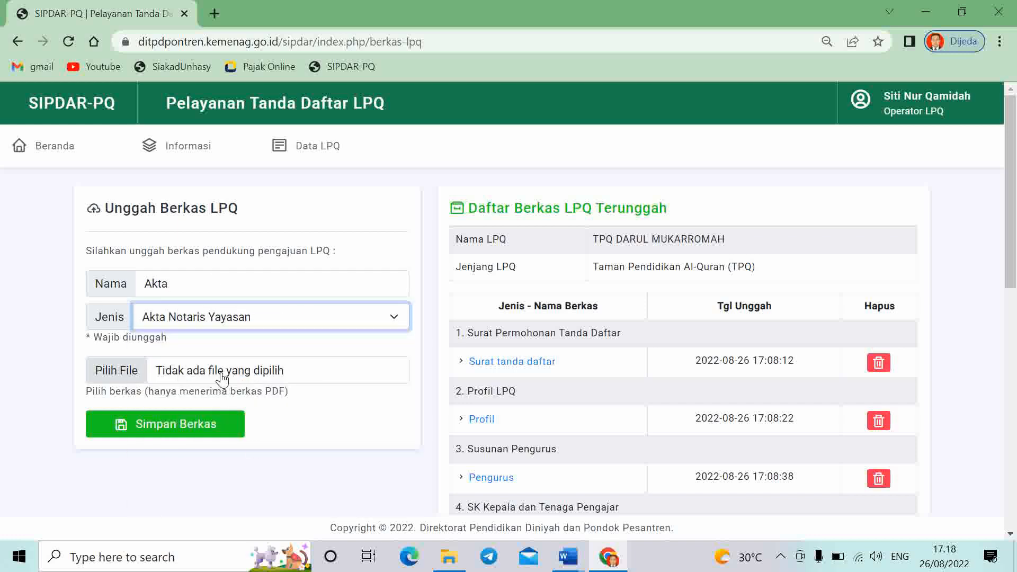
Attach 10- Akta Notaris_TPQ Darul Mukarromah.pdf and save the upload
{"action": "left_click", "coordinate": [233, 370]}
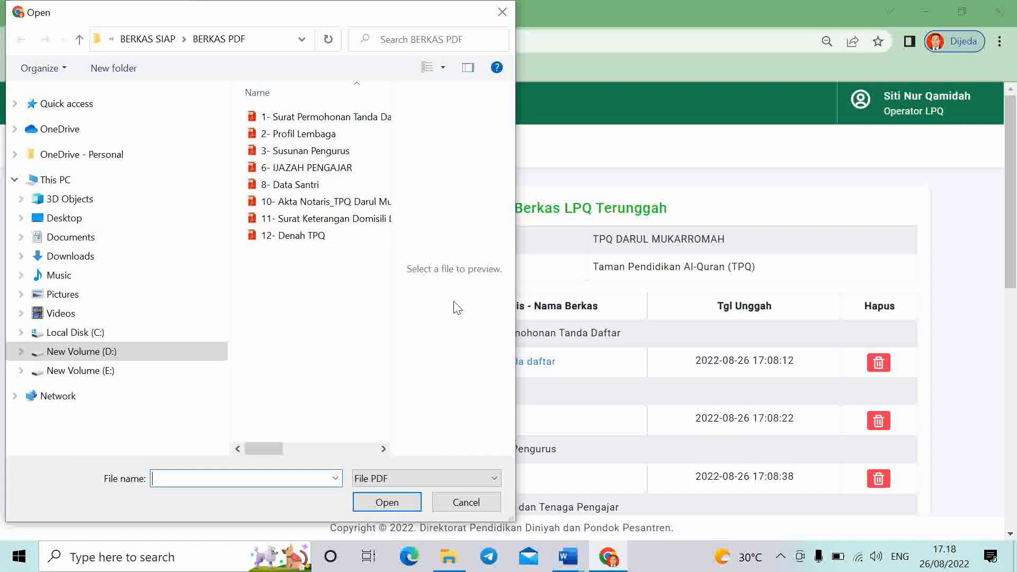
{"action": "left_click", "coordinate": [321, 206]}
{"action": "left_click", "coordinate": [387, 502]}
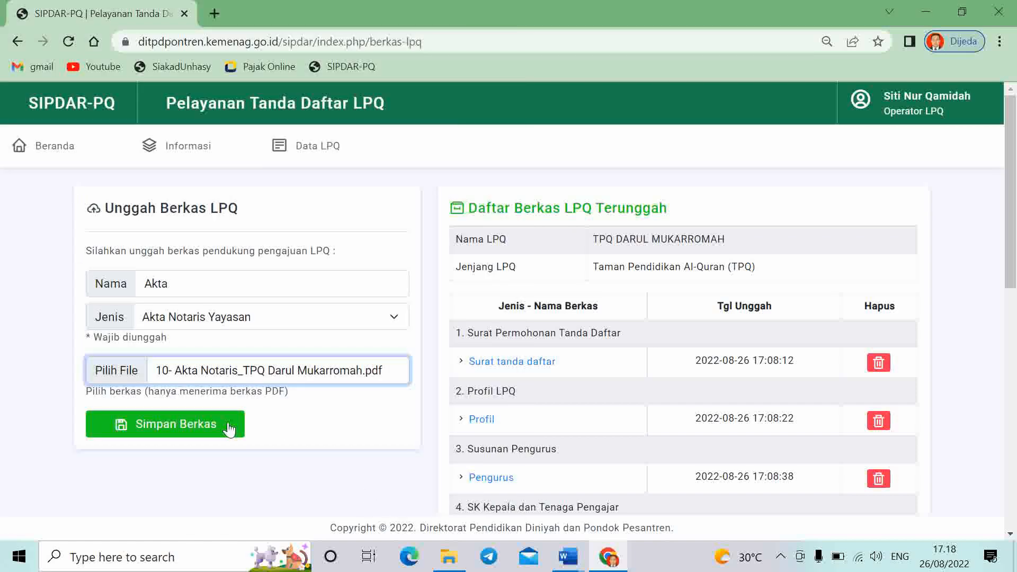
{"action": "left_click", "coordinate": [153, 427]}
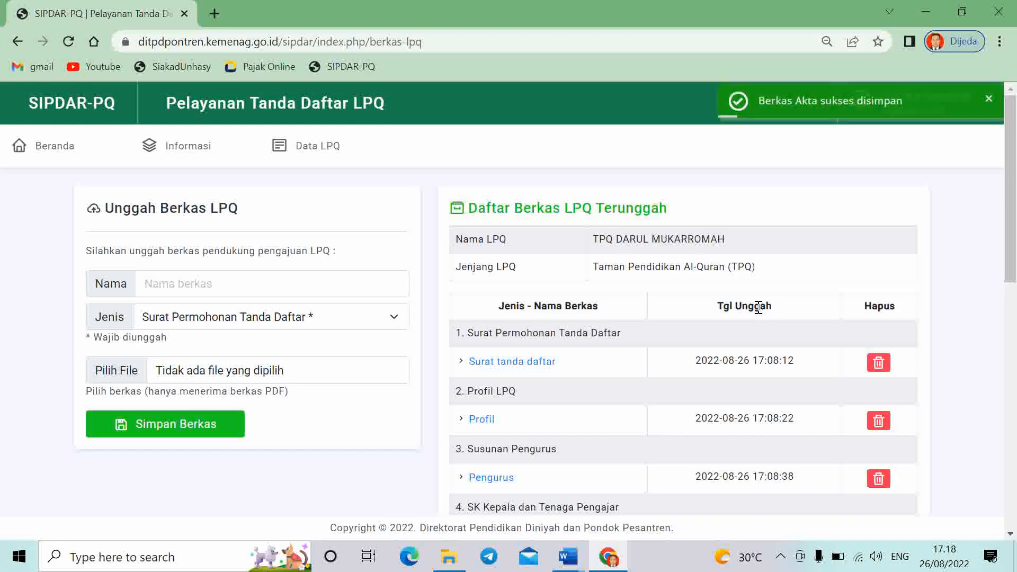
{"action": "scroll", "coordinate": [753, 339], "scroll_direction": "down", "scroll_amount": 2}
{"action": "scroll", "coordinate": [749, 334], "scroll_direction": "down", "scroll_amount": 4}
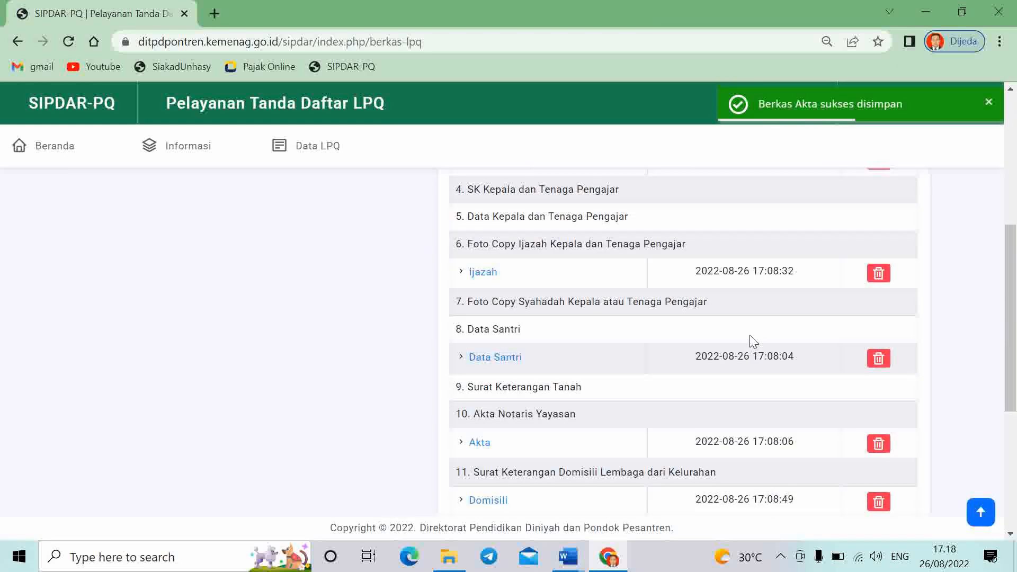
{"action": "scroll", "coordinate": [775, 273], "scroll_direction": "down", "scroll_amount": 3}
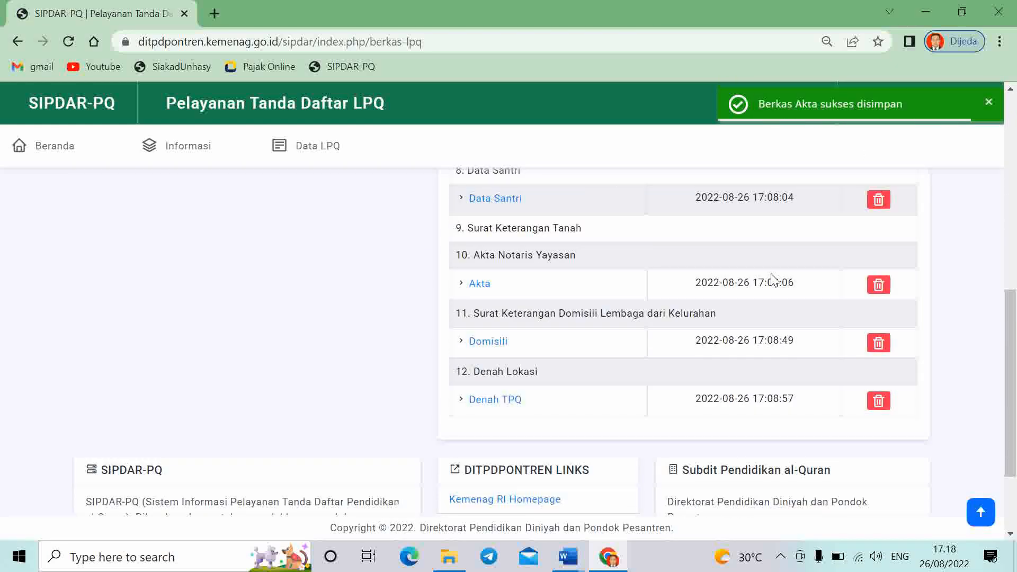
{"action": "scroll", "coordinate": [30, 284], "scroll_direction": "up", "scroll_amount": 5}
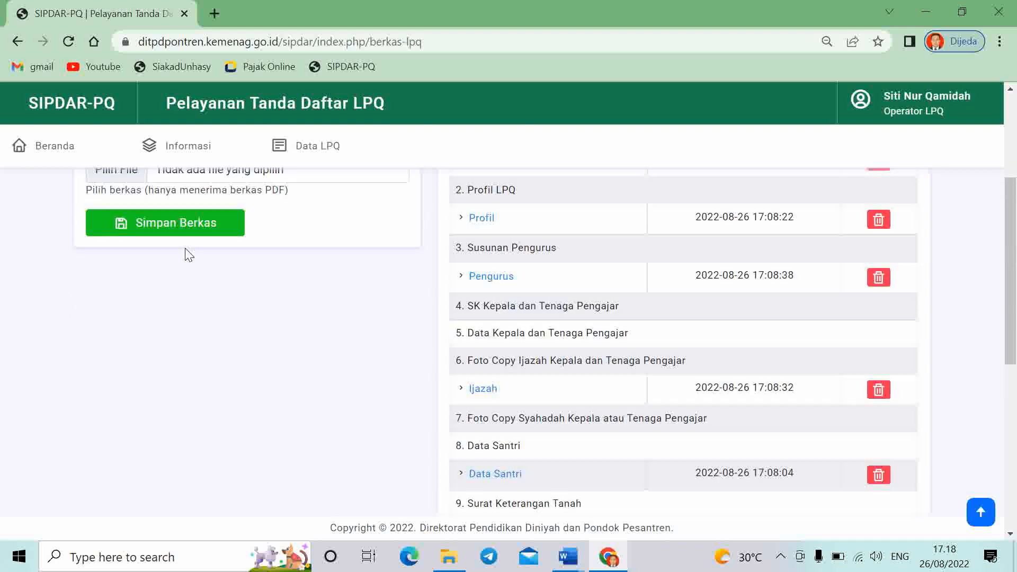
{"action": "scroll", "coordinate": [188, 255], "scroll_direction": "up", "scroll_amount": 4}
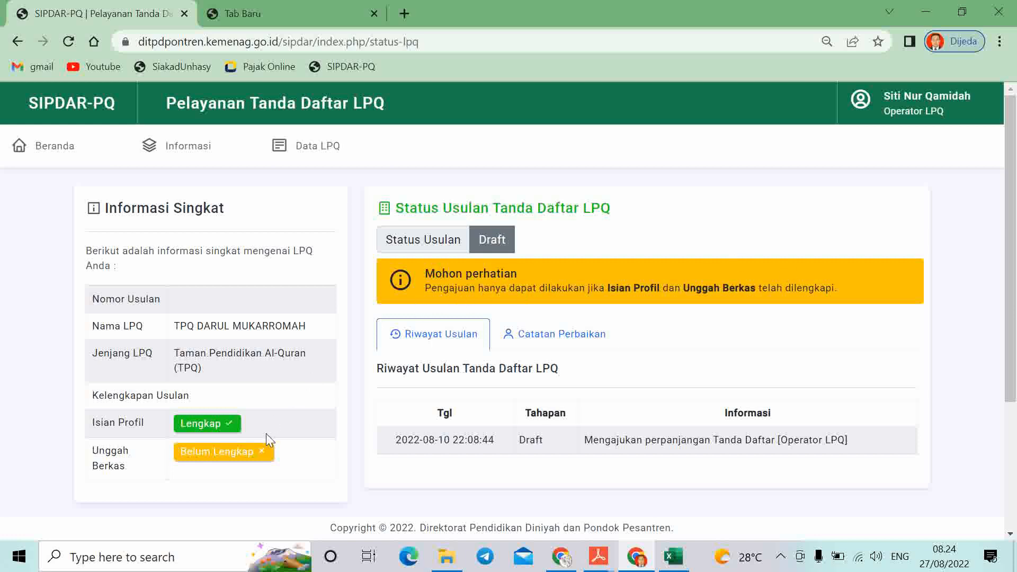
Go to the Berkas LPQ upload page through the Data LPQ menu
{"action": "left_click", "coordinate": [317, 150]}
{"action": "left_click", "coordinate": [331, 207]}
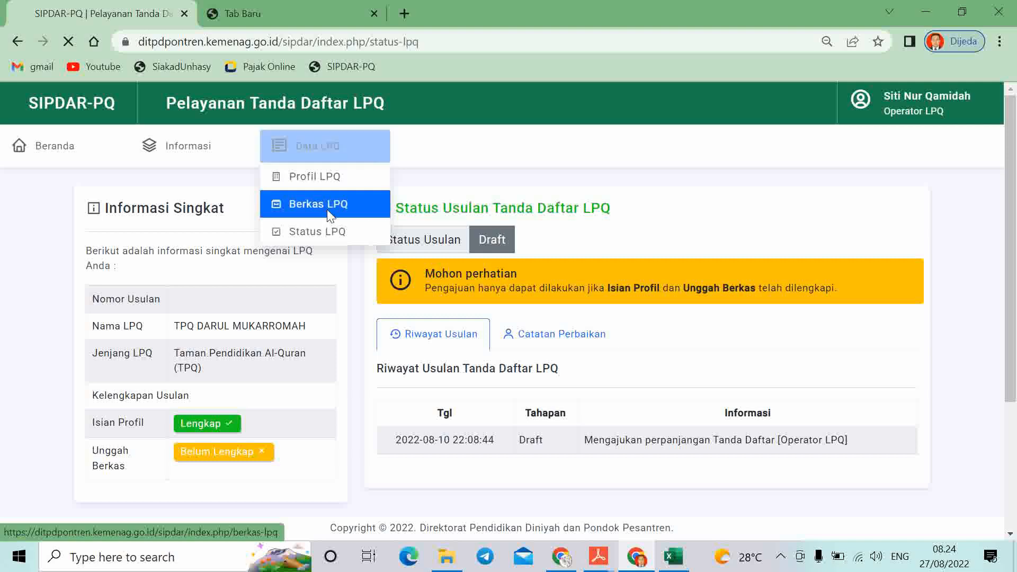
{"action": "scroll", "coordinate": [726, 403], "scroll_direction": "down", "scroll_amount": 3}
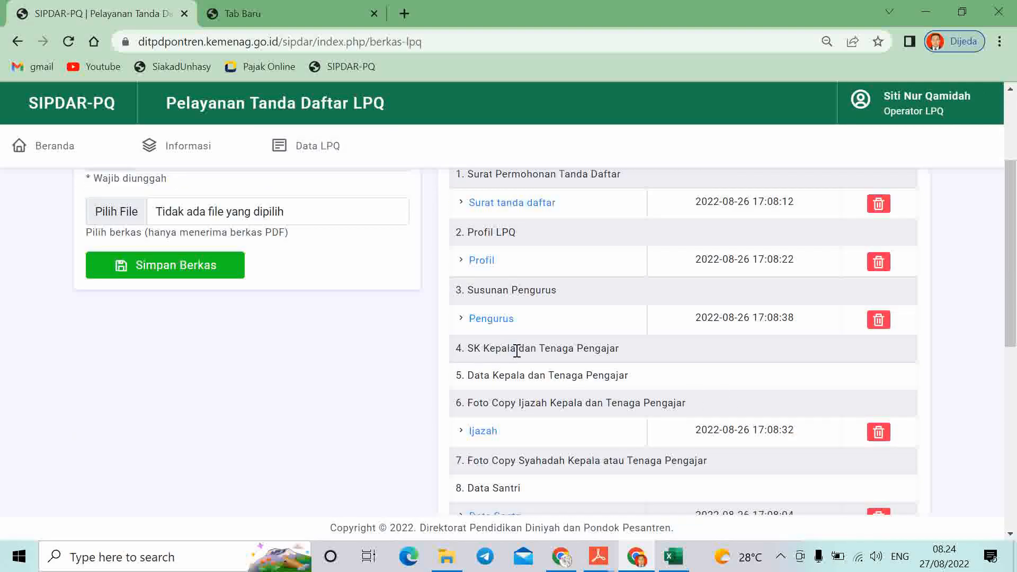
{"action": "scroll", "coordinate": [212, 342], "scroll_direction": "up", "scroll_amount": 1}
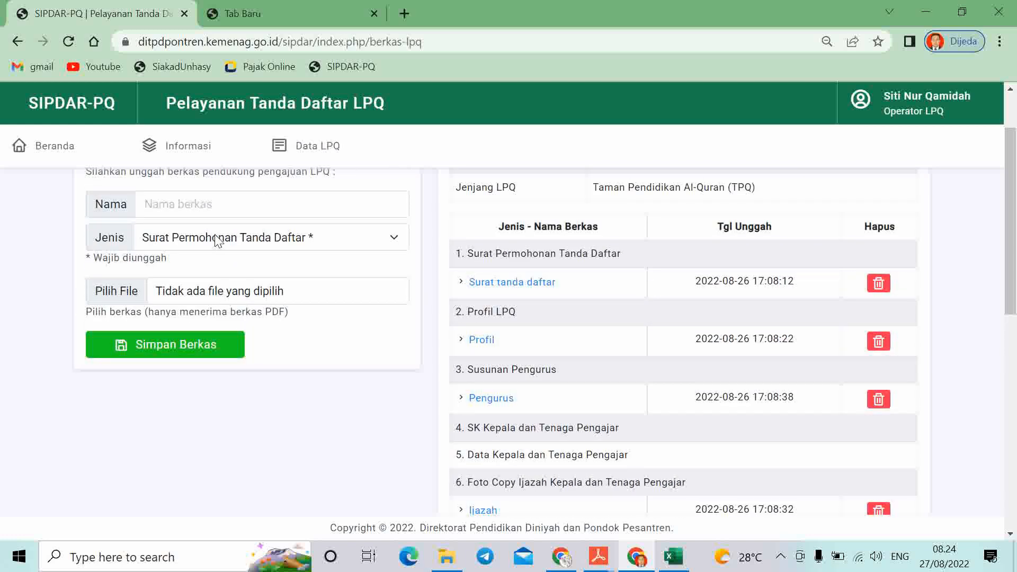
Save 4- SK Kepalada dan SK Guru.pdf as 'Sk Kepala dan Guru', type SK Kepala dan Tenaga Pengajar
{"action": "left_click", "coordinate": [229, 207]}
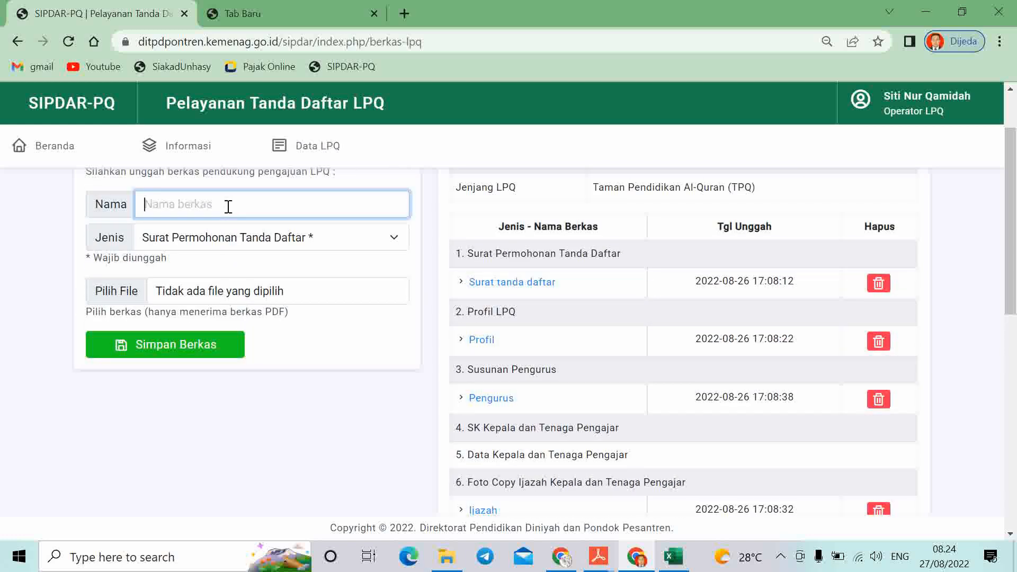
{"action": "type", "text": "Sk Kepala dan Guru"}
{"action": "left_click", "coordinate": [271, 244]}
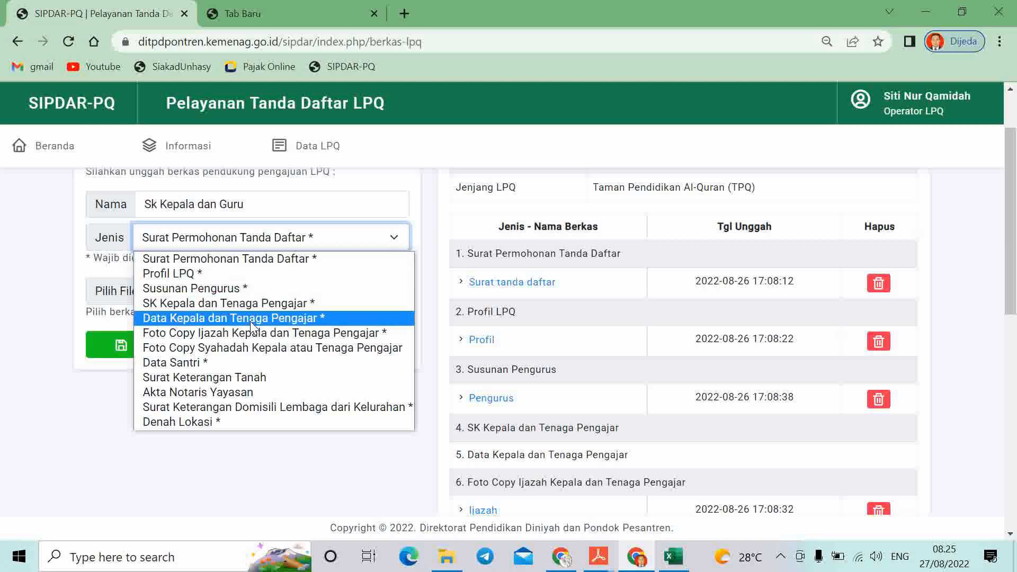
{"action": "left_click", "coordinate": [242, 305]}
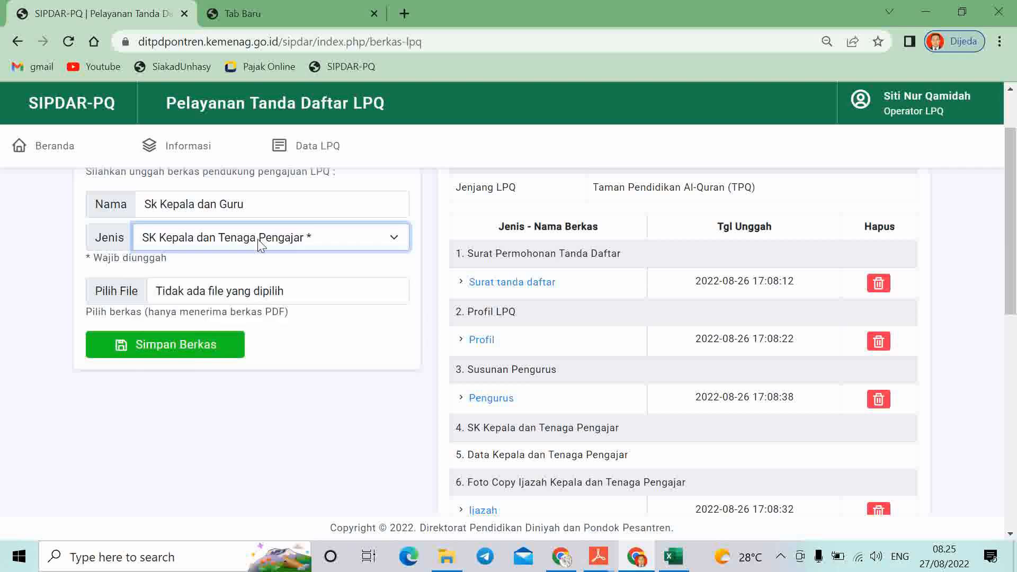
{"action": "left_click", "coordinate": [140, 293]}
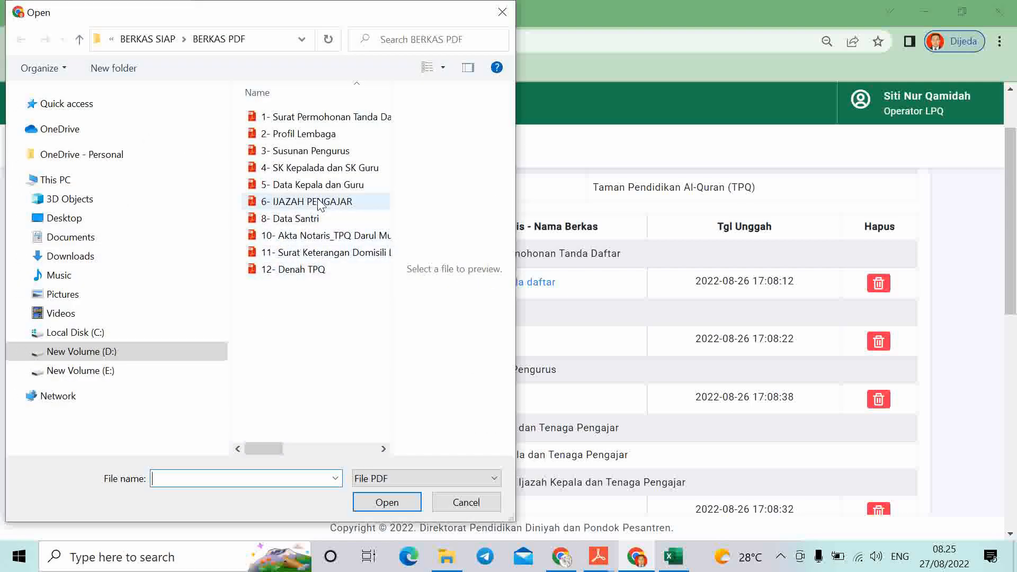
{"action": "left_click", "coordinate": [316, 169]}
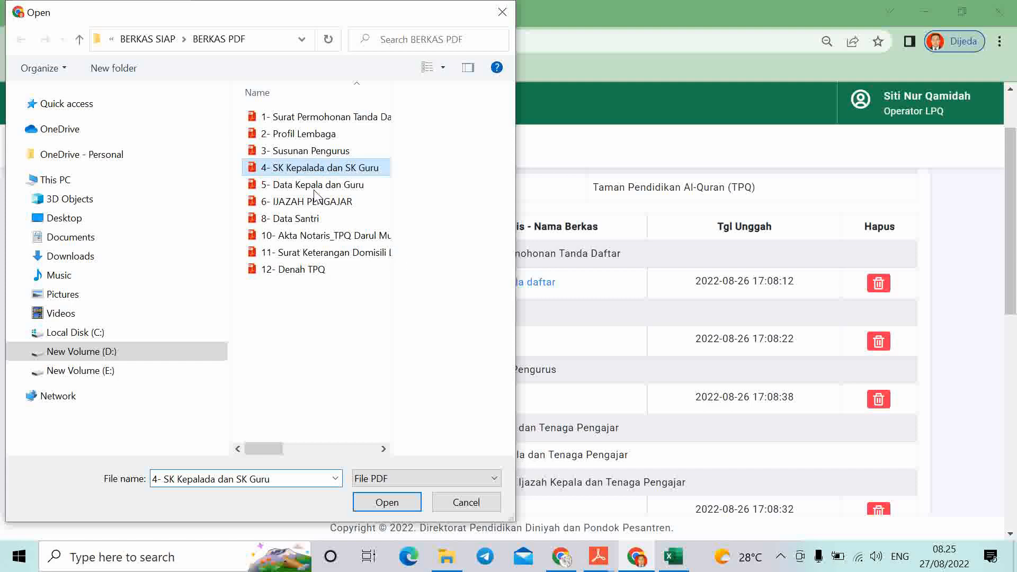
{"action": "left_click", "coordinate": [392, 504]}
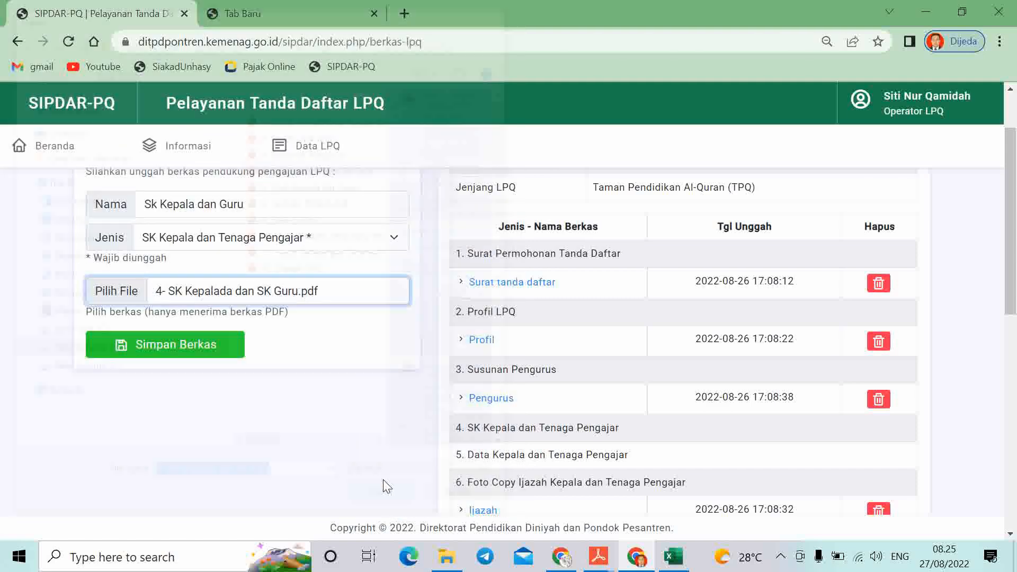
{"action": "scroll", "coordinate": [718, 396], "scroll_direction": "down", "scroll_amount": 2}
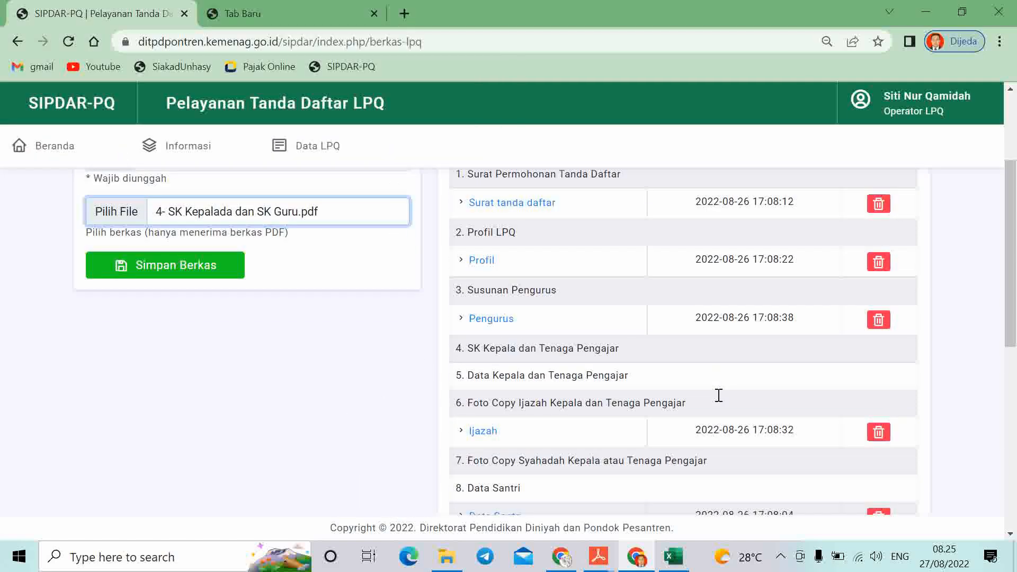
{"action": "scroll", "coordinate": [718, 397], "scroll_direction": "up", "scroll_amount": 2}
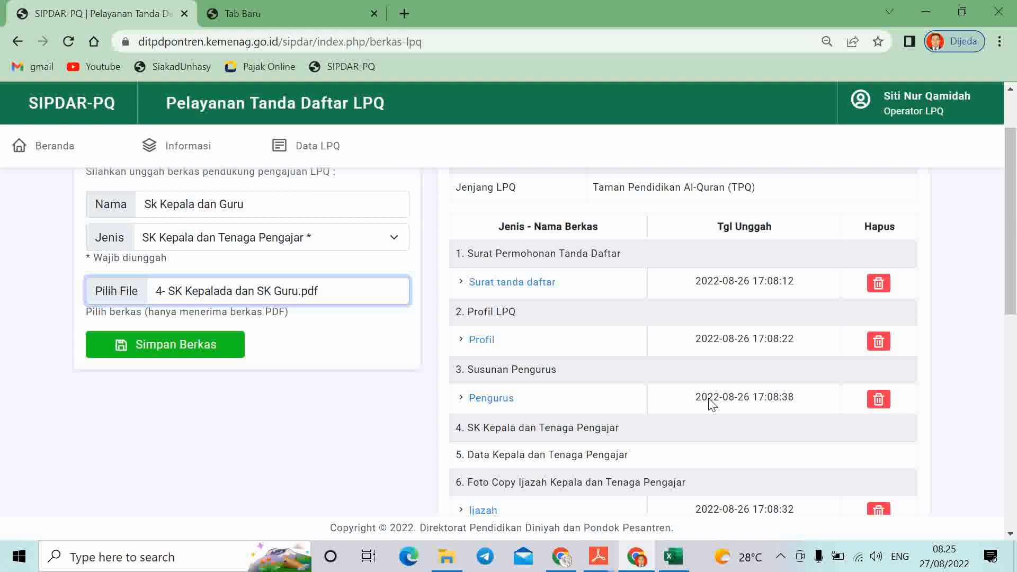
{"action": "left_click", "coordinate": [204, 354]}
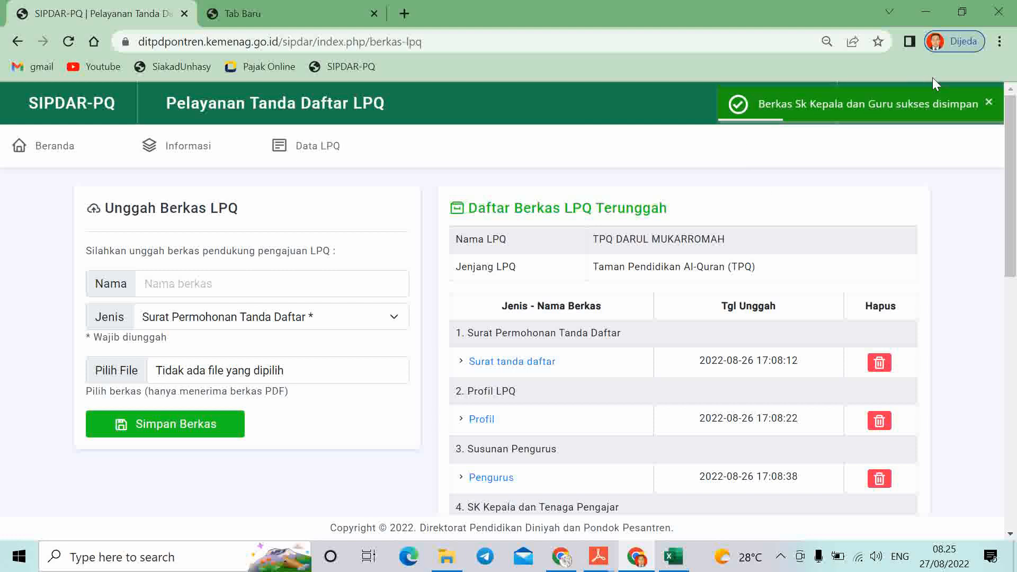
Enter 'Data Kepala dan guru' as the new document's name
{"action": "scroll", "coordinate": [1015, 257], "scroll_direction": "down", "scroll_amount": 1}
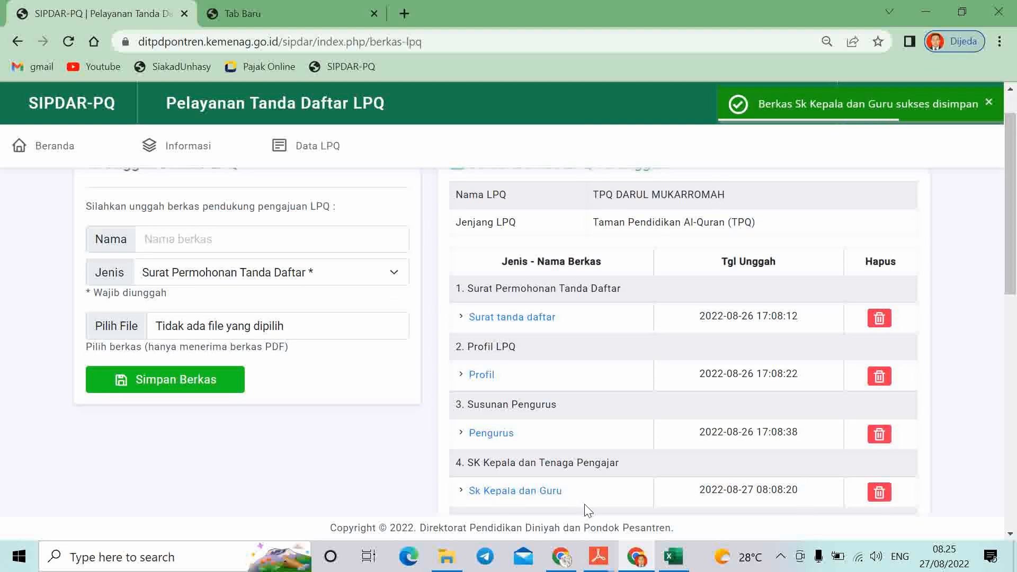
{"action": "scroll", "coordinate": [594, 477], "scroll_direction": "down", "scroll_amount": 2}
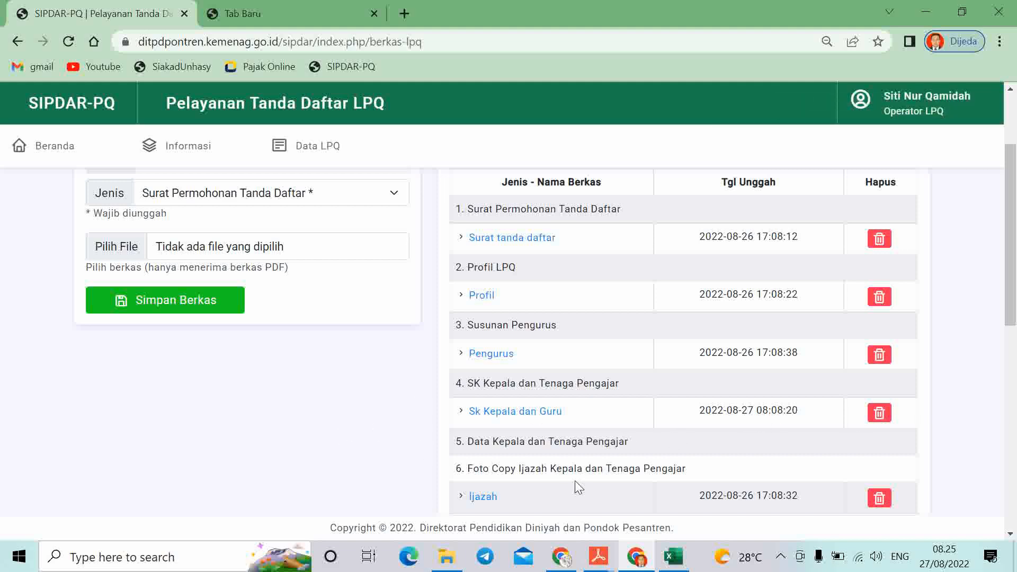
{"action": "scroll", "coordinate": [356, 458], "scroll_direction": "up", "scroll_amount": 2}
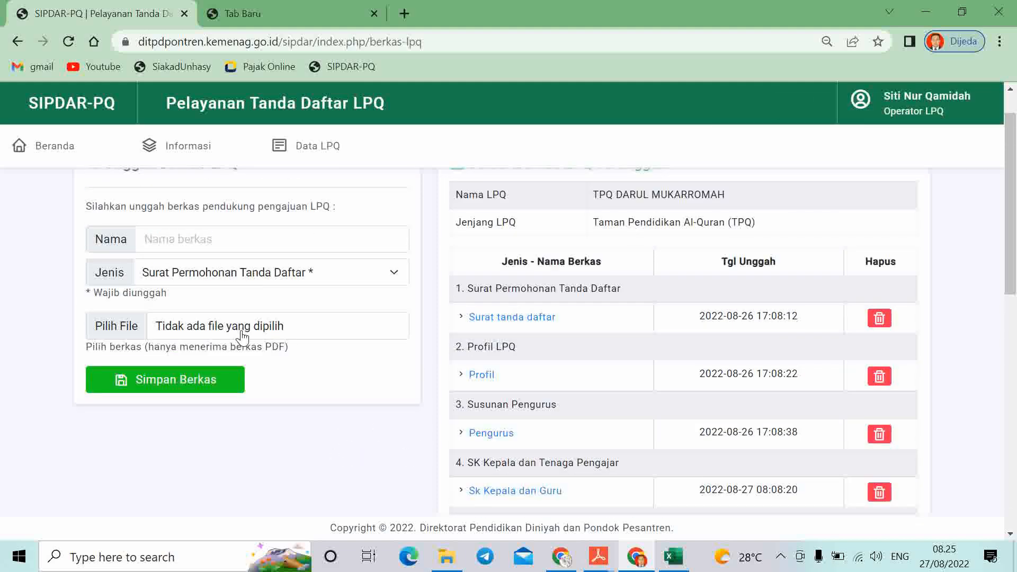
{"action": "left_click", "coordinate": [214, 243]}
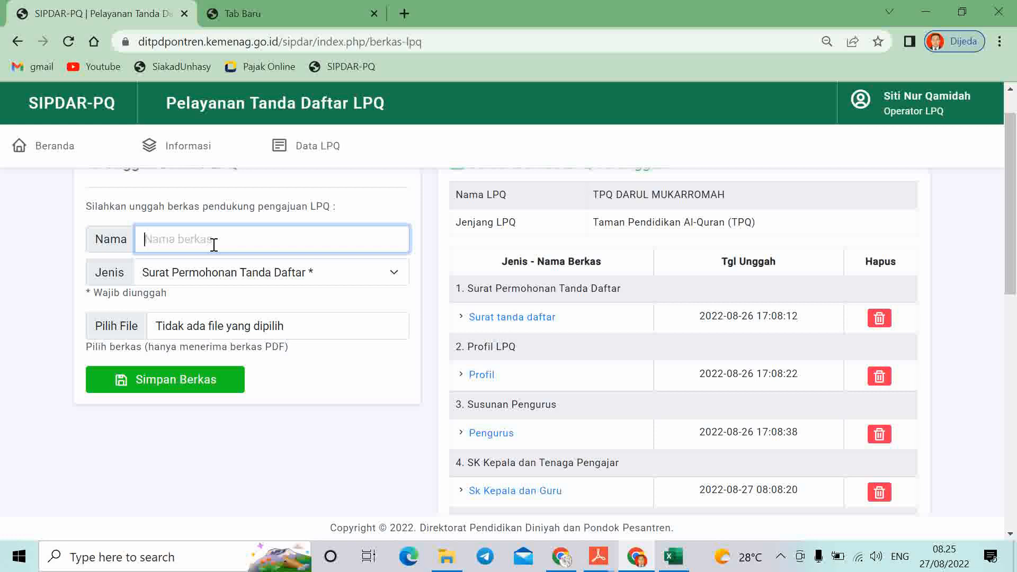
{"action": "type", "text": "Data Kelad"}
{"action": "key", "text": "BackSpace"}
{"action": "key", "text": "BackSpace"}
{"action": "type", "text": "pad"}
{"action": "key", "text": "BackSpace"}
{"action": "type", "text": "la dan guru"}
Set type Data Kepala dan Tenaga Pengajar, attach 5- Data Kepala dan Guru.pdf, and save
{"action": "left_click", "coordinate": [243, 273]}
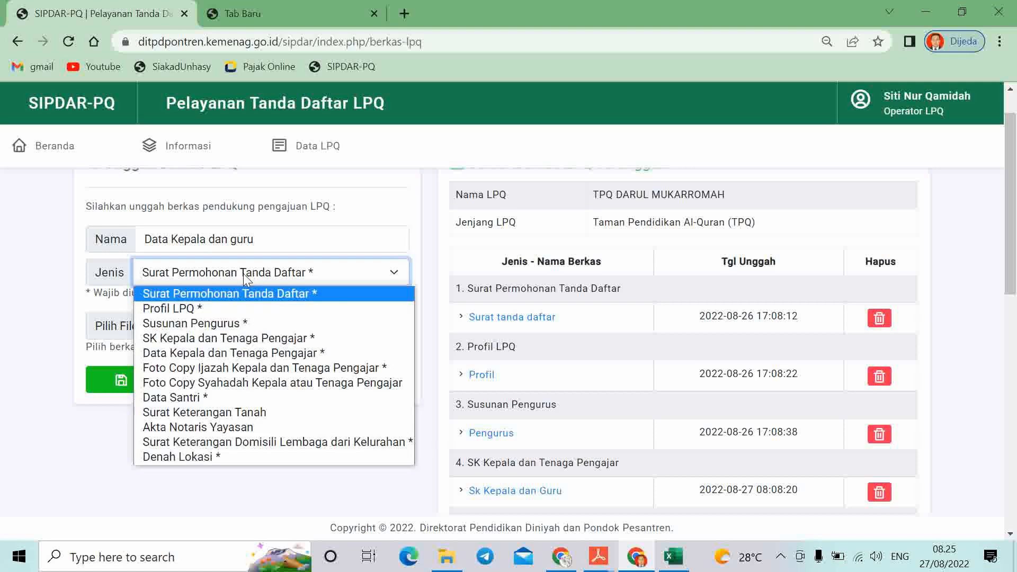
{"action": "left_click", "coordinate": [239, 358]}
{"action": "left_click", "coordinate": [295, 333]}
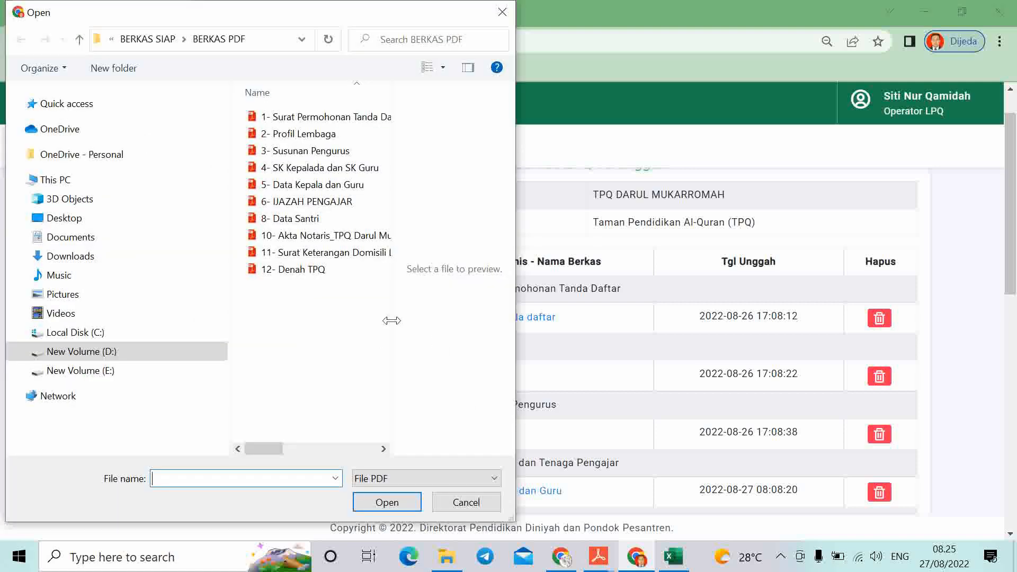
{"action": "left_click", "coordinate": [310, 186]}
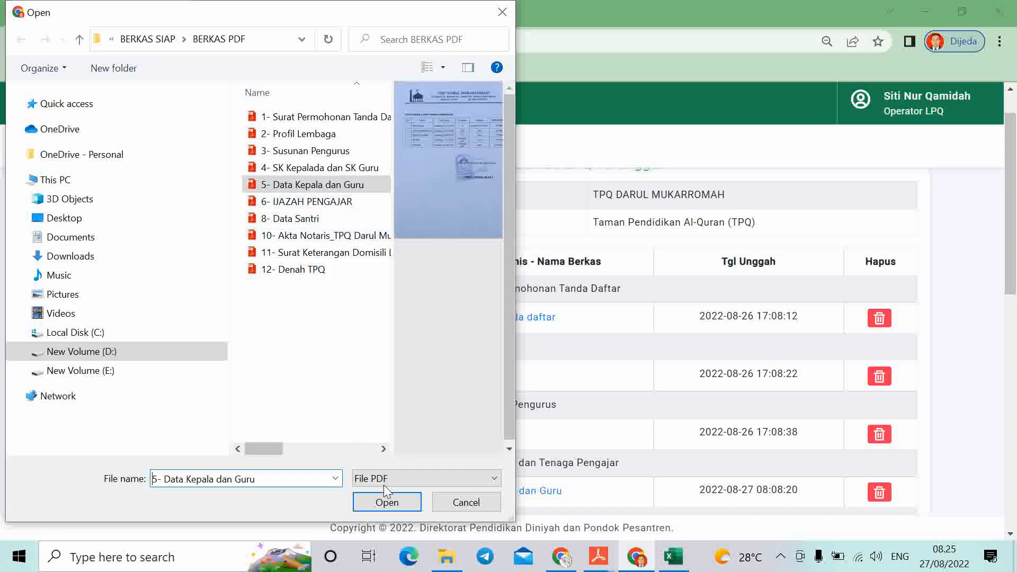
{"action": "left_click", "coordinate": [386, 502]}
{"action": "scroll", "coordinate": [742, 424], "scroll_direction": "down", "scroll_amount": 1}
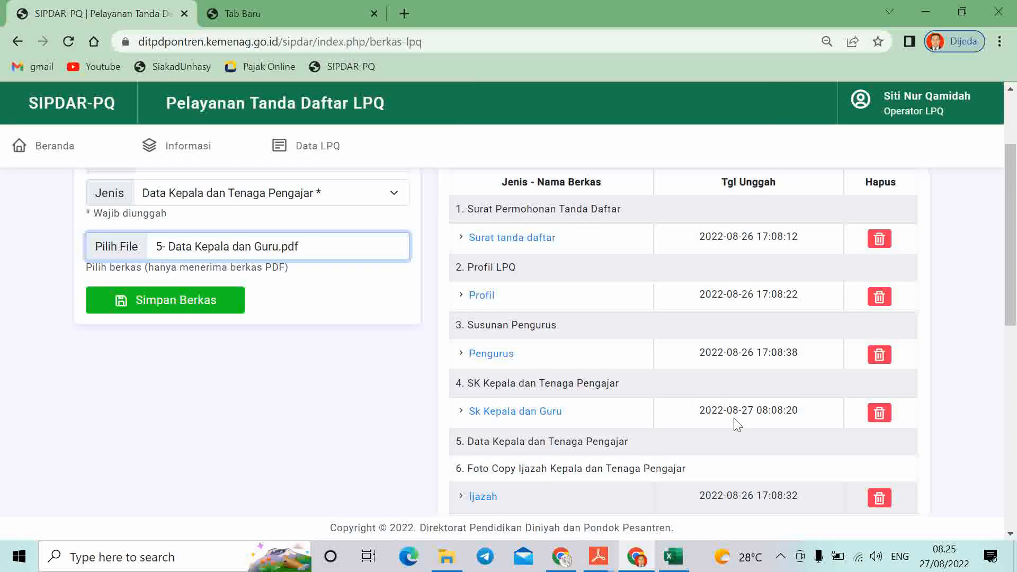
{"action": "left_click", "coordinate": [153, 306]}
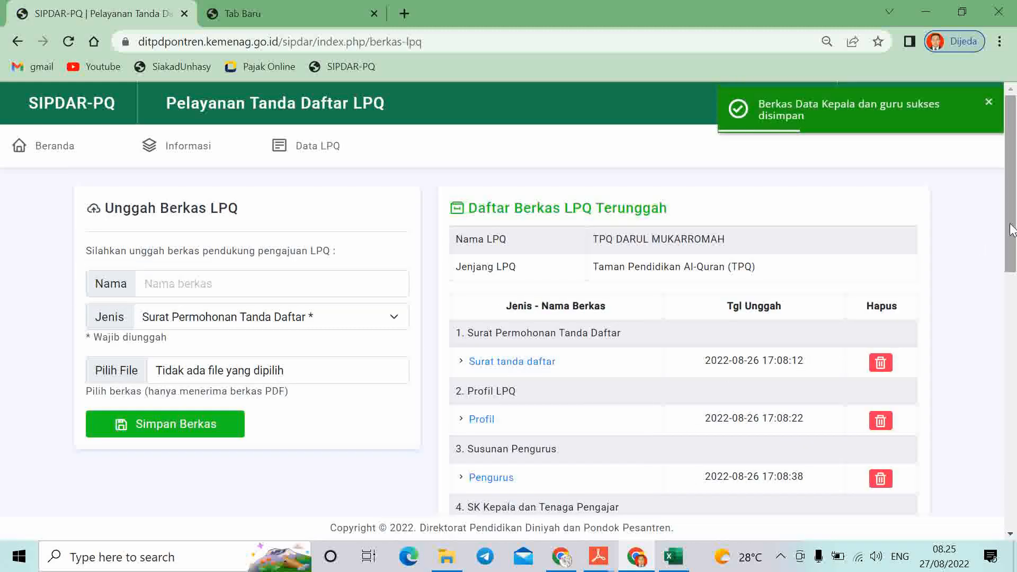
{"action": "scroll", "coordinate": [1012, 229], "scroll_direction": "down", "scroll_amount": 1}
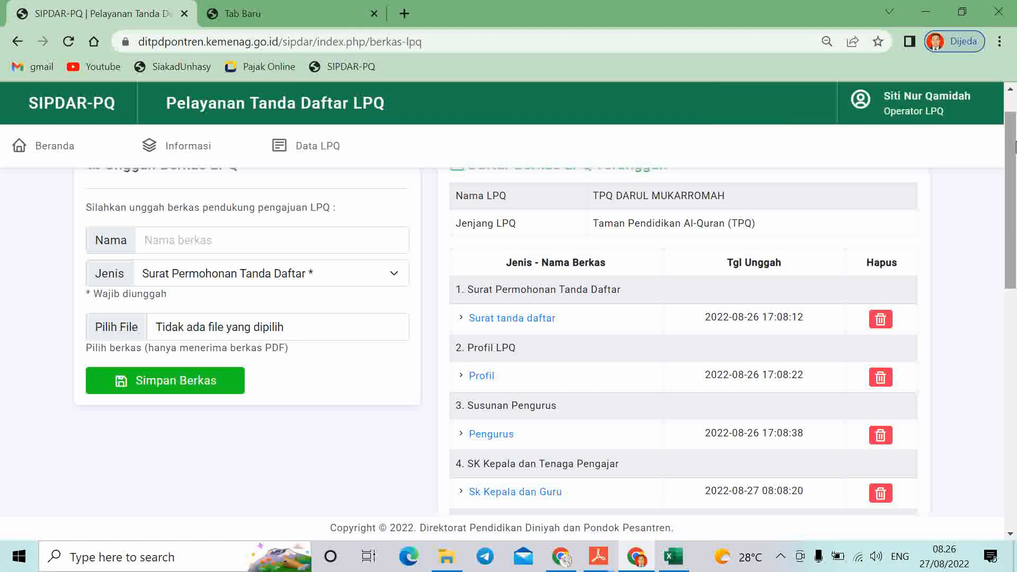
{"action": "left_click_drag", "start_coordinate": [1015, 147], "coordinate": [1016, 286]}
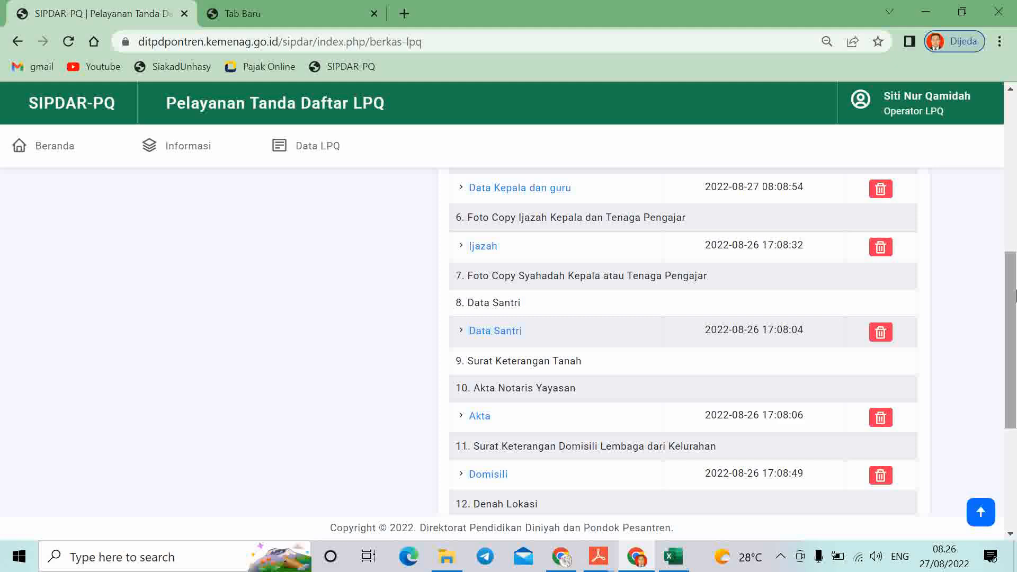
{"action": "left_click_drag", "start_coordinate": [1012, 286], "coordinate": [1013, 164]}
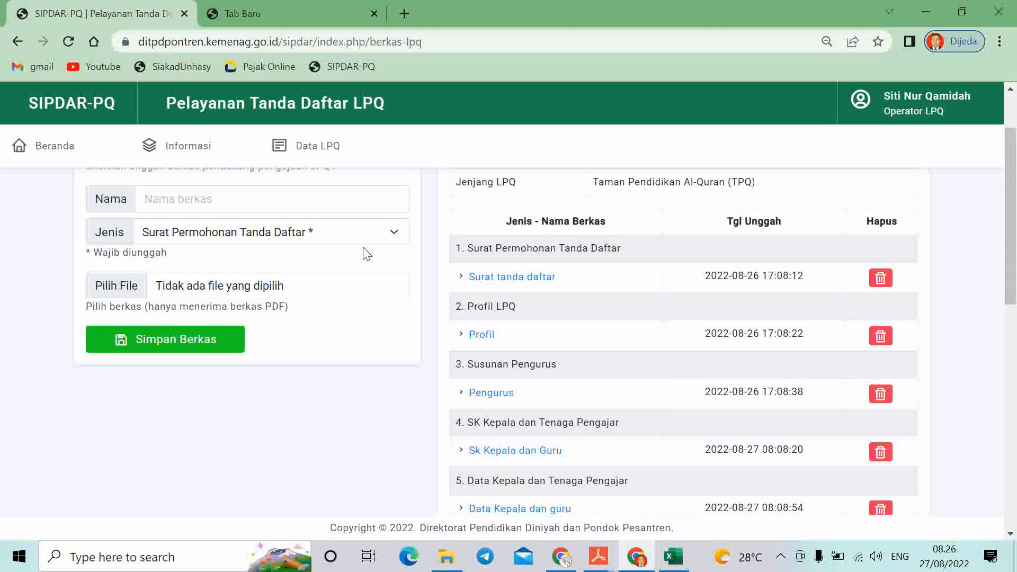
{"action": "left_click", "coordinate": [392, 233]}
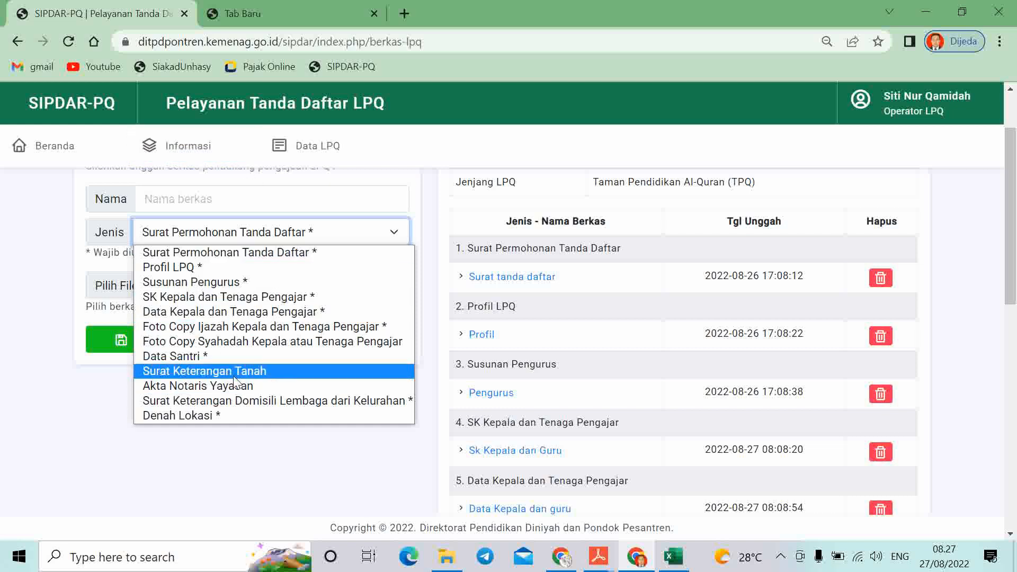
{"action": "left_click", "coordinate": [688, 154]}
{"action": "scroll", "coordinate": [810, 344], "scroll_direction": "down", "scroll_amount": 2}
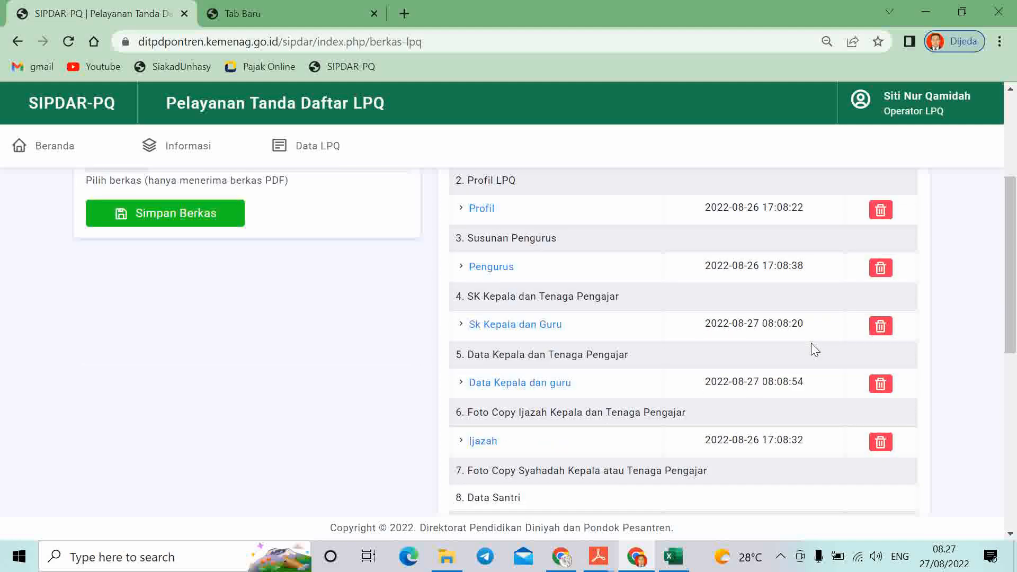
{"action": "scroll", "coordinate": [815, 350], "scroll_direction": "down", "scroll_amount": 5}
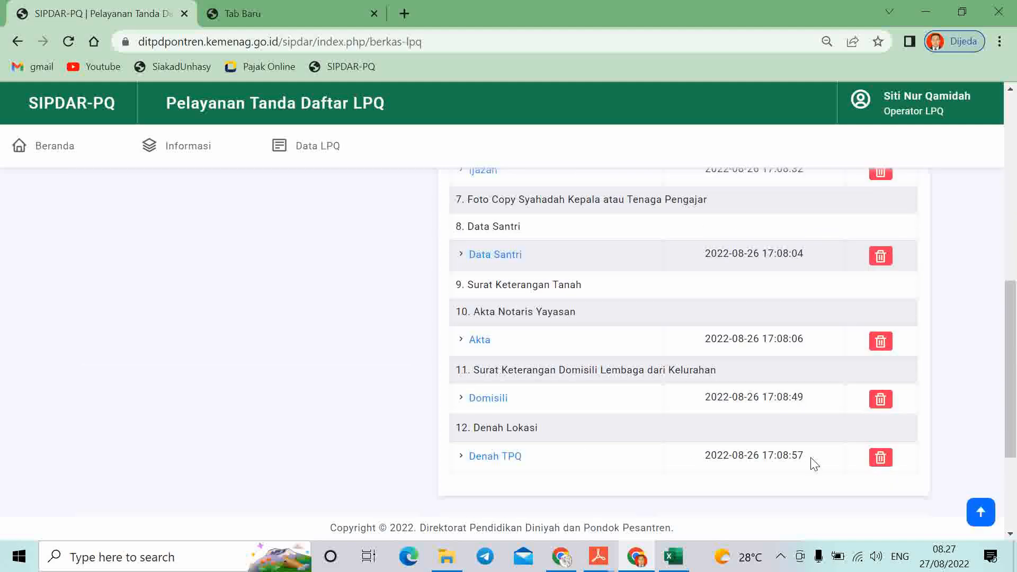
{"action": "scroll", "coordinate": [731, 382], "scroll_direction": "up", "scroll_amount": 7}
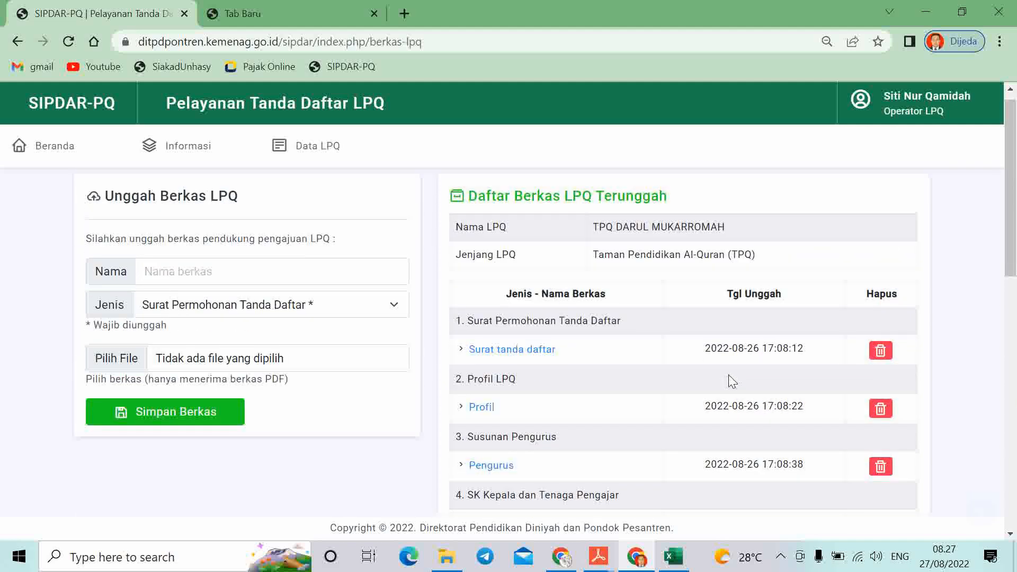
Open Data LPQ > Status LPQ, review the Catatan Perbaikan notes, then return to Riwayat Usulan
{"action": "left_click", "coordinate": [301, 147]}
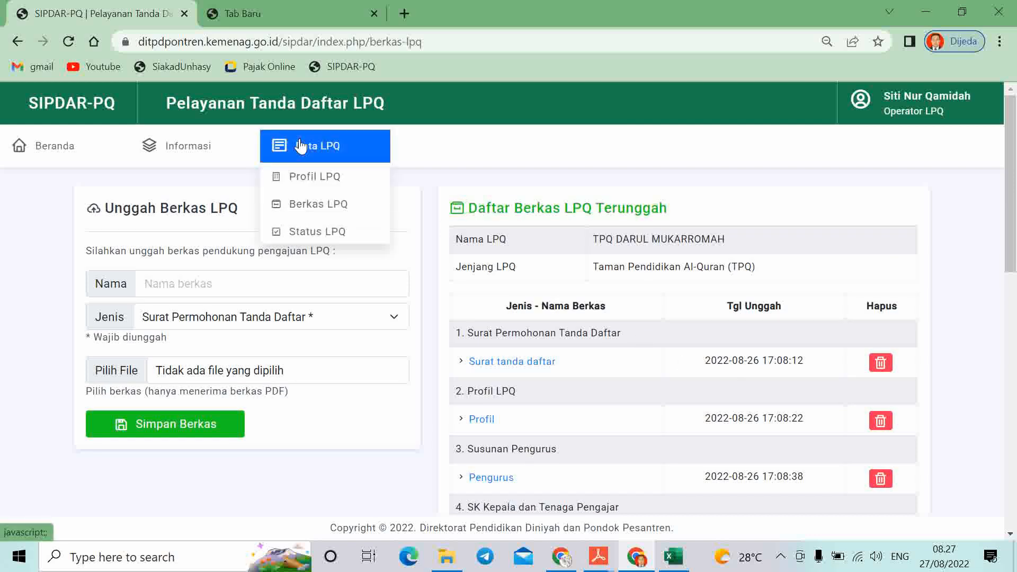
{"action": "left_click", "coordinate": [325, 232]}
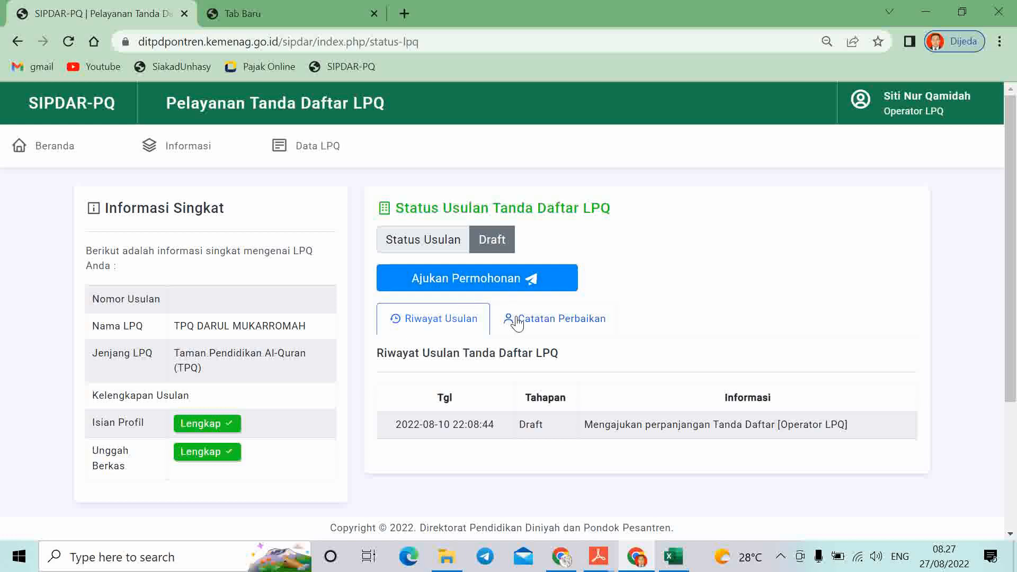
{"action": "left_click", "coordinate": [547, 325]}
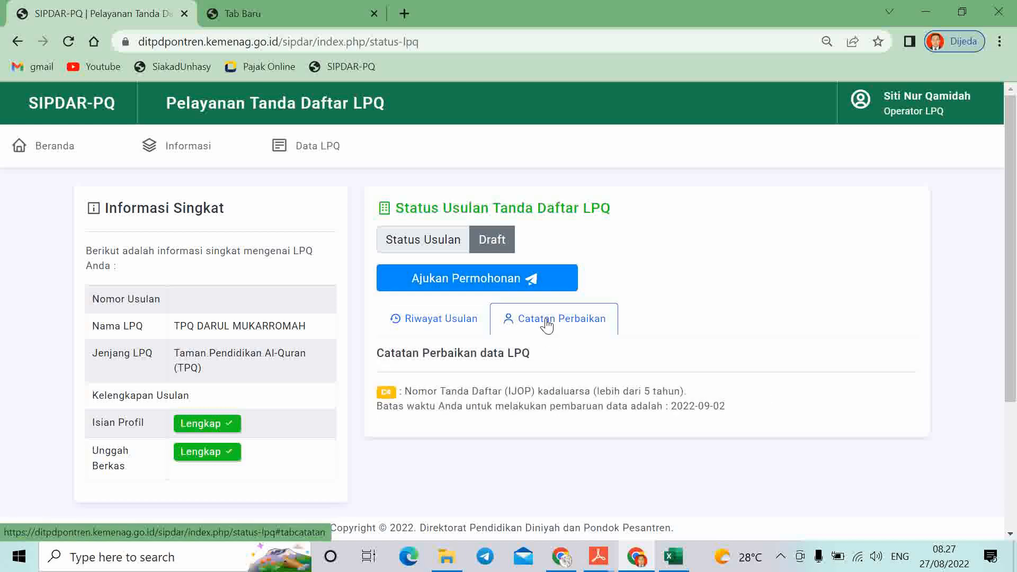
{"action": "left_click", "coordinate": [447, 325]}
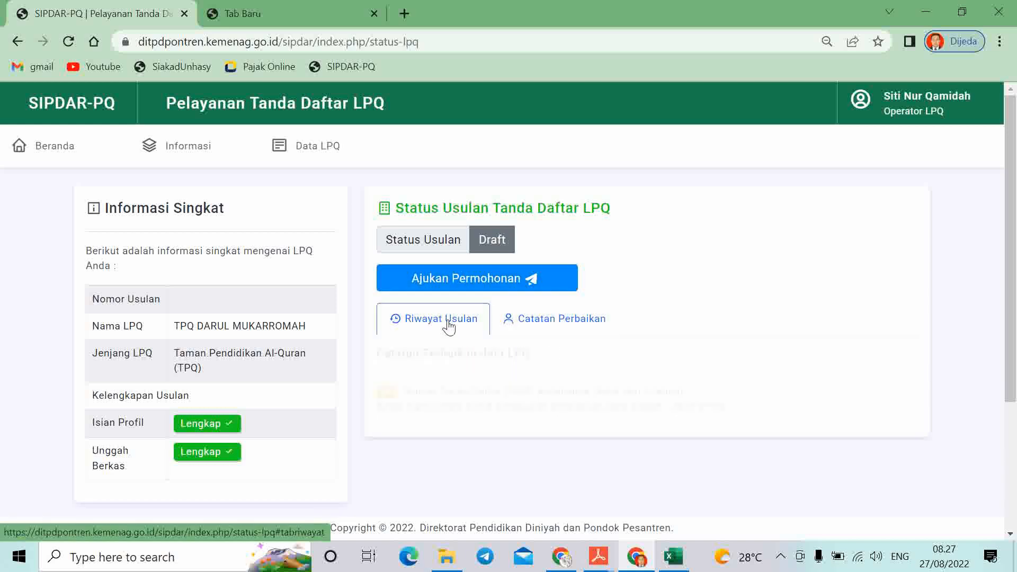
Submit the application with Ajukan Permohonan, then review Catatan Perbaikan and the Riwayat Usulan Pengajuan entry
{"action": "left_click", "coordinate": [485, 285]}
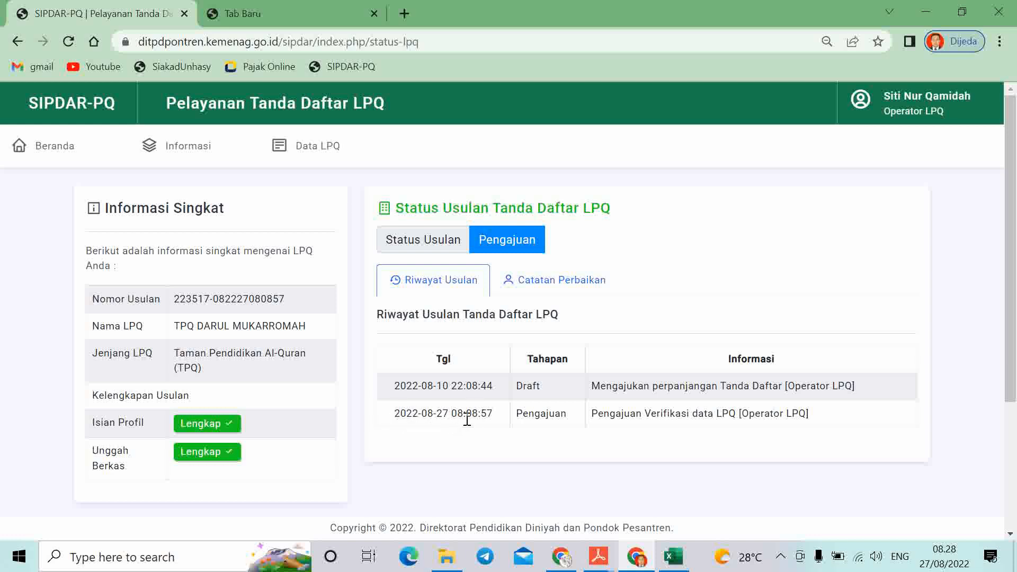
{"action": "left_click", "coordinate": [542, 296]}
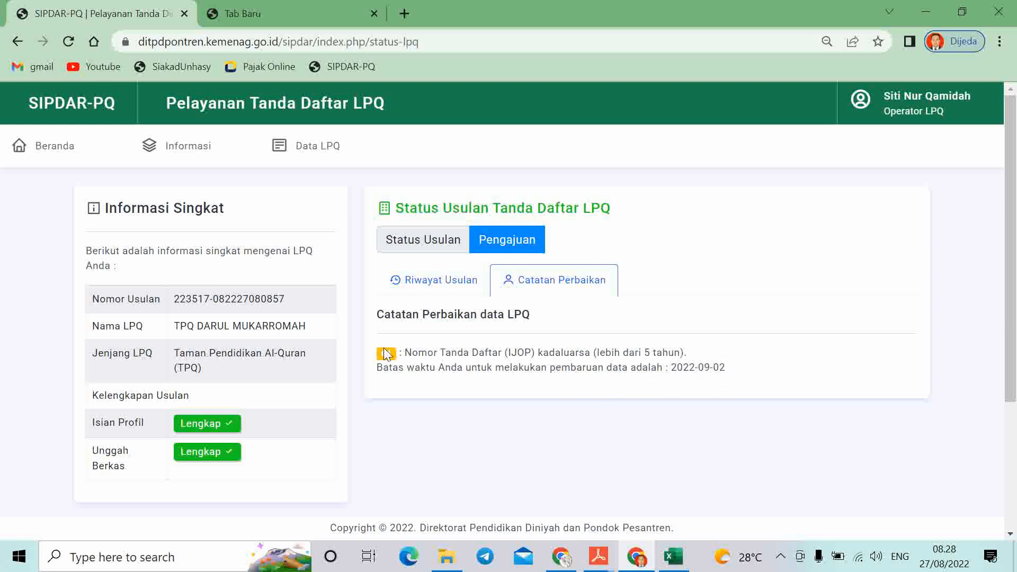
{"action": "left_click", "coordinate": [429, 293]}
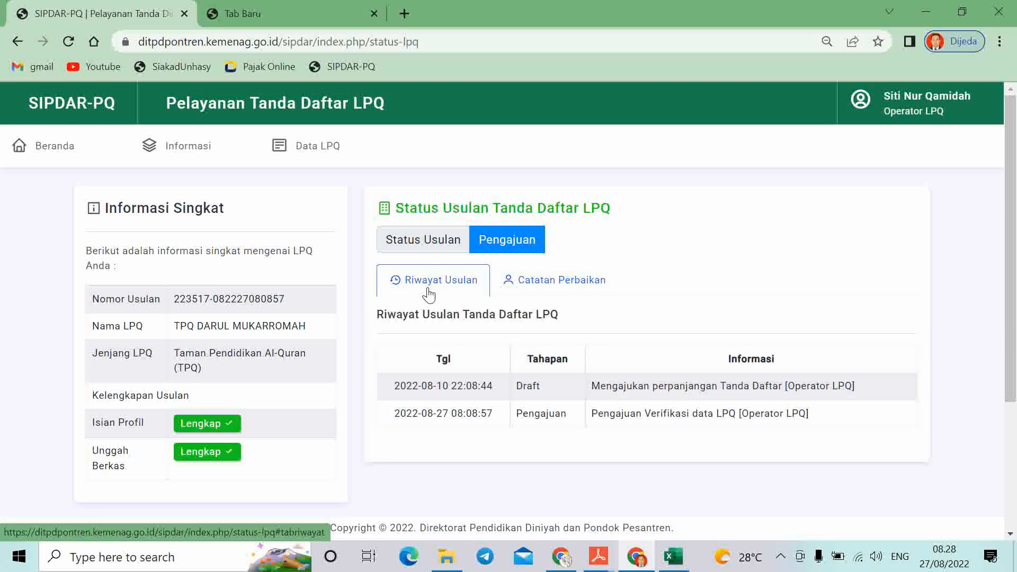